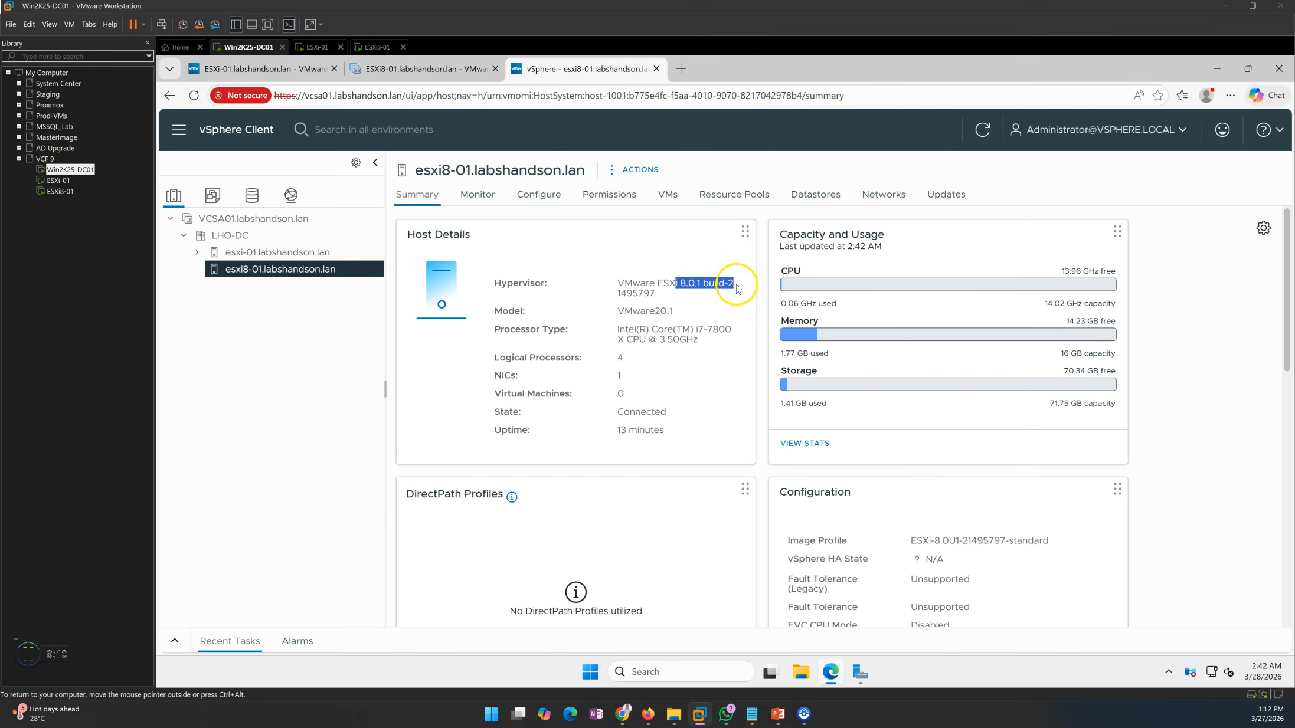
Consult the ESXi upgrade slide in PowerPoint and put host esxi8-01.labshandson.lan into maintenance mode in the vSphere Client
{"action": "left_click", "coordinate": [538, 355]}
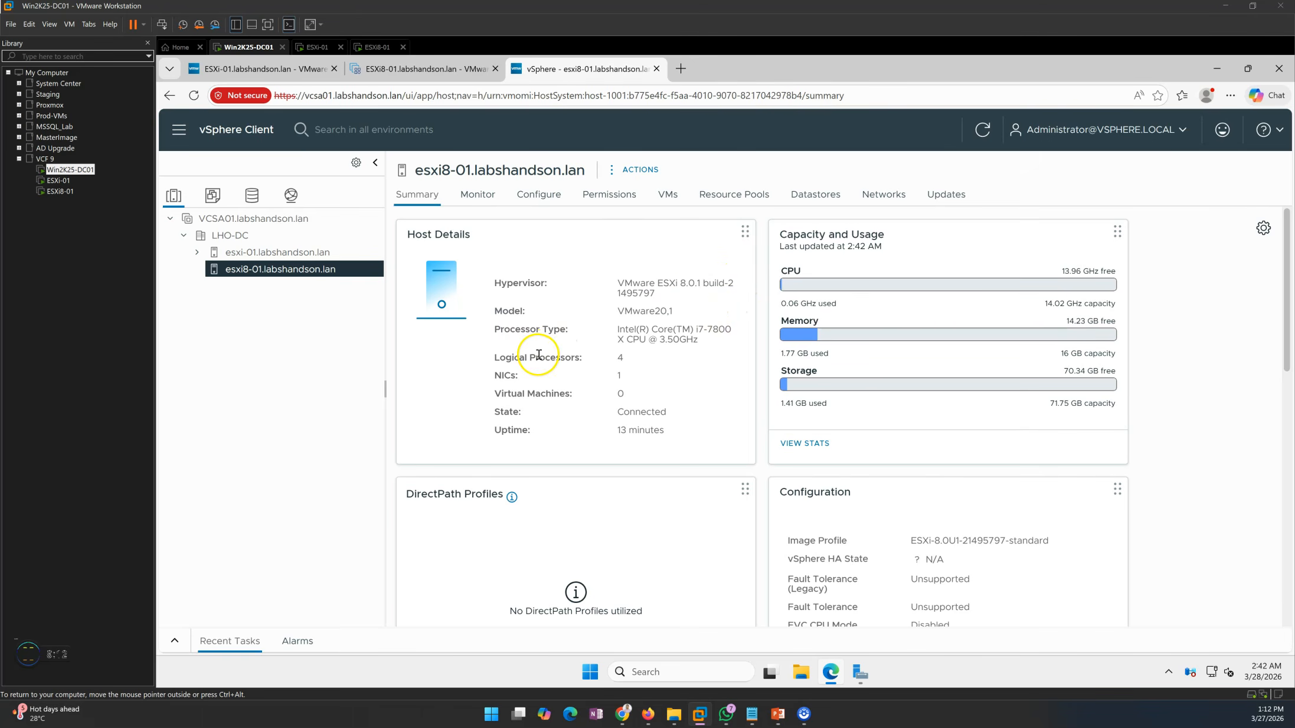
{"action": "mouse_move", "coordinate": [778, 714]}
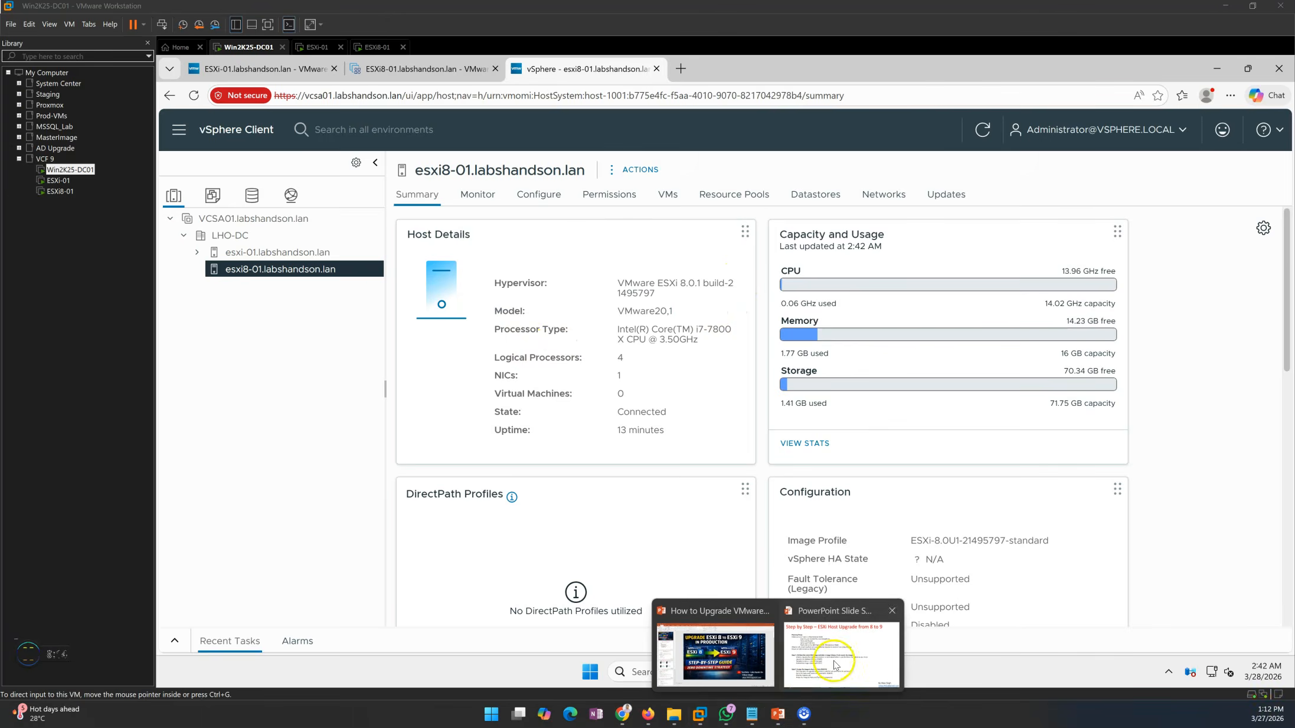
{"action": "left_click", "coordinate": [832, 655]}
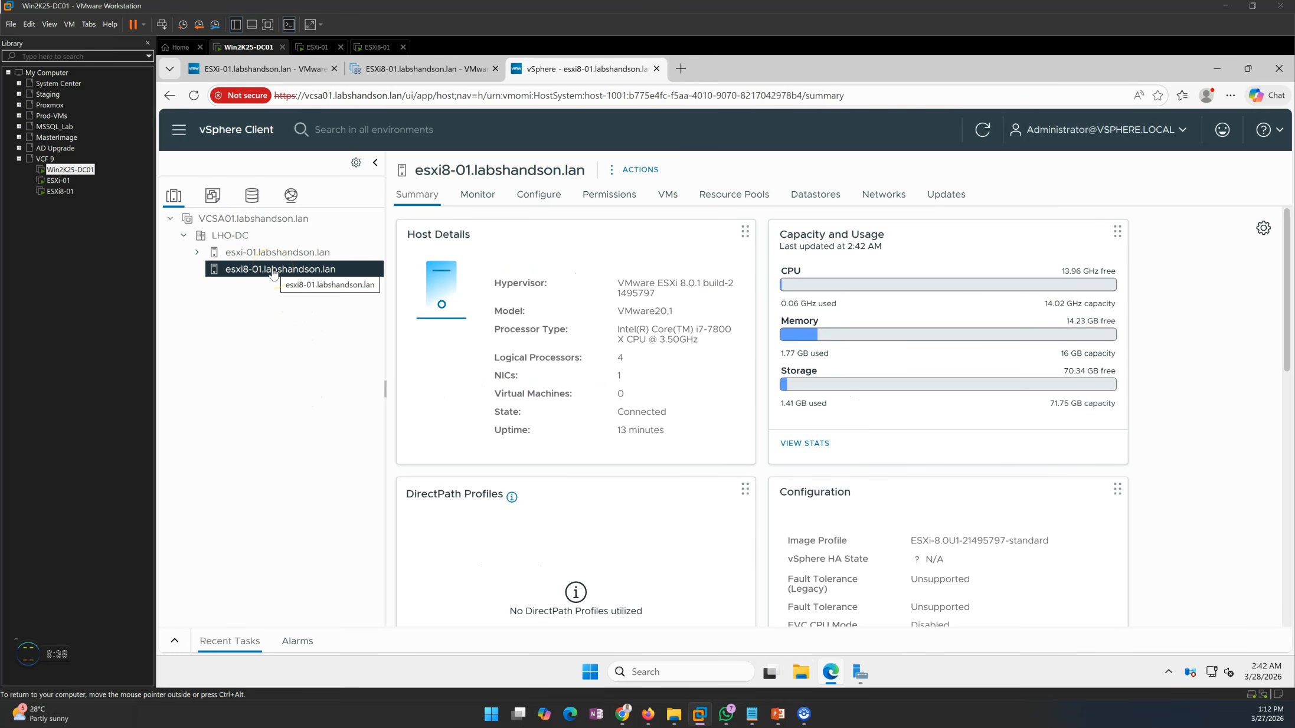
{"action": "right_click", "coordinate": [273, 272]}
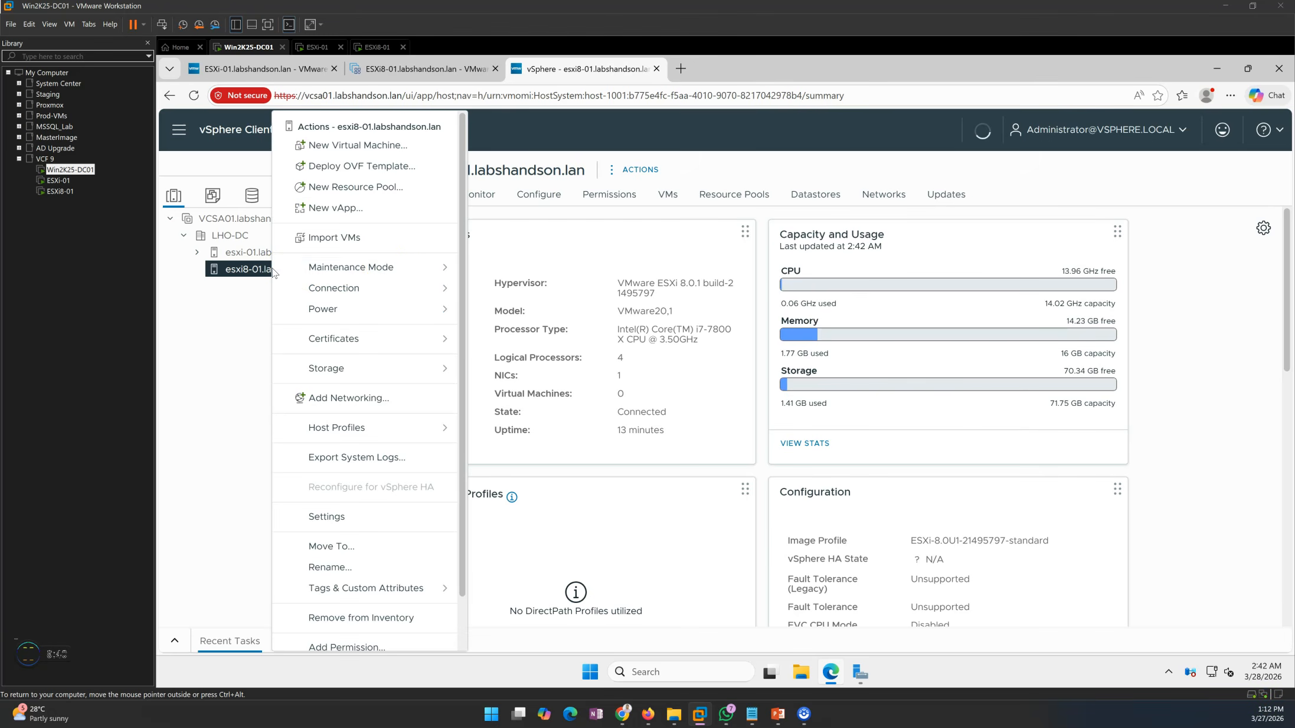
{"action": "mouse_move", "coordinate": [399, 267]}
{"action": "left_click", "coordinate": [492, 277]}
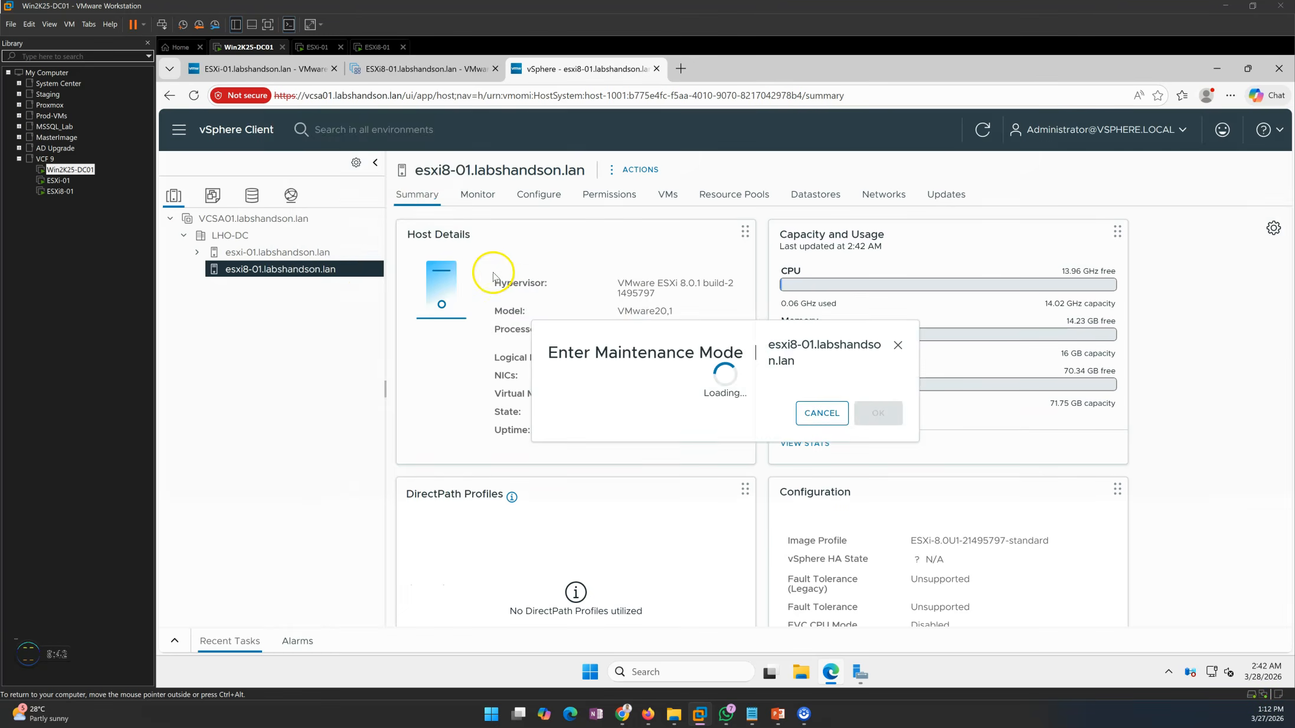
{"action": "left_click", "coordinate": [877, 469]}
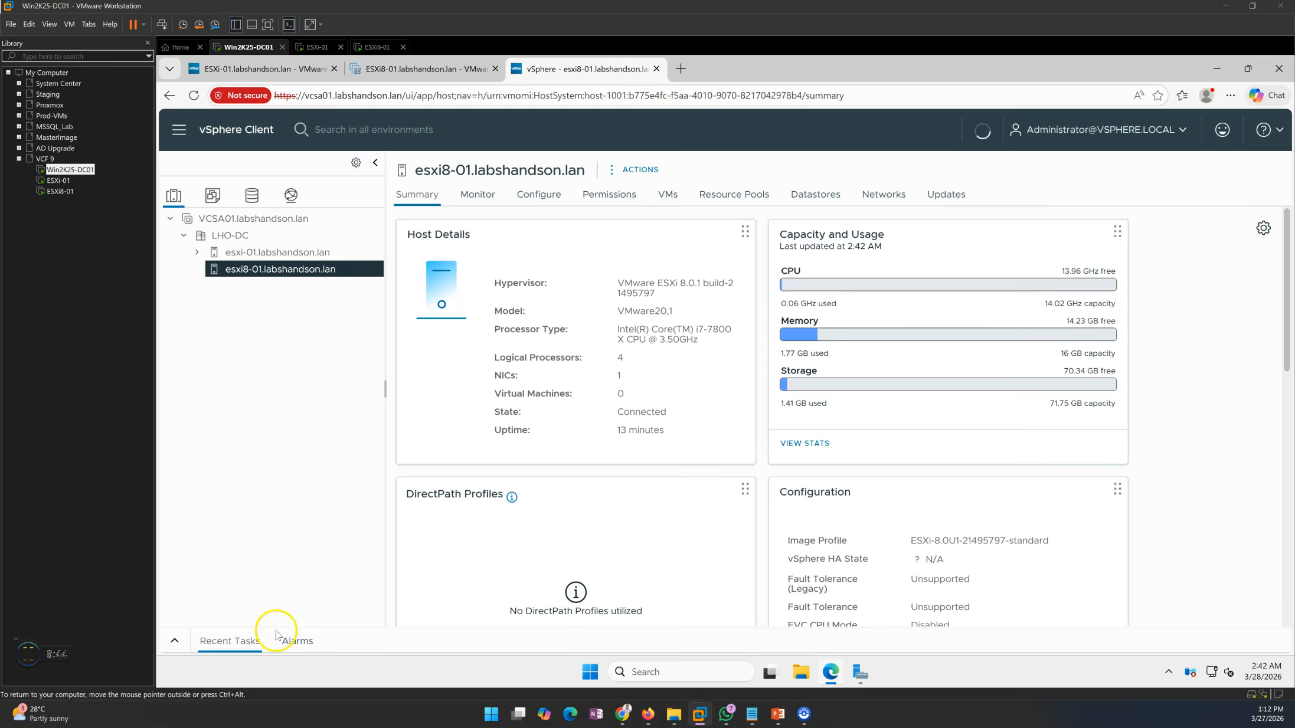
Check the recent tasks, the remaining virtual machines and the summary of host esxi8-01.labshandson.lan
{"action": "left_click", "coordinate": [174, 641]}
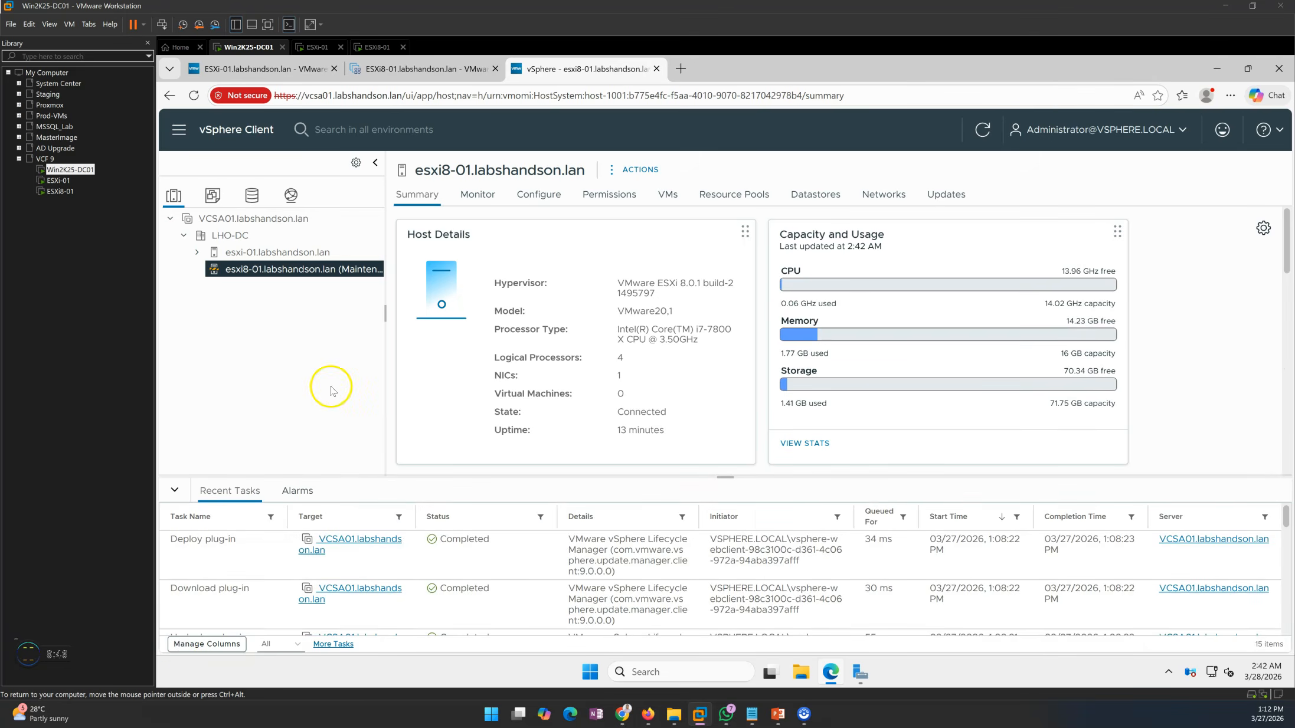
{"action": "left_click", "coordinate": [668, 192]}
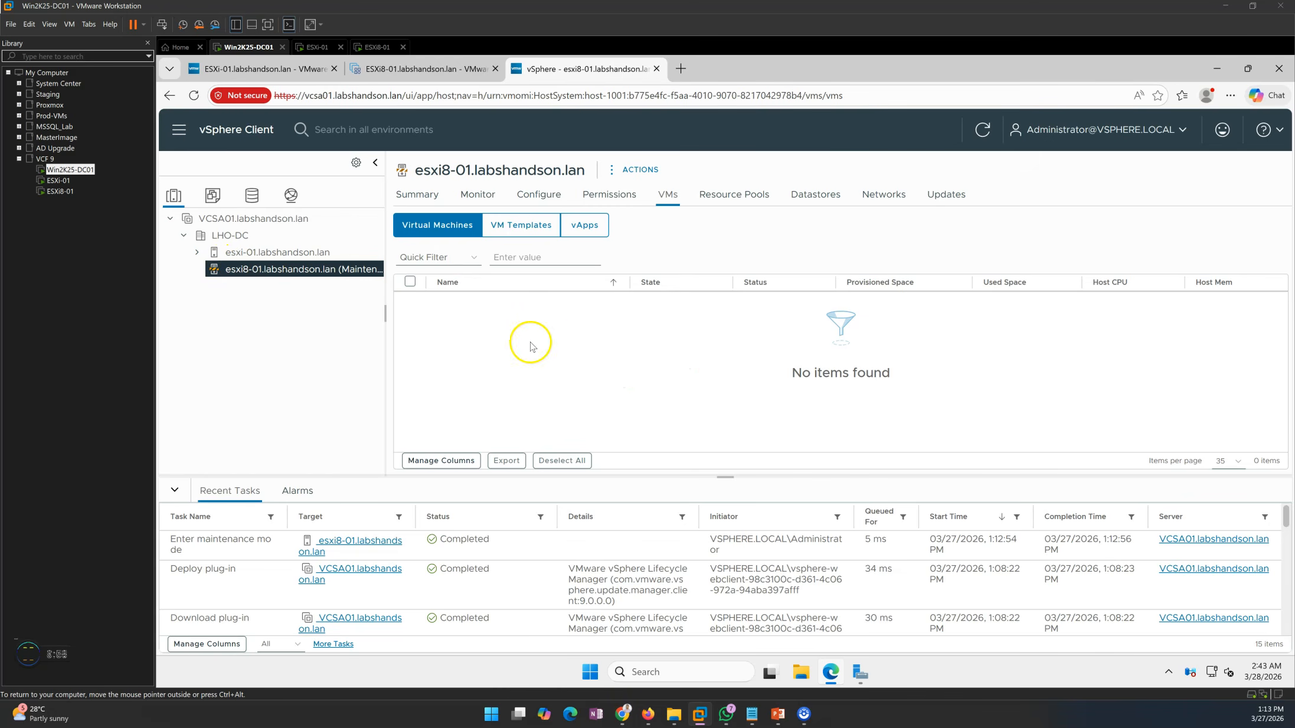
{"action": "left_click", "coordinate": [418, 199]}
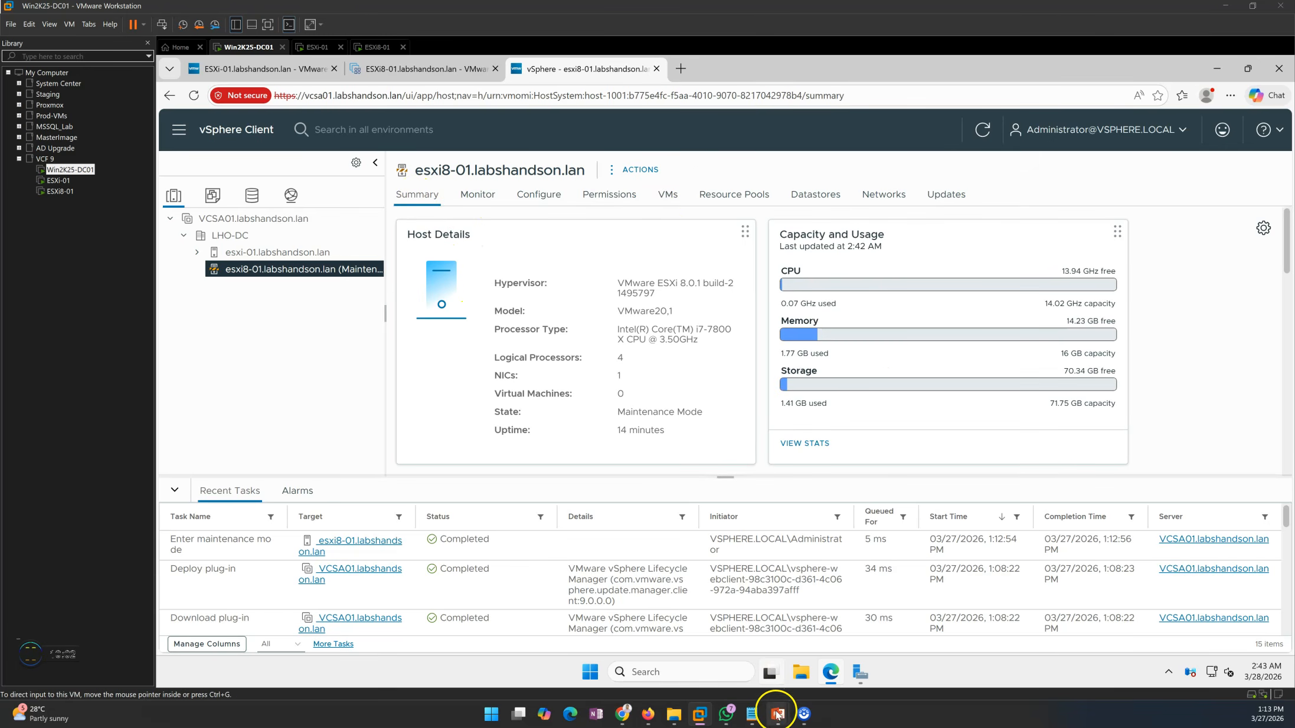
Review the upgrade steps slide in PowerPoint and open the Lifecycle Manager image library in the vSphere Client, with recent tasks collapsed
{"action": "left_click", "coordinate": [820, 649]}
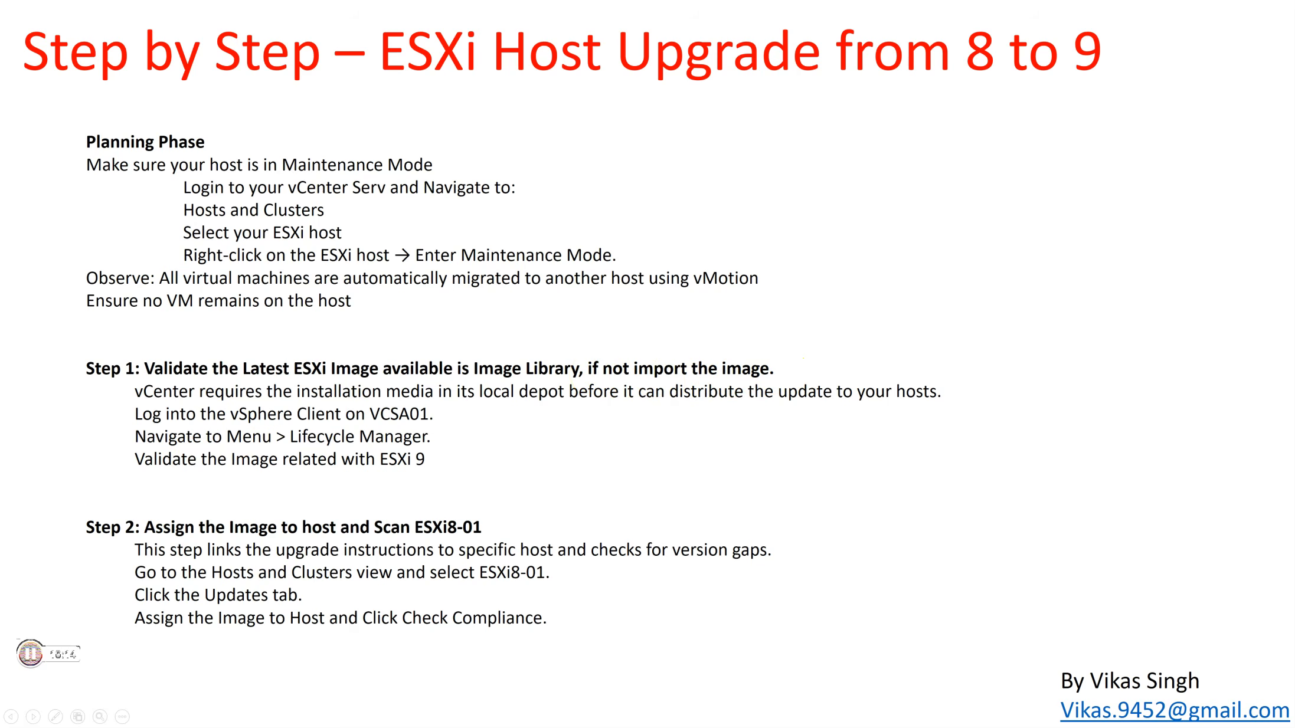
{"action": "key", "text": "alt+Tab"}
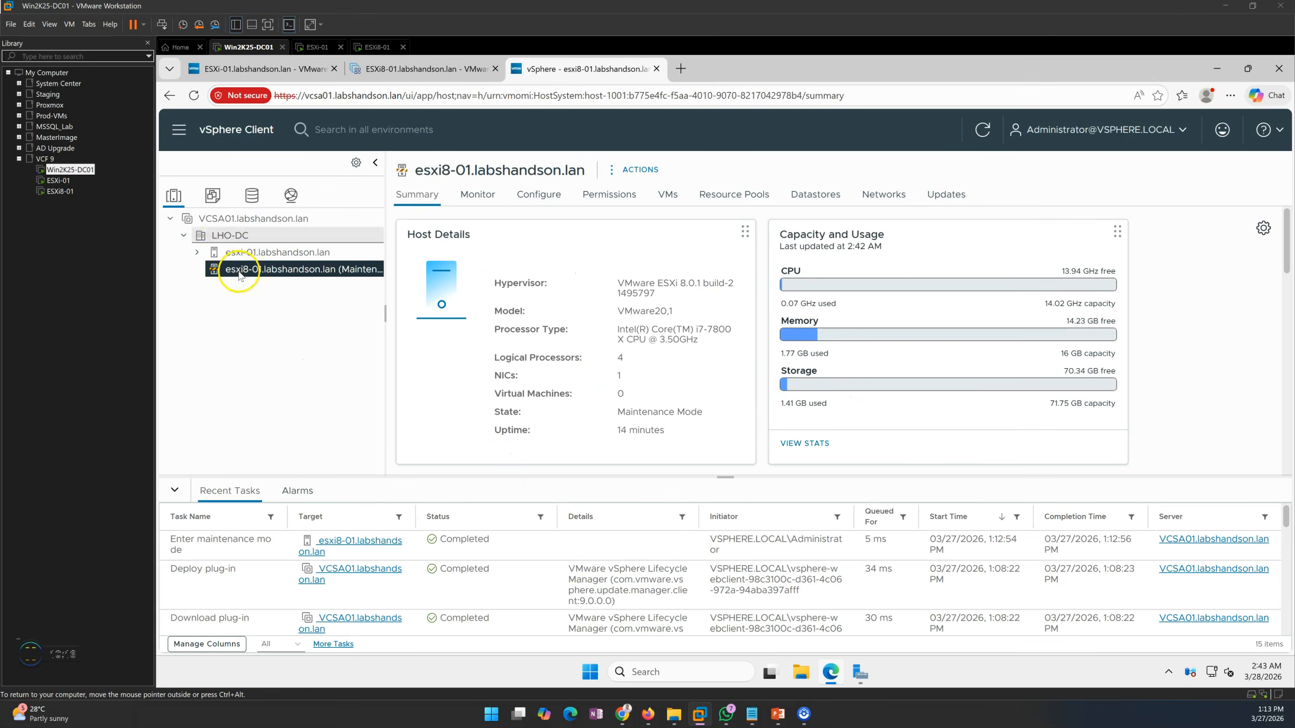
{"action": "left_click", "coordinate": [180, 135]}
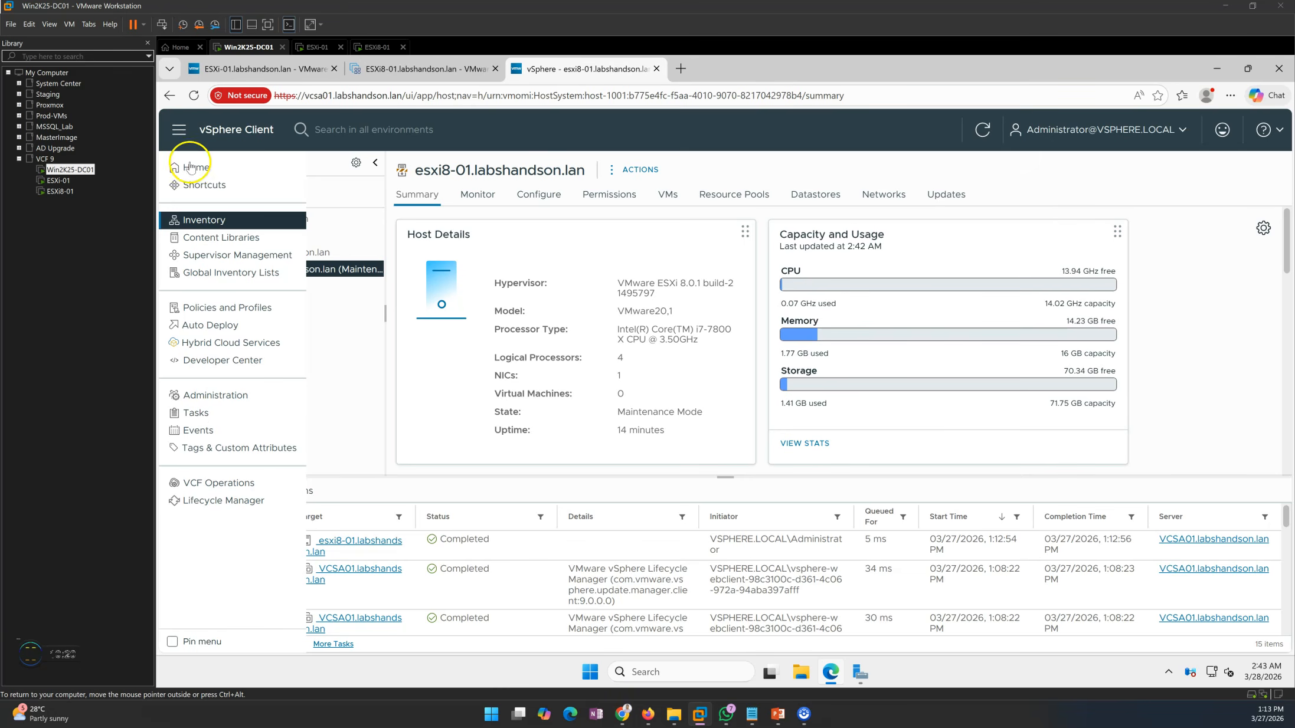
{"action": "left_click", "coordinate": [220, 502]}
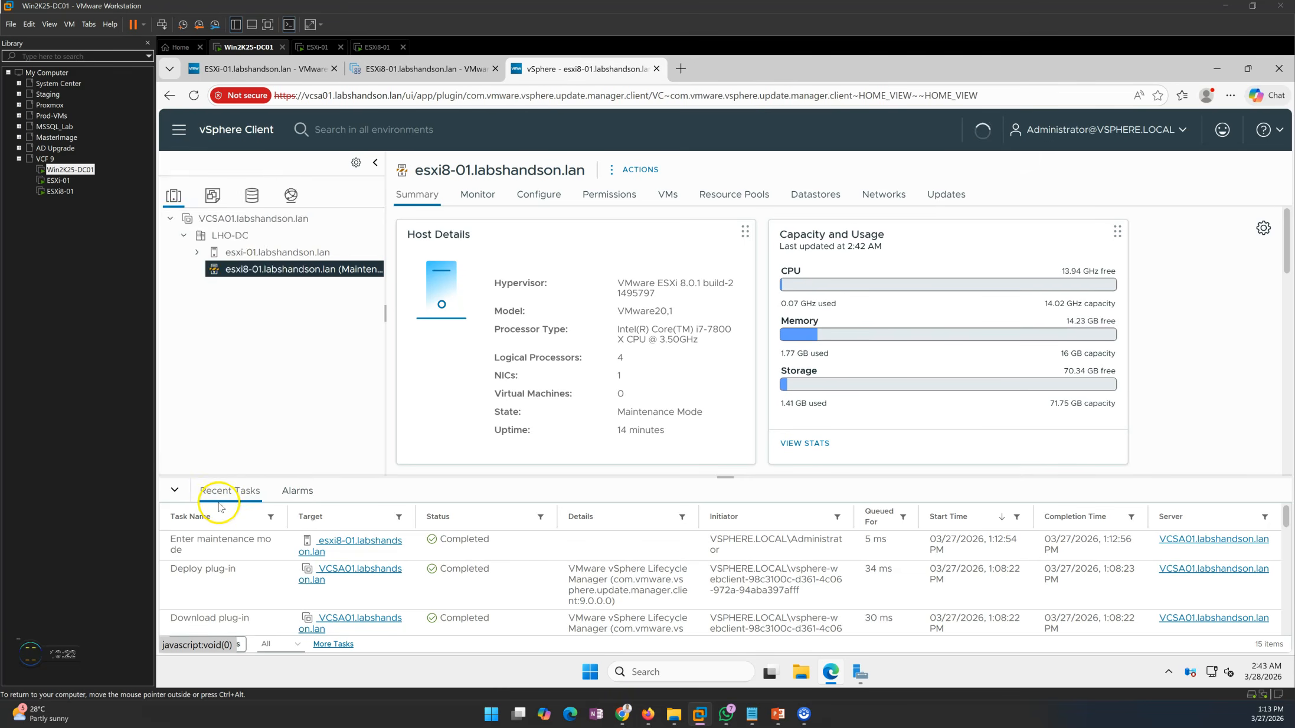
{"action": "left_click", "coordinate": [176, 490]}
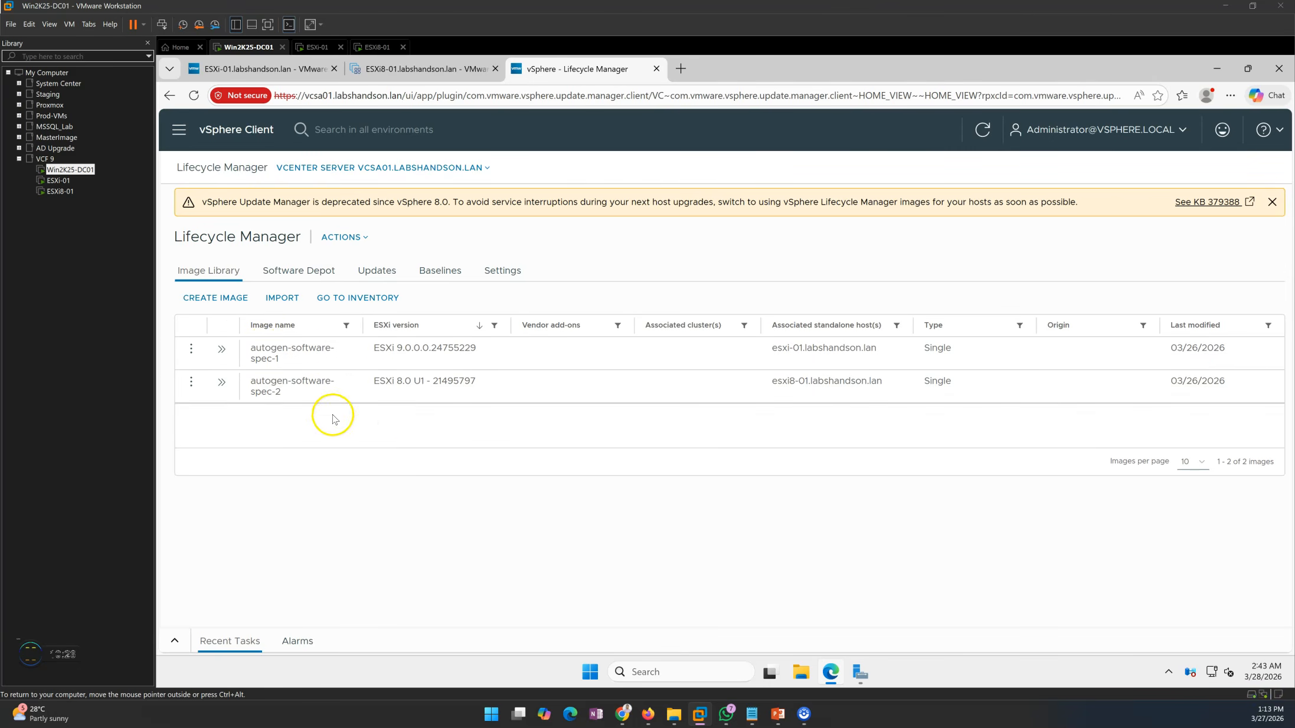
Examine the names and ESXi versions of the images in the Lifecycle Manager image library
{"action": "left_click_drag", "start_coordinate": [381, 384], "coordinate": [513, 383]}
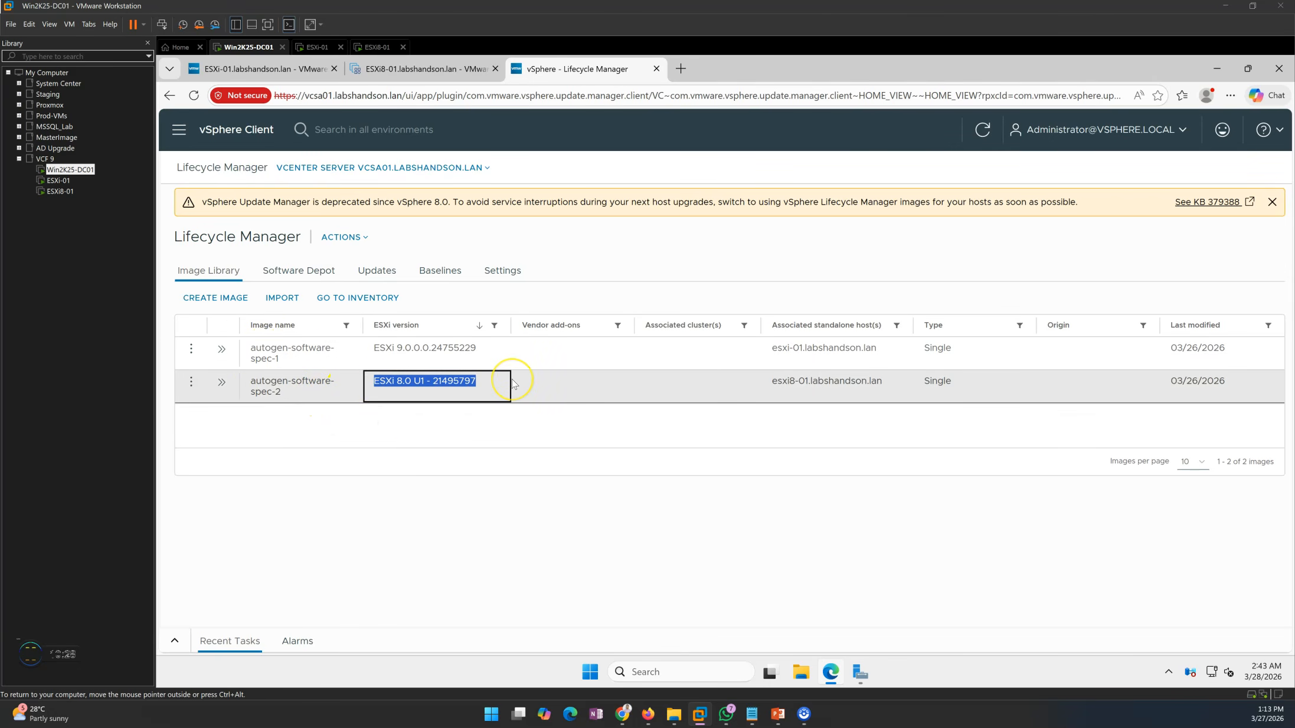
{"action": "left_click_drag", "start_coordinate": [376, 348], "coordinate": [481, 352]}
{"action": "left_click", "coordinate": [464, 431]}
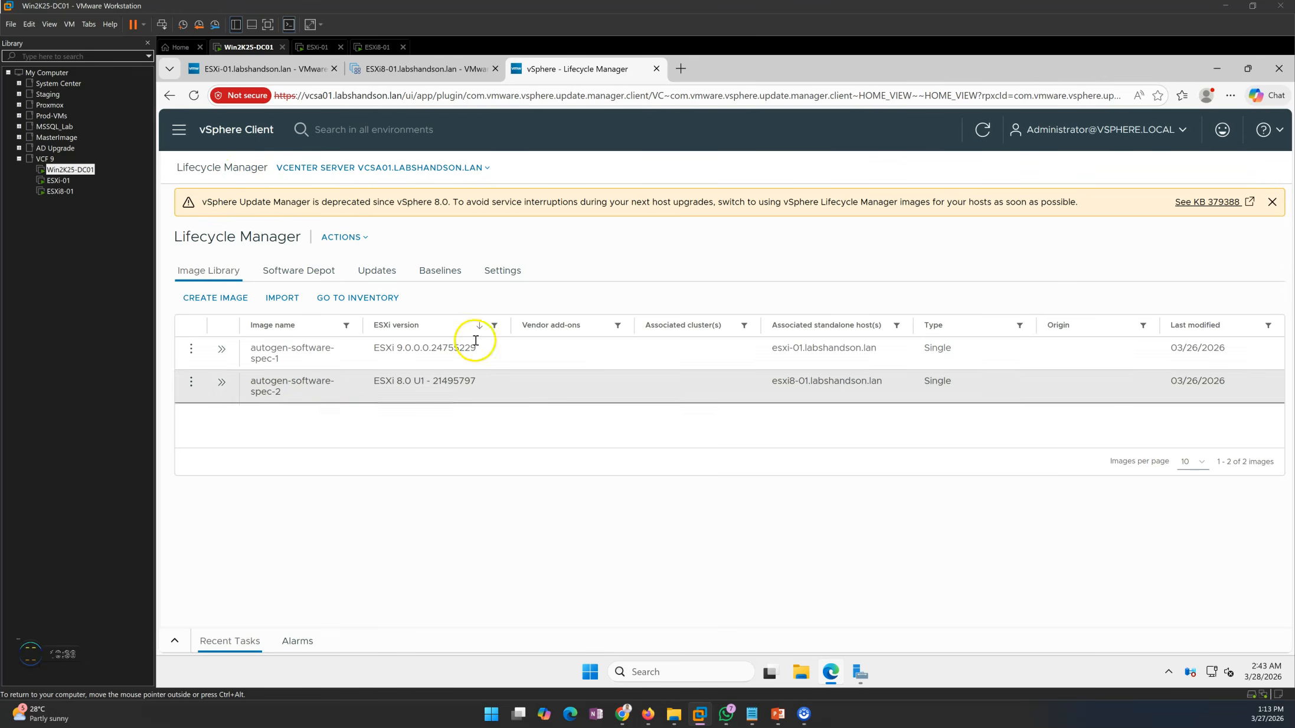
{"action": "left_click_drag", "start_coordinate": [249, 347], "coordinate": [340, 349]}
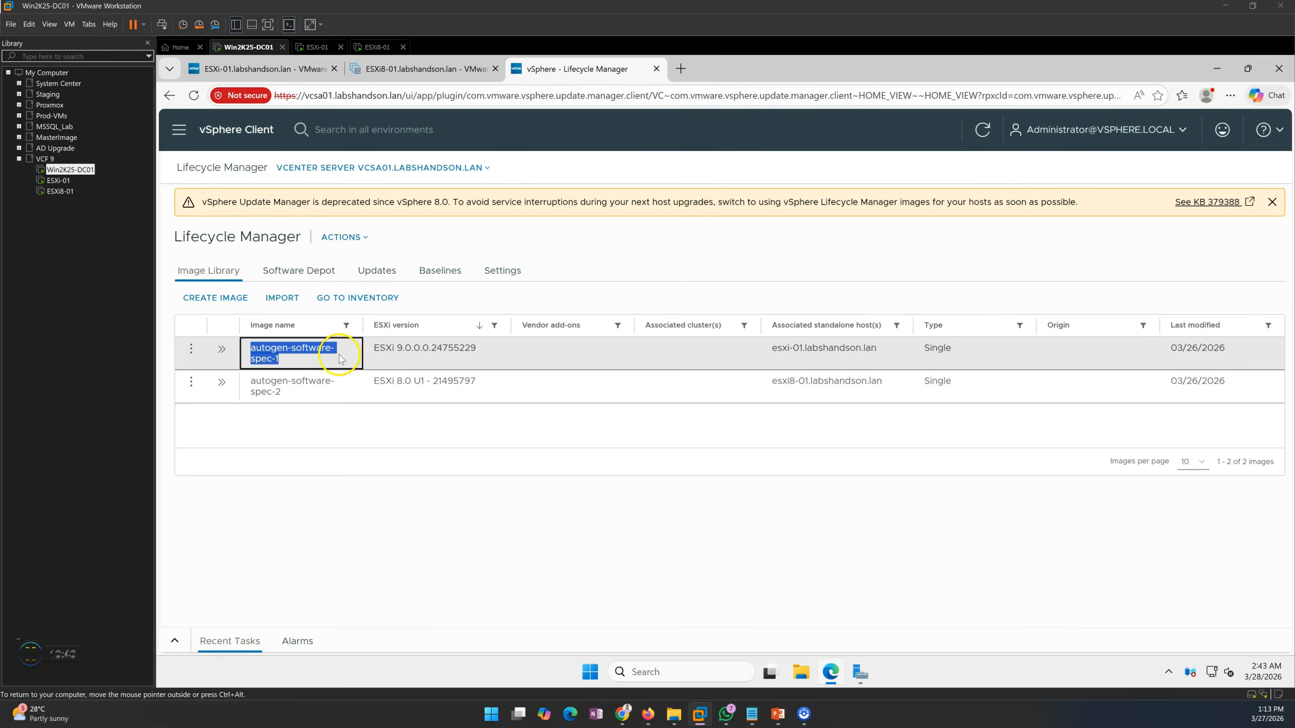
{"action": "left_click", "coordinate": [364, 432]}
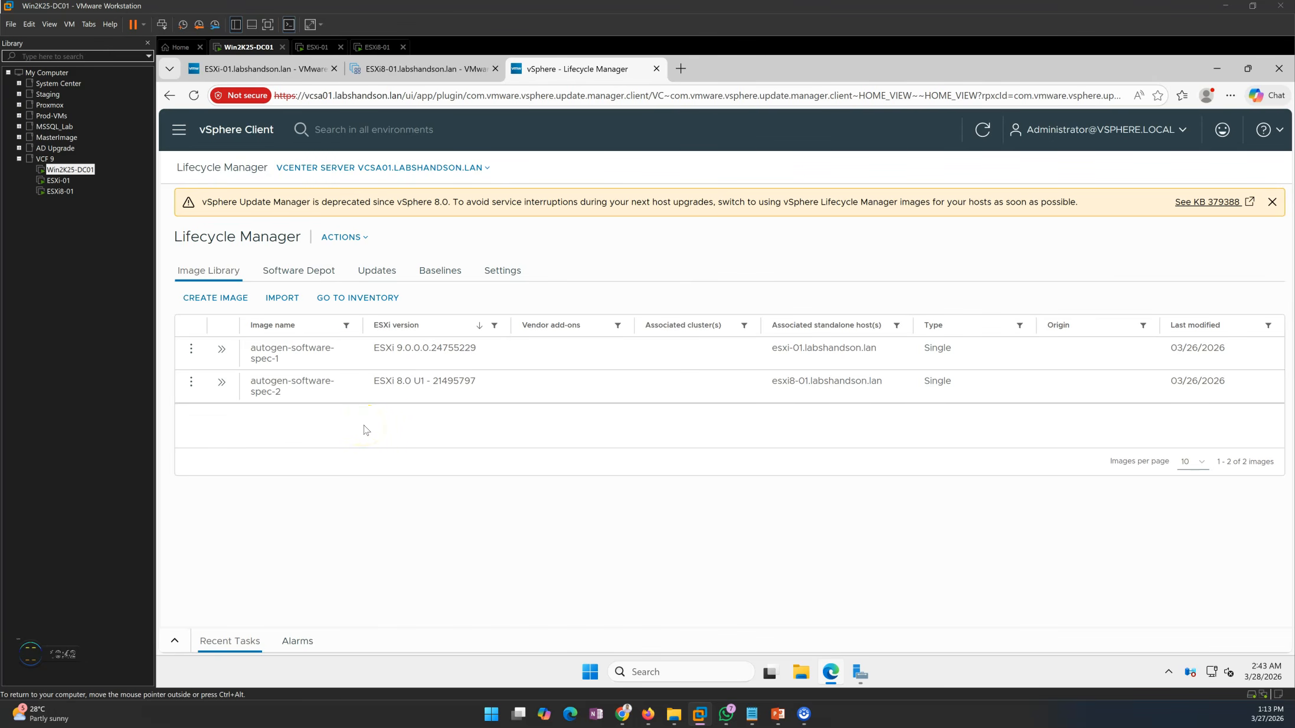
{"action": "left_click_drag", "start_coordinate": [372, 348], "coordinate": [486, 354]}
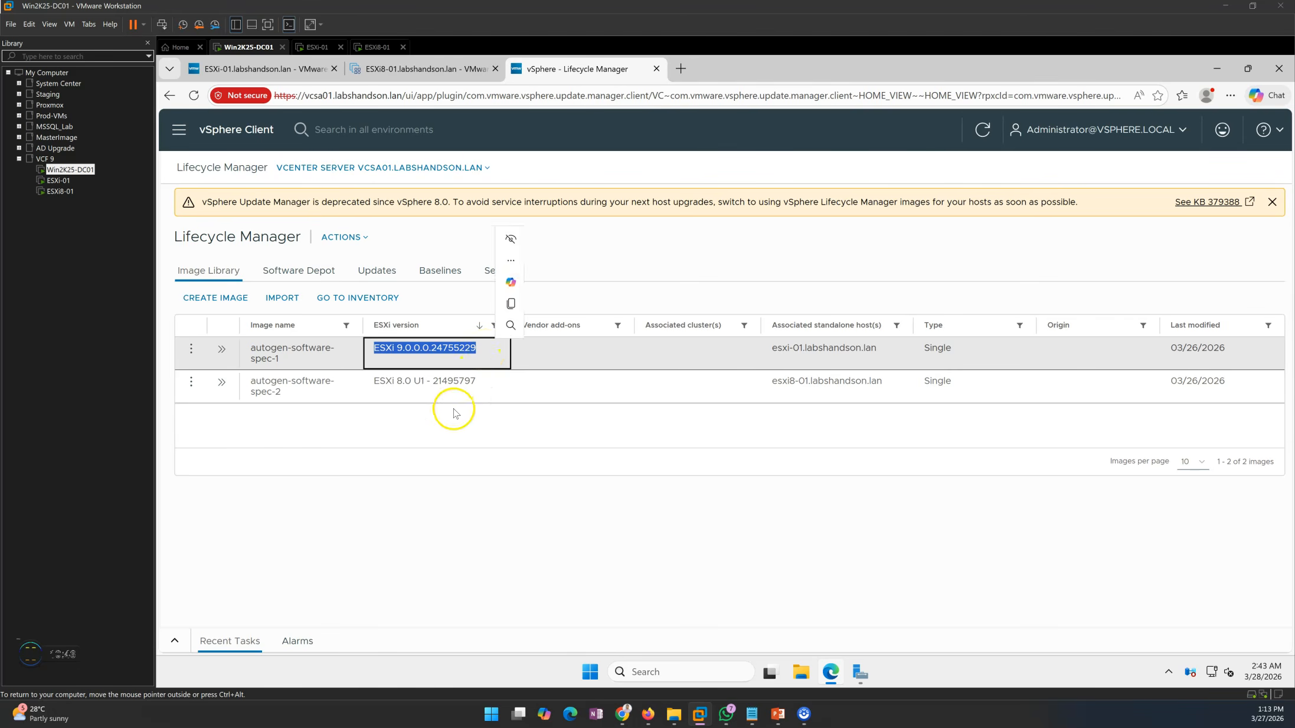
{"action": "left_click", "coordinate": [436, 423]}
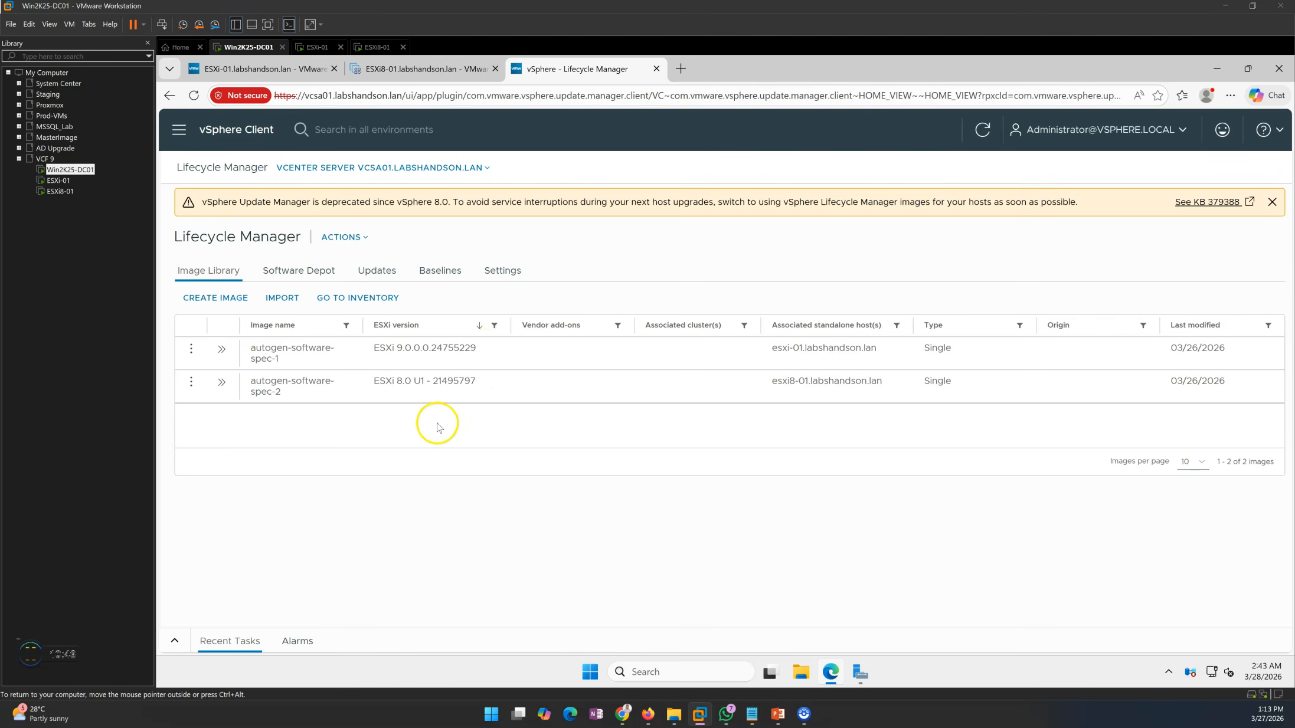
{"action": "left_click", "coordinate": [292, 302]}
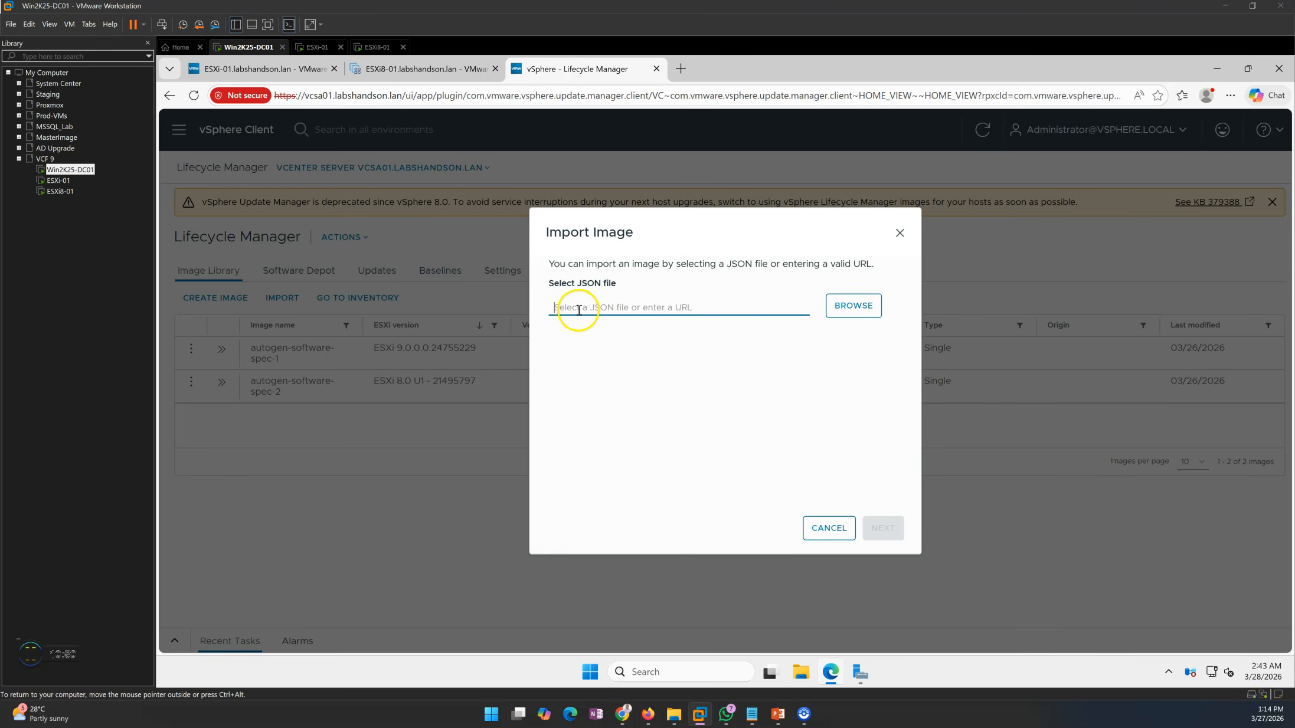
{"action": "left_click", "coordinate": [697, 322]}
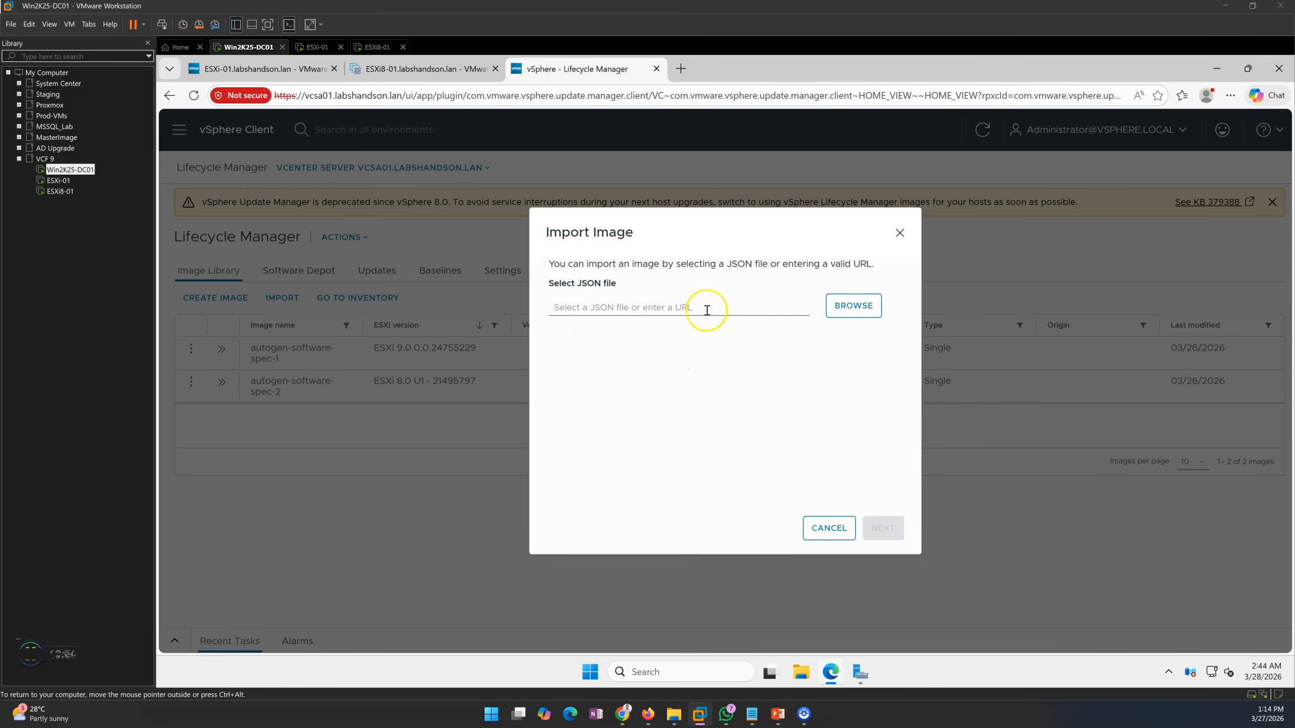
{"action": "left_click", "coordinate": [827, 529]}
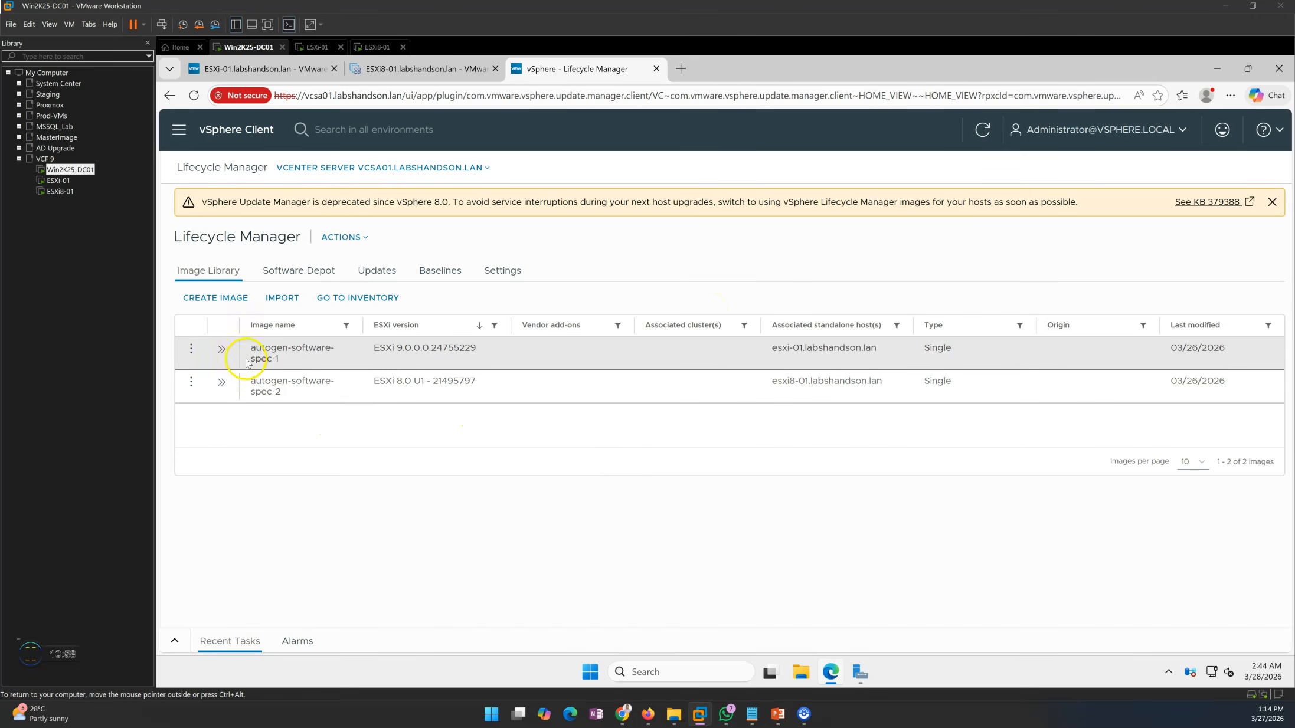
Return to the vSphere inventory and consult the image assignment step on the PowerPoint upgrade slide
{"action": "left_click", "coordinate": [180, 130]}
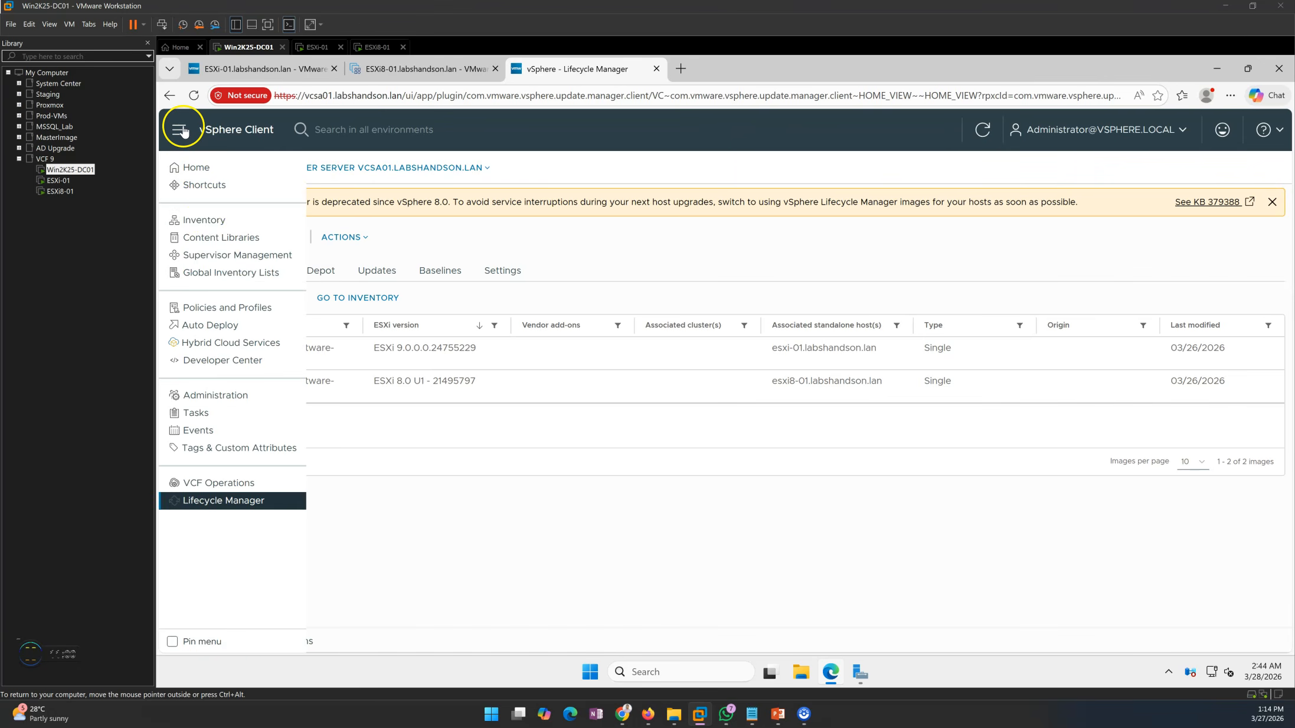
{"action": "left_click", "coordinate": [209, 226]}
{"action": "mouse_move", "coordinate": [778, 713]}
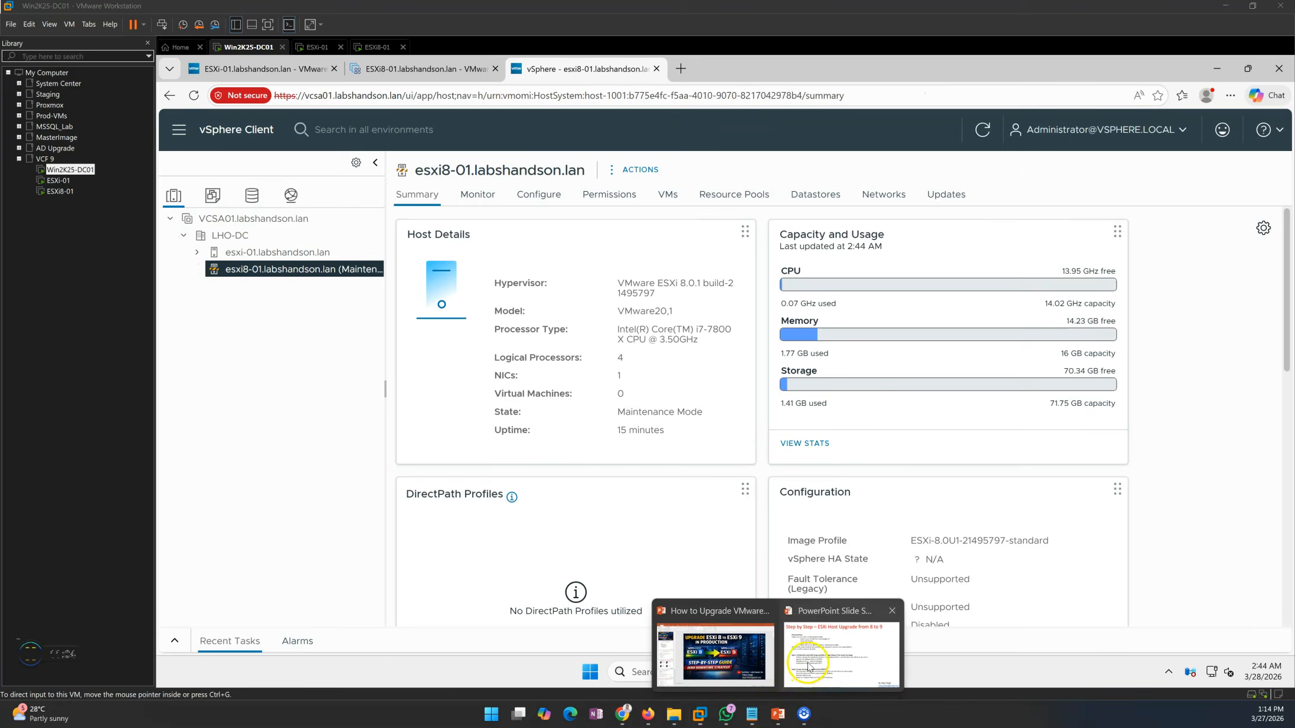
{"action": "left_click", "coordinate": [809, 665]}
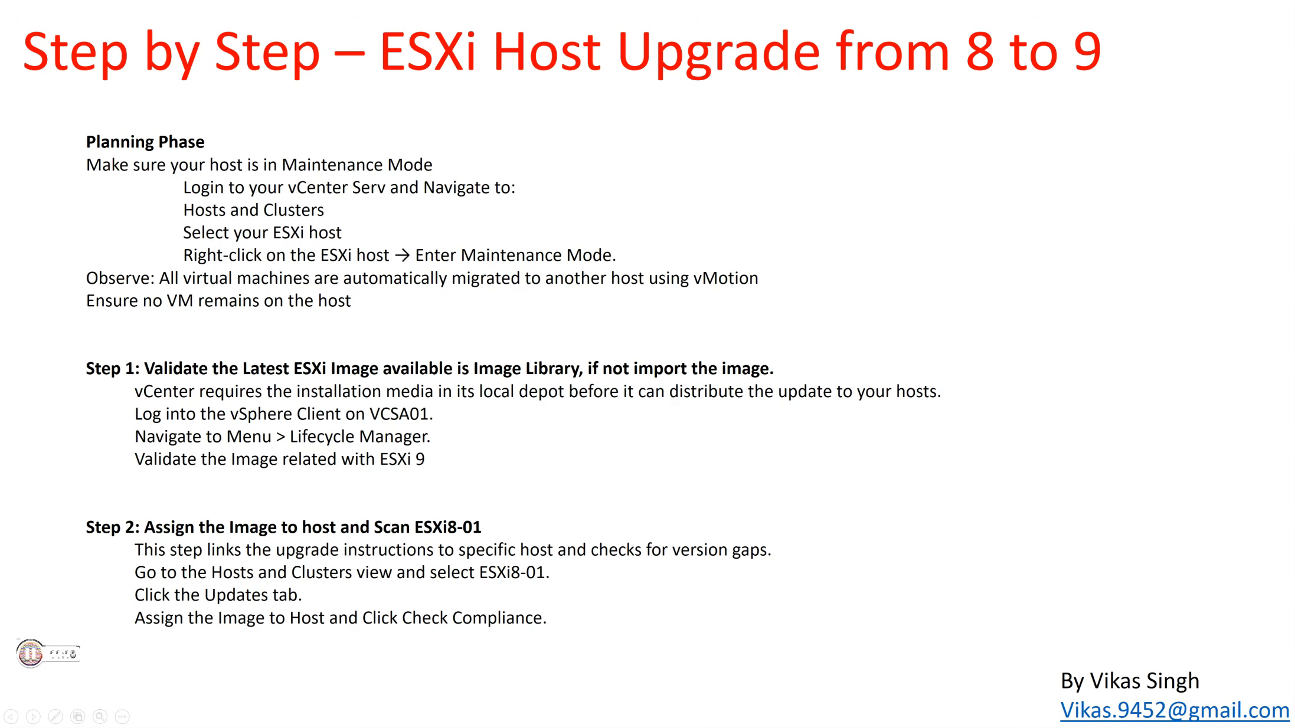
{"action": "key", "text": "alt+Tab"}
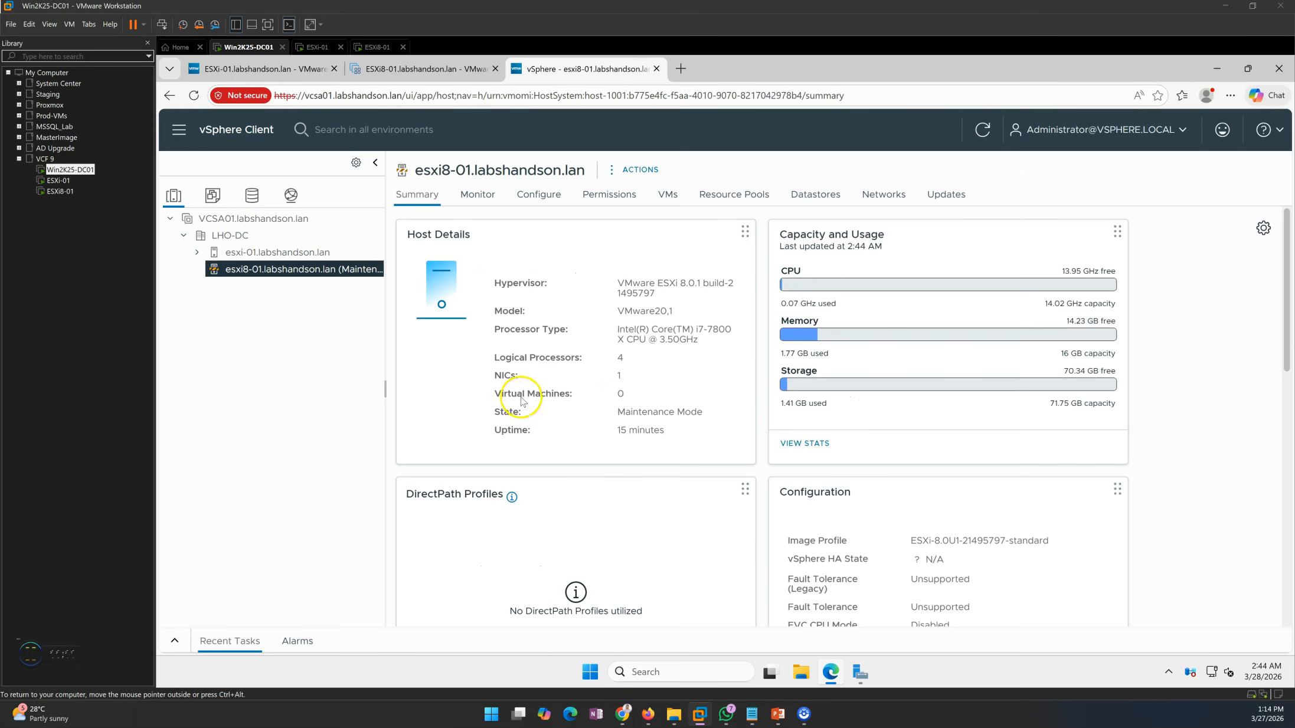
Check the hypervisor version in the summary of host esxi-01.labshandson.lan
{"action": "left_click", "coordinate": [281, 258]}
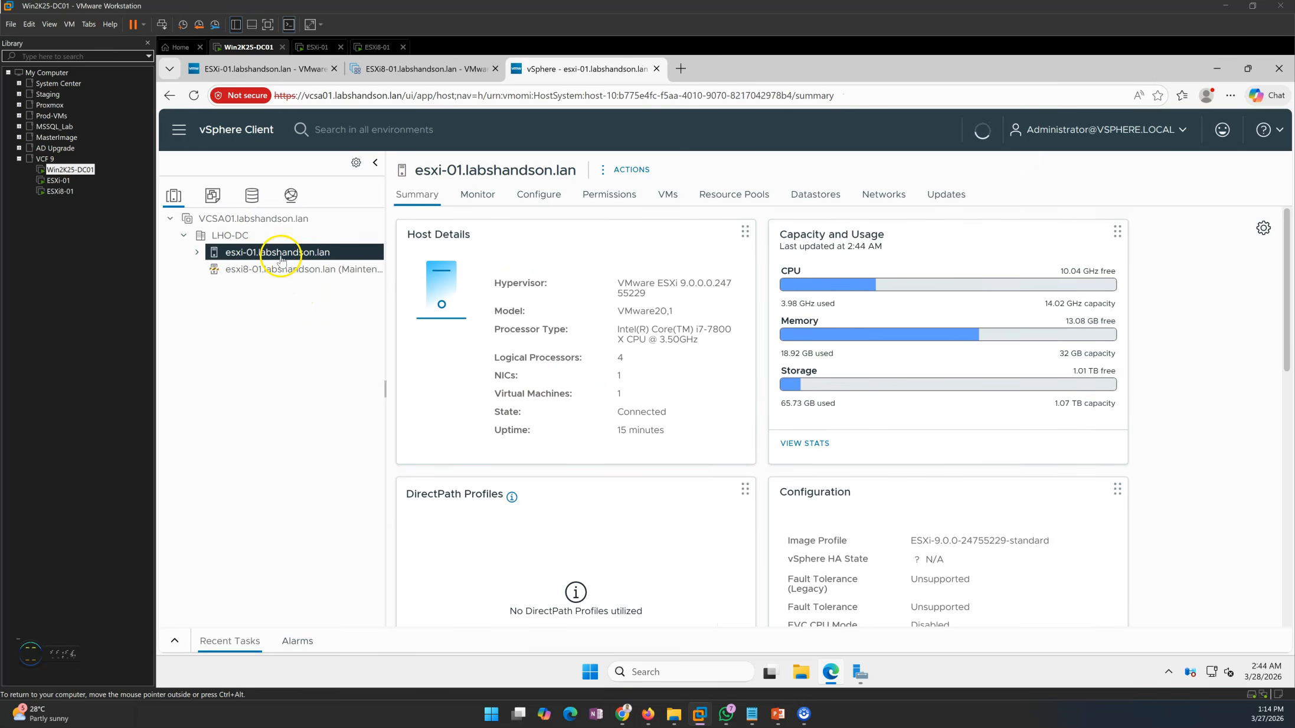
{"action": "left_click_drag", "start_coordinate": [619, 287], "coordinate": [691, 296]}
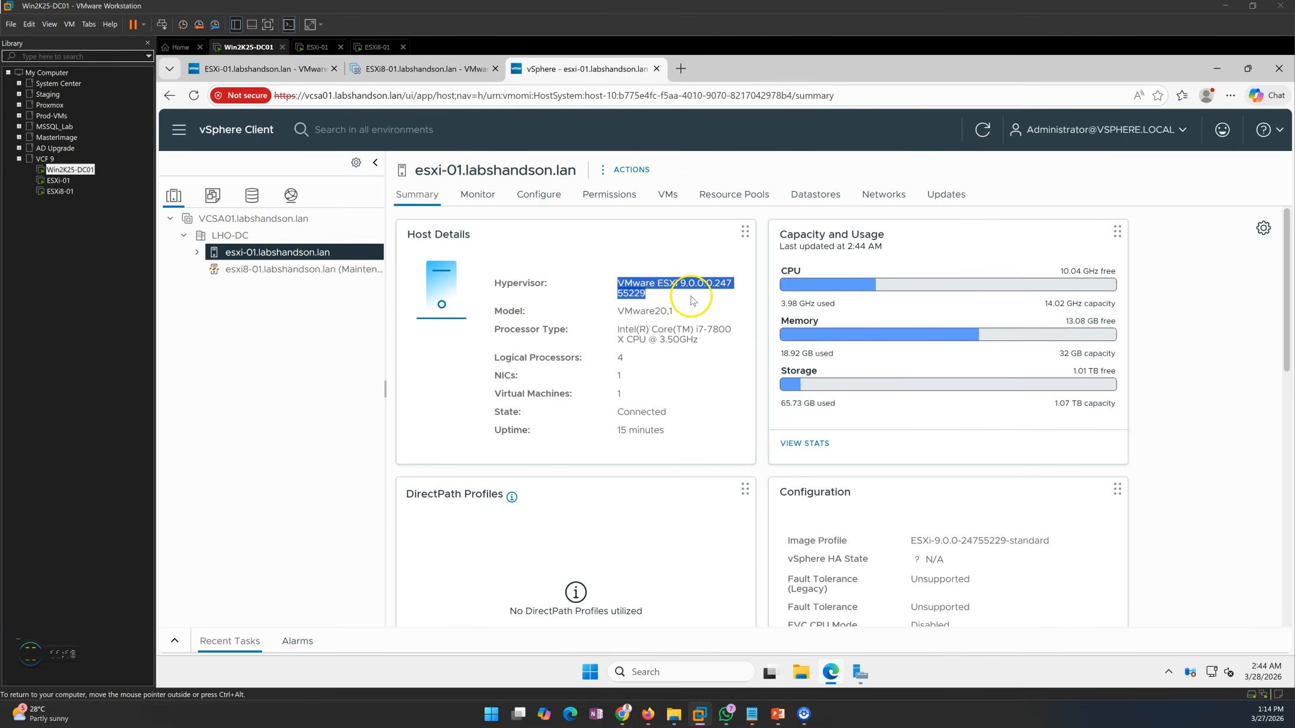
{"action": "double_click", "coordinate": [712, 308]}
Examine the image name, ESXi version and image compliance status in the updates view of host esxi-01.labshandson.lan
{"action": "left_click", "coordinate": [952, 198]}
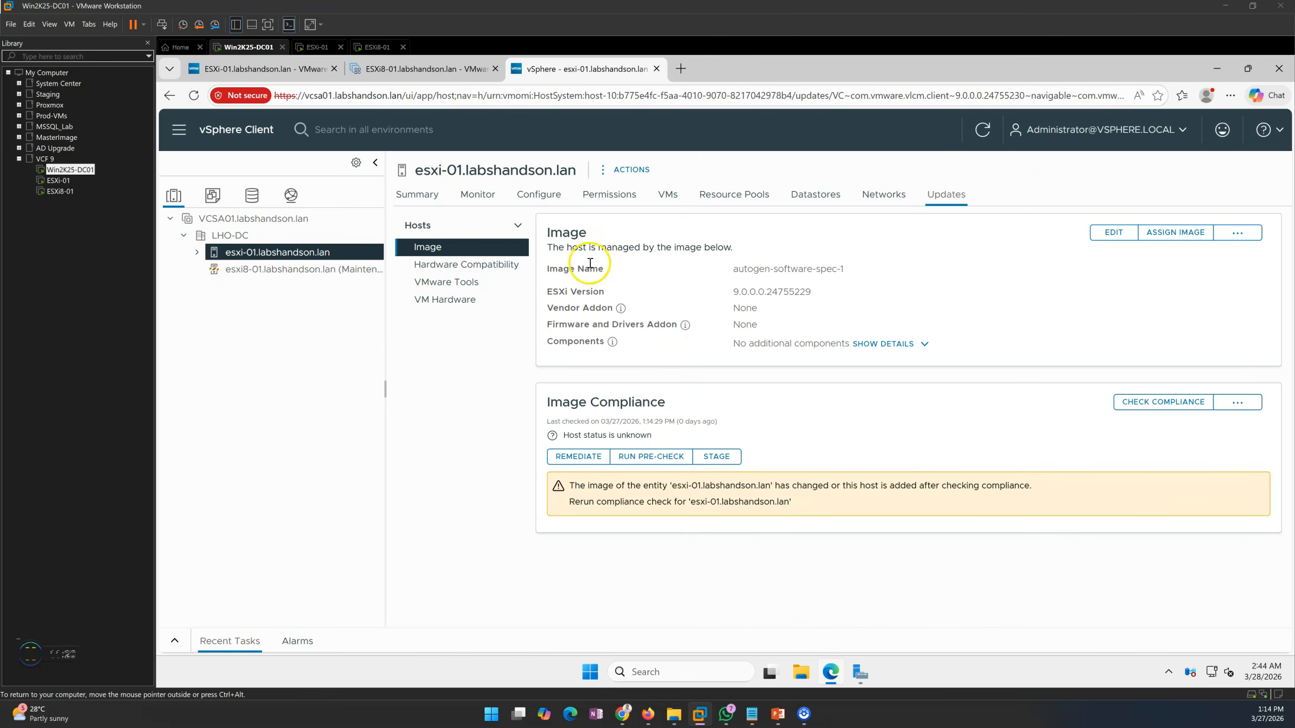
{"action": "left_click_drag", "start_coordinate": [546, 232], "coordinate": [744, 241]}
{"action": "left_click", "coordinate": [797, 239]}
{"action": "left_click_drag", "start_coordinate": [550, 248], "coordinate": [821, 246]}
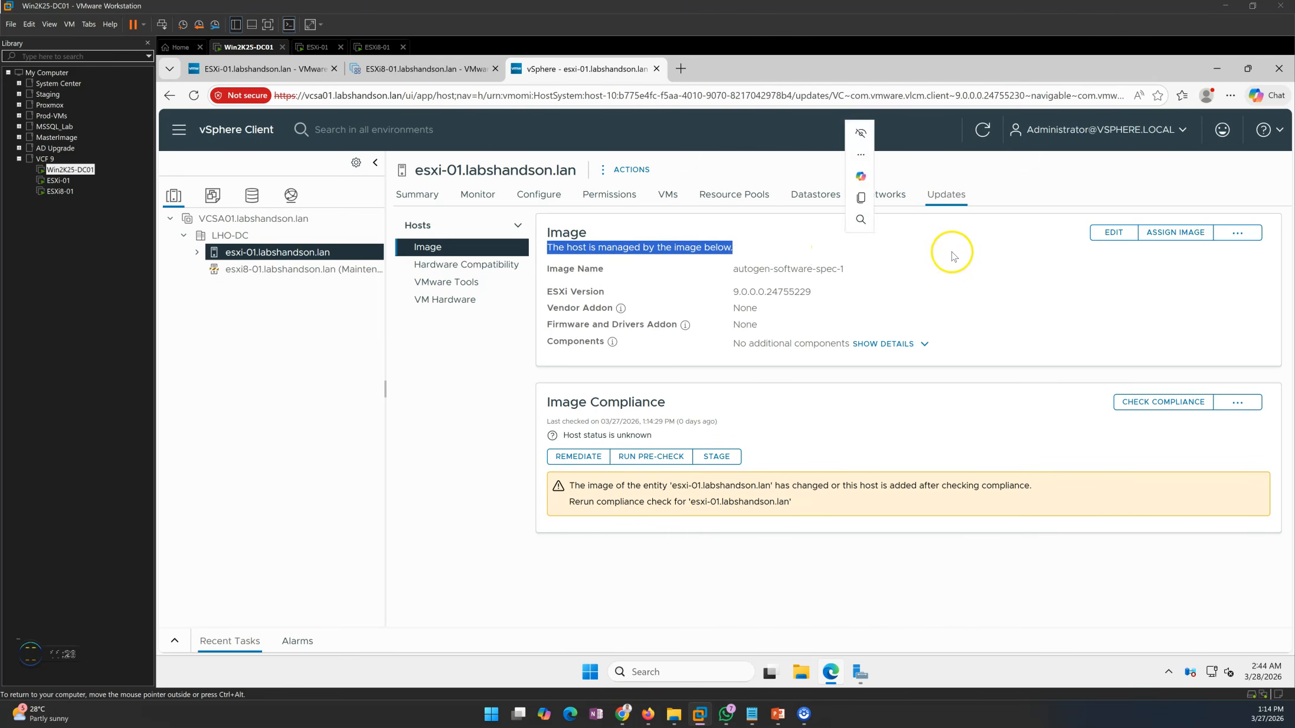
{"action": "left_click", "coordinate": [734, 275]}
{"action": "left_click_drag", "start_coordinate": [732, 271], "coordinate": [847, 273]}
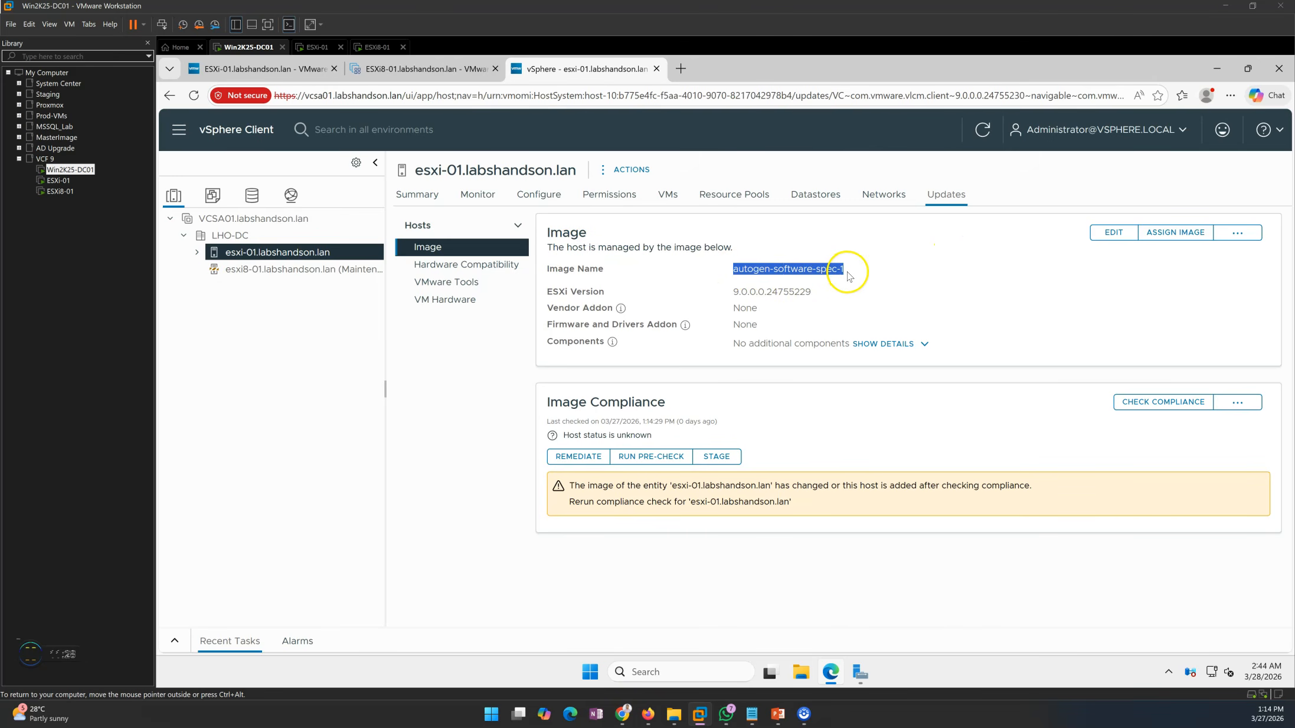
{"action": "left_click", "coordinate": [787, 305]}
{"action": "left_click_drag", "start_coordinate": [732, 295], "coordinate": [796, 295]}
{"action": "left_click", "coordinate": [802, 422]}
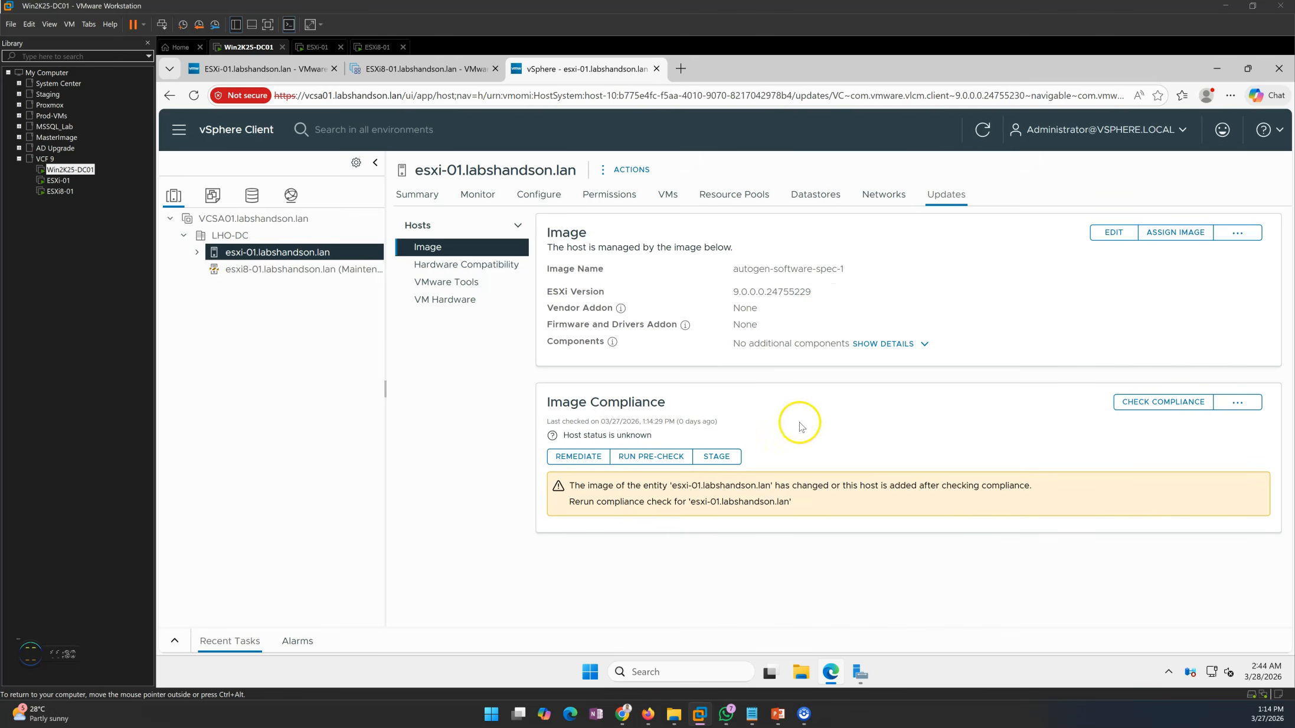
{"action": "left_click_drag", "start_coordinate": [562, 403], "coordinate": [738, 404]}
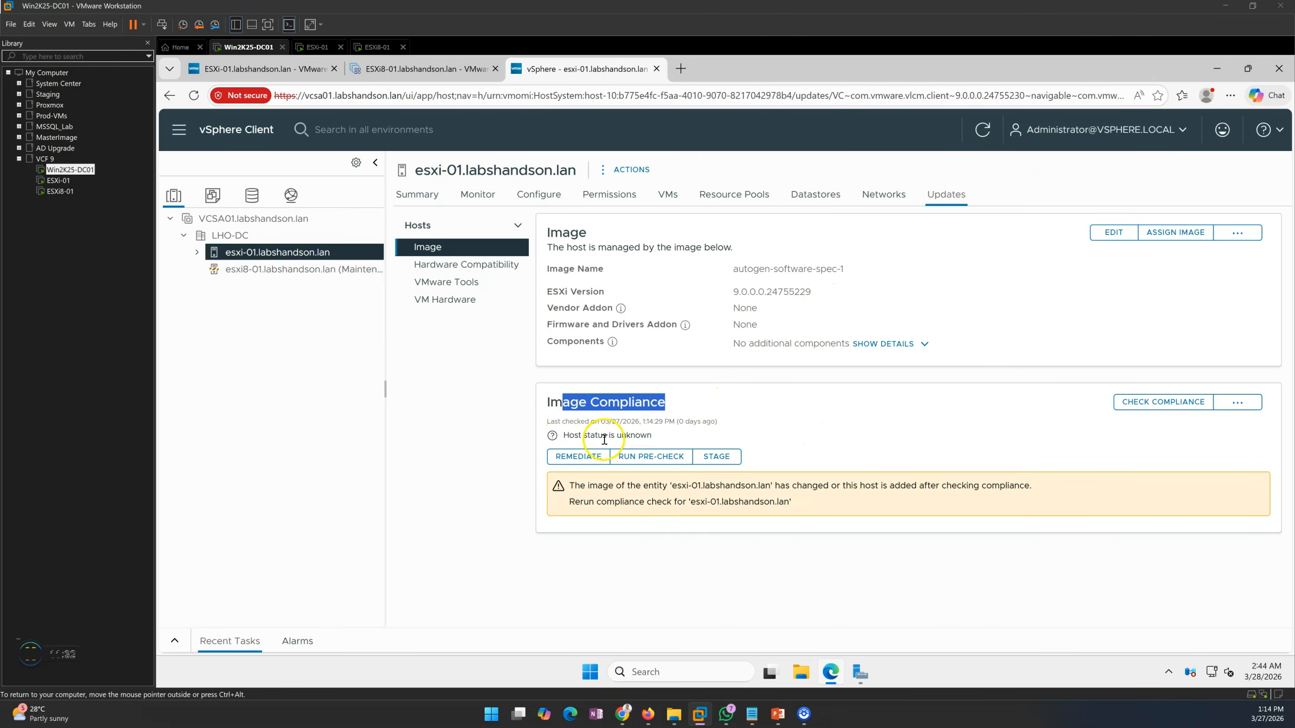
{"action": "left_click_drag", "start_coordinate": [567, 435], "coordinate": [700, 440]}
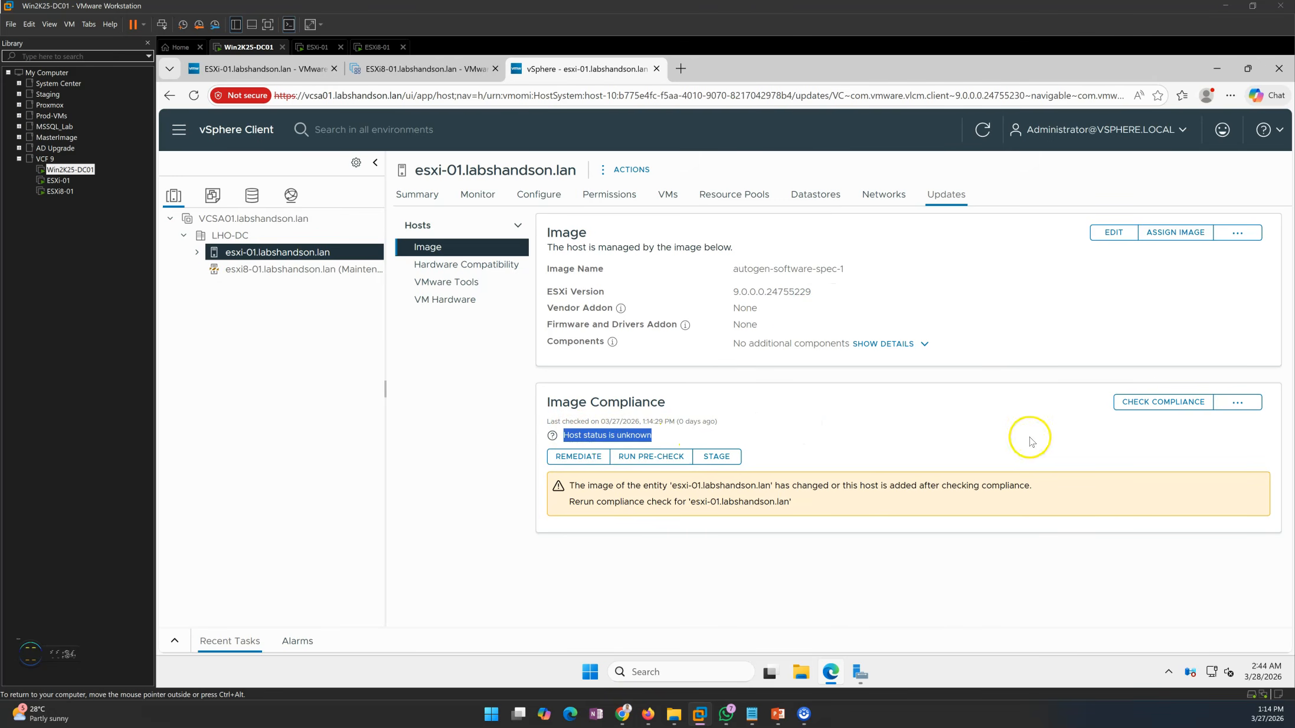
Run an image compliance check on host esxi-01.labshandson.lan and compare its assigned image with that of esxi8-01.labshandson.lan
{"action": "left_click", "coordinate": [1164, 404]}
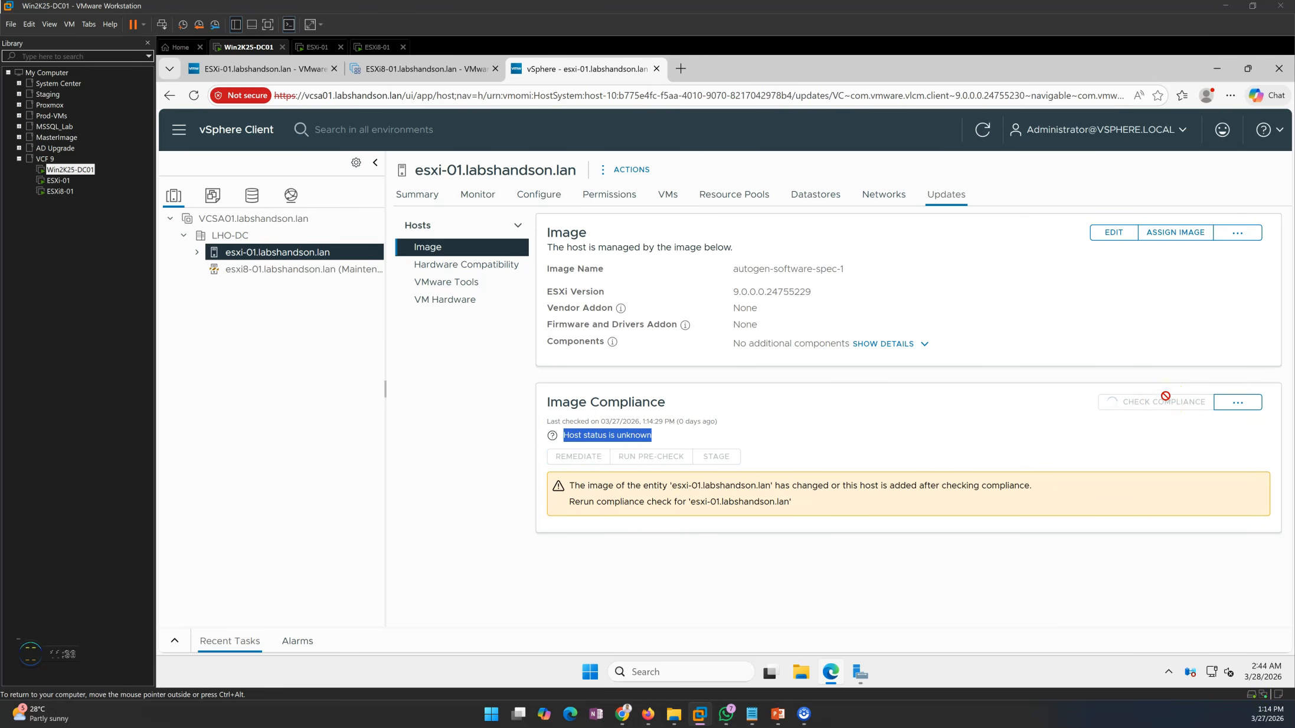
{"action": "left_click", "coordinate": [795, 415]}
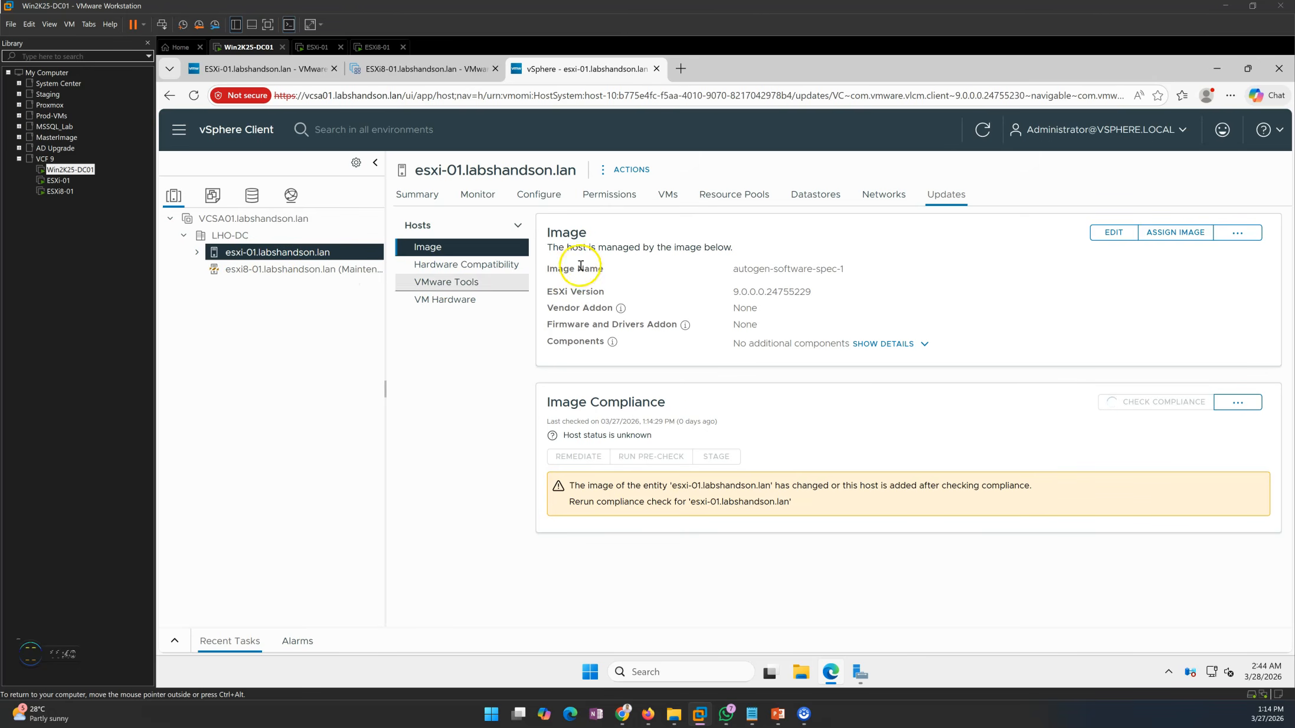
{"action": "double_click", "coordinate": [800, 291]}
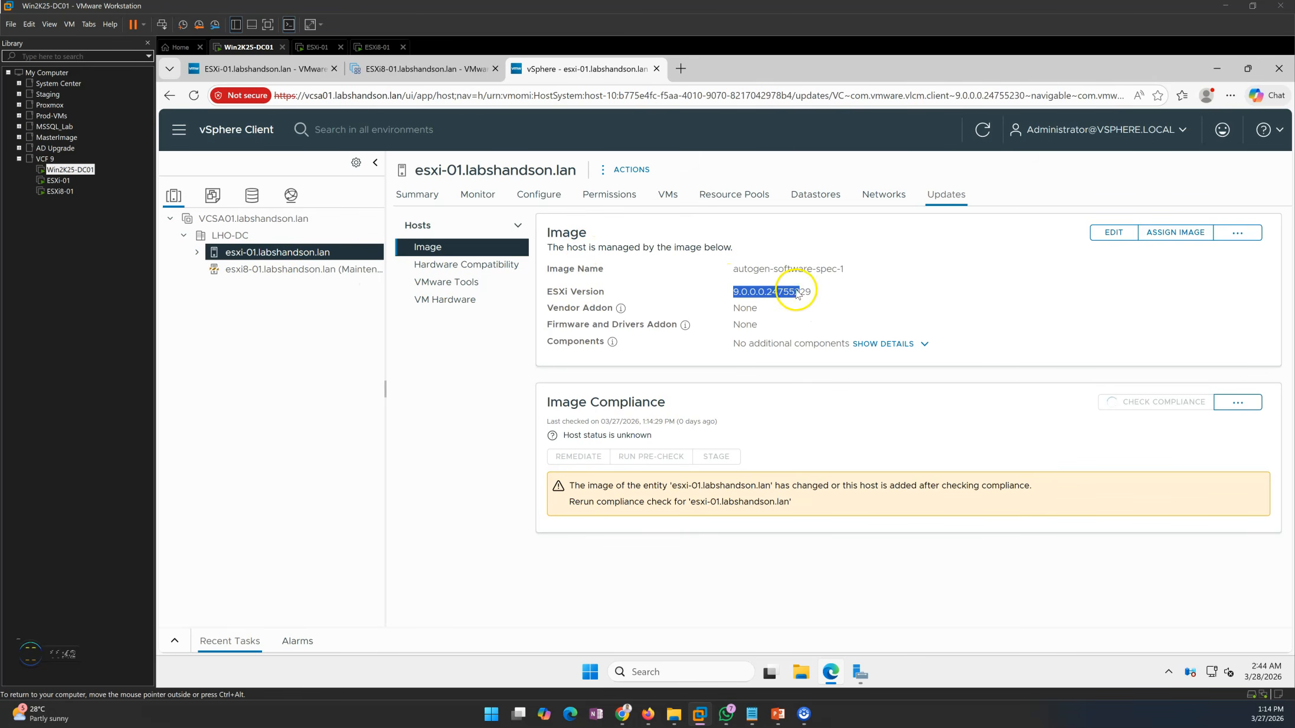
{"action": "left_click", "coordinate": [871, 304]}
{"action": "left_click", "coordinate": [292, 269]}
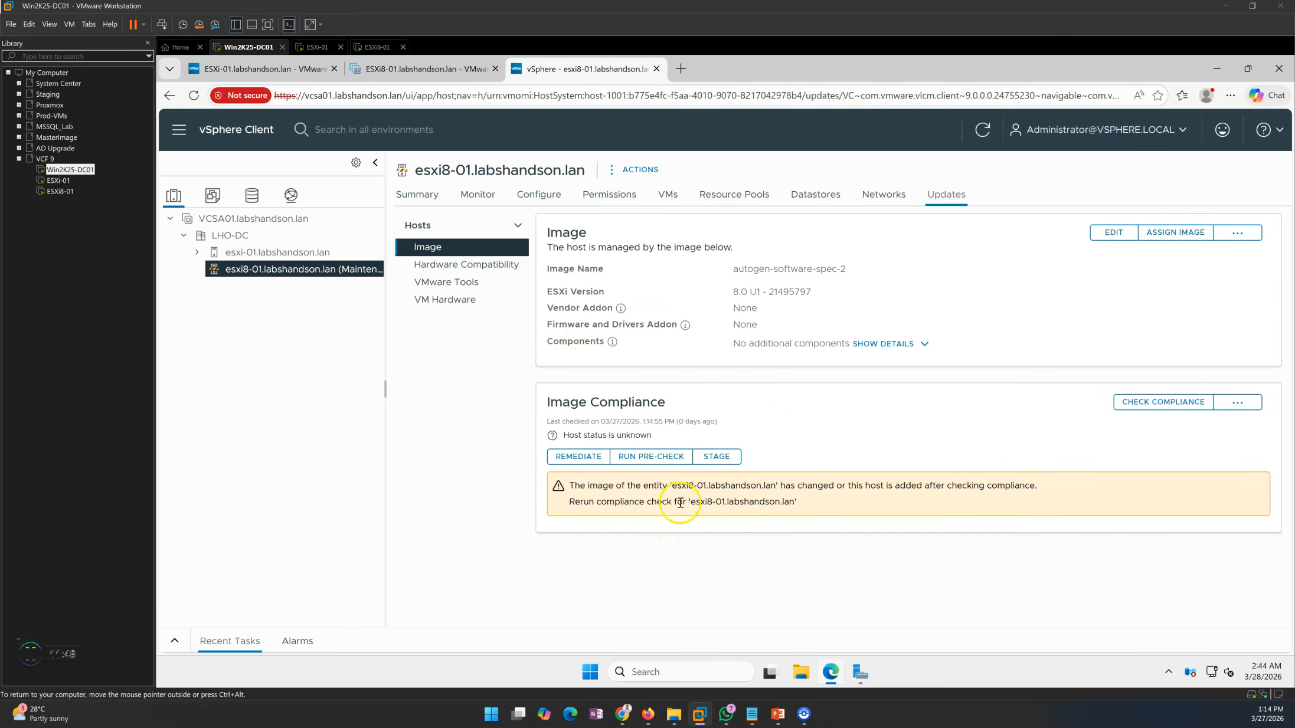
{"action": "left_click", "coordinate": [331, 253]}
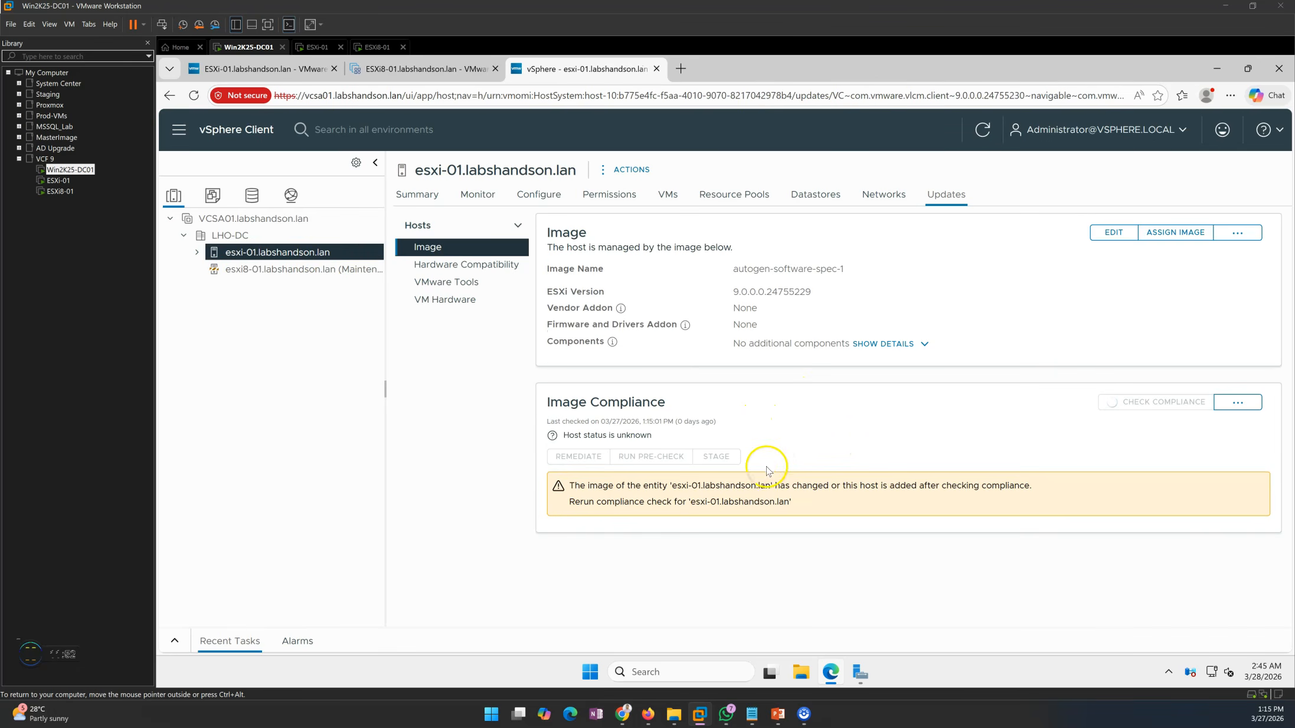
{"action": "left_click_drag", "start_coordinate": [546, 403], "coordinate": [665, 405]}
Run an image compliance check on host esxi8-01.labshandson.lan and check the ESXi version of its assigned image
{"action": "left_click", "coordinate": [270, 270]}
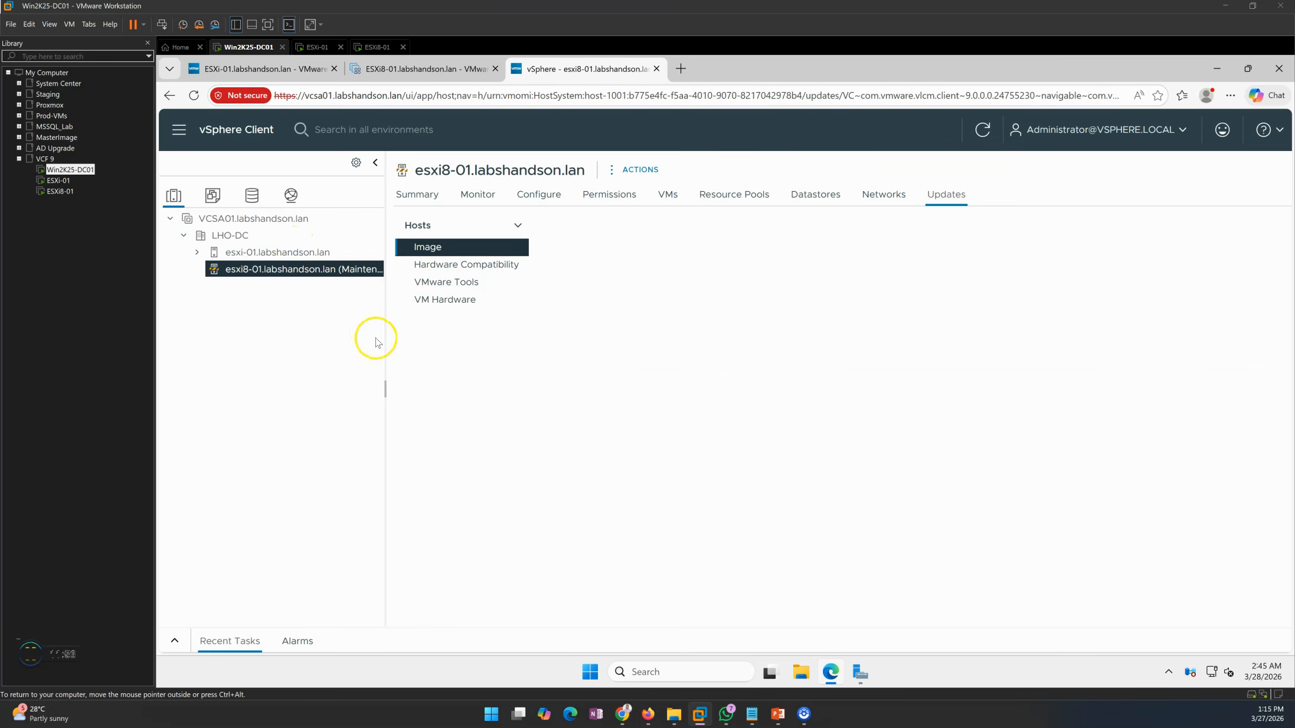
{"action": "left_click", "coordinate": [1146, 403]}
{"action": "left_click_drag", "start_coordinate": [733, 292], "coordinate": [842, 294]}
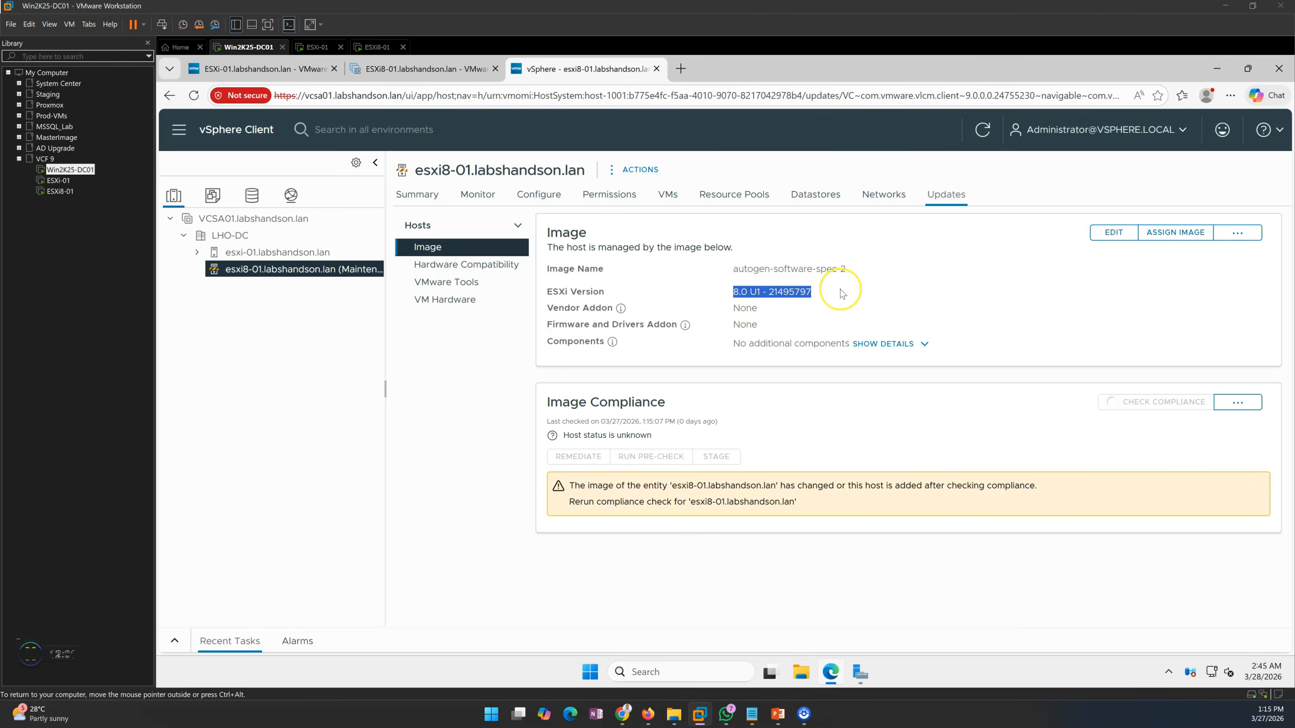
{"action": "left_click", "coordinate": [969, 444]}
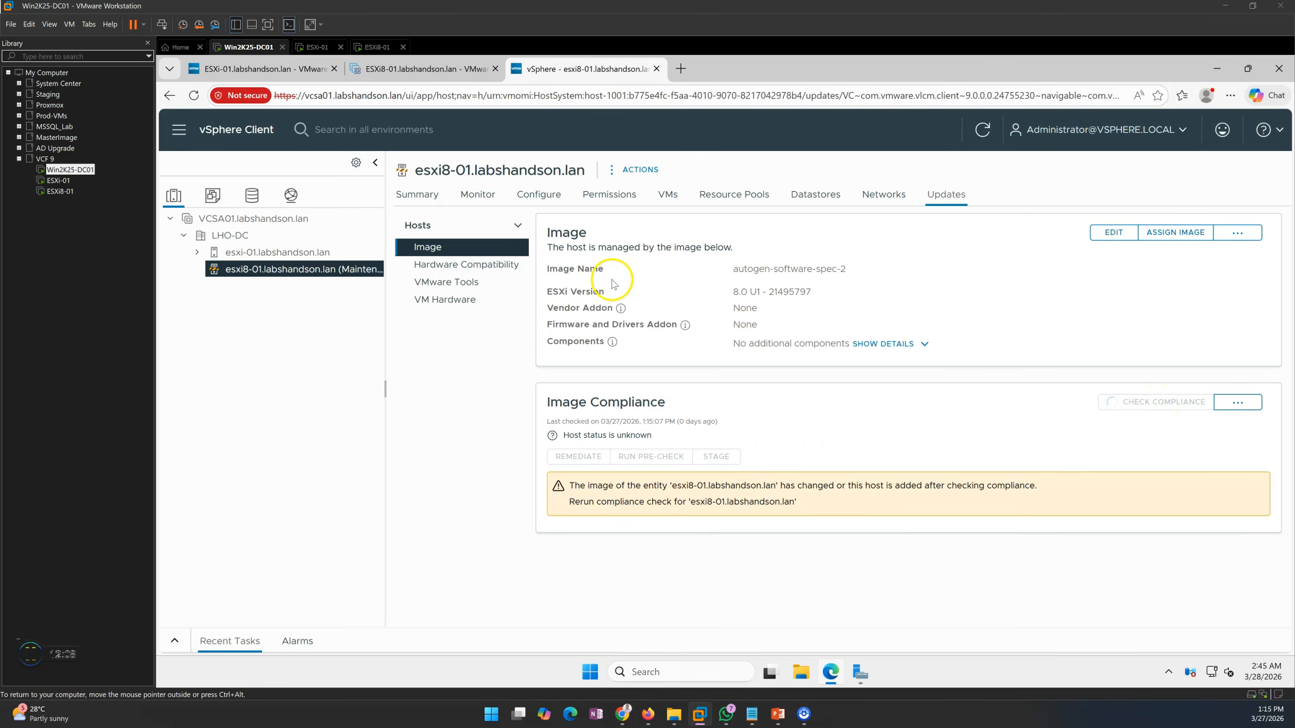
{"action": "left_click_drag", "start_coordinate": [732, 291], "coordinate": [840, 296]}
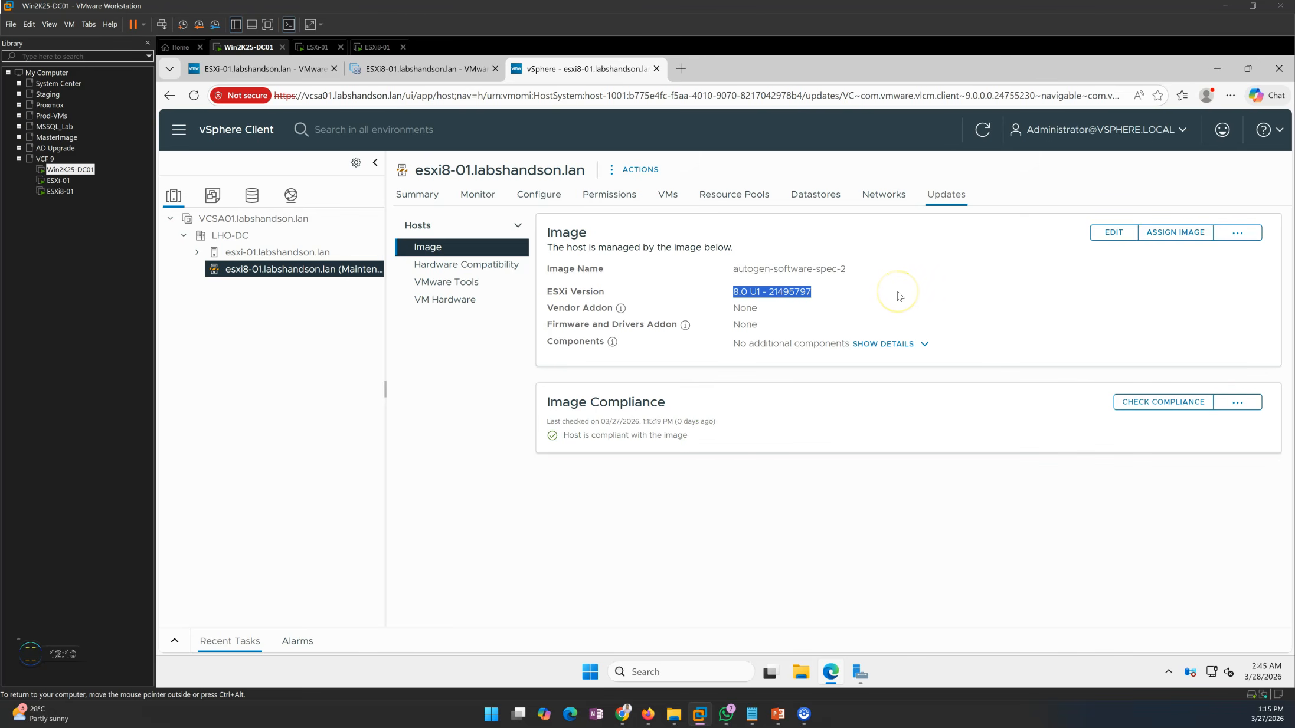
Examine the compliance result of host esxi8-01.labshandson.lan against the ESXi version of its current image
{"action": "left_click", "coordinate": [644, 500]}
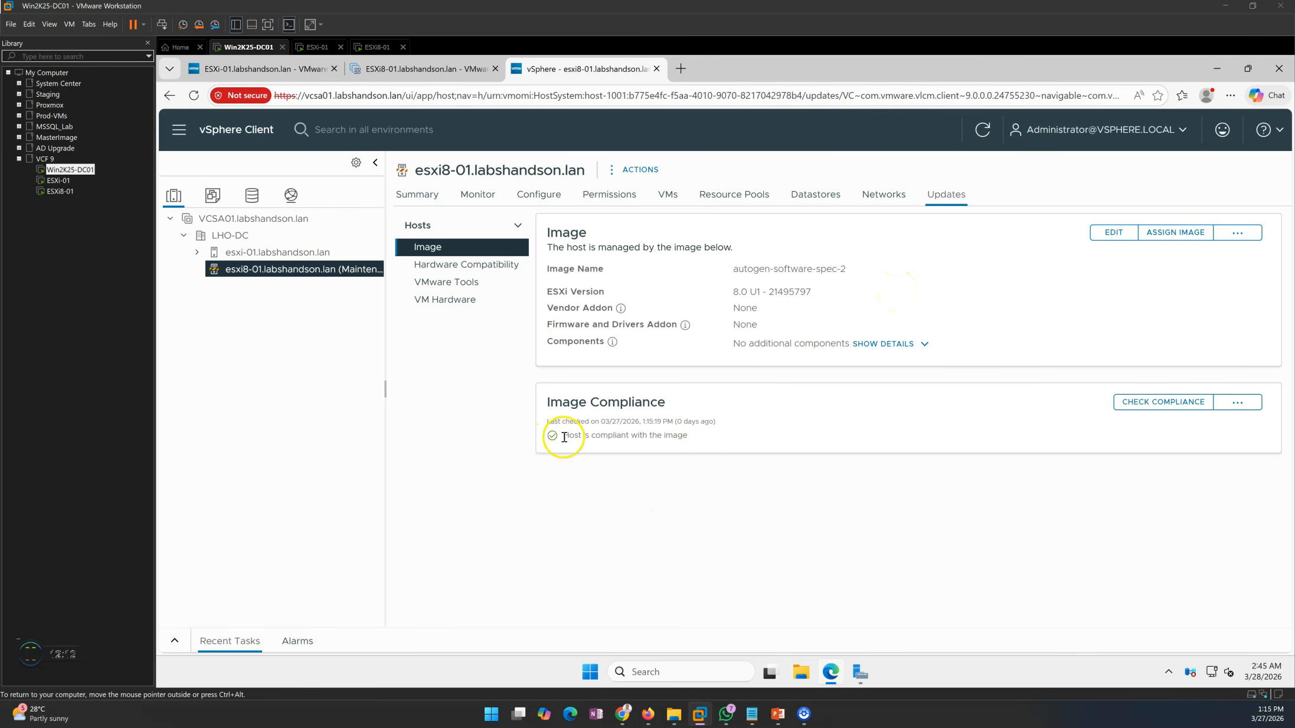
{"action": "left_click_drag", "start_coordinate": [564, 438], "coordinate": [680, 439]}
{"action": "left_click", "coordinate": [705, 485]}
{"action": "left_click_drag", "start_coordinate": [563, 438], "coordinate": [688, 437]}
{"action": "left_click_drag", "start_coordinate": [718, 292], "coordinate": [845, 289]}
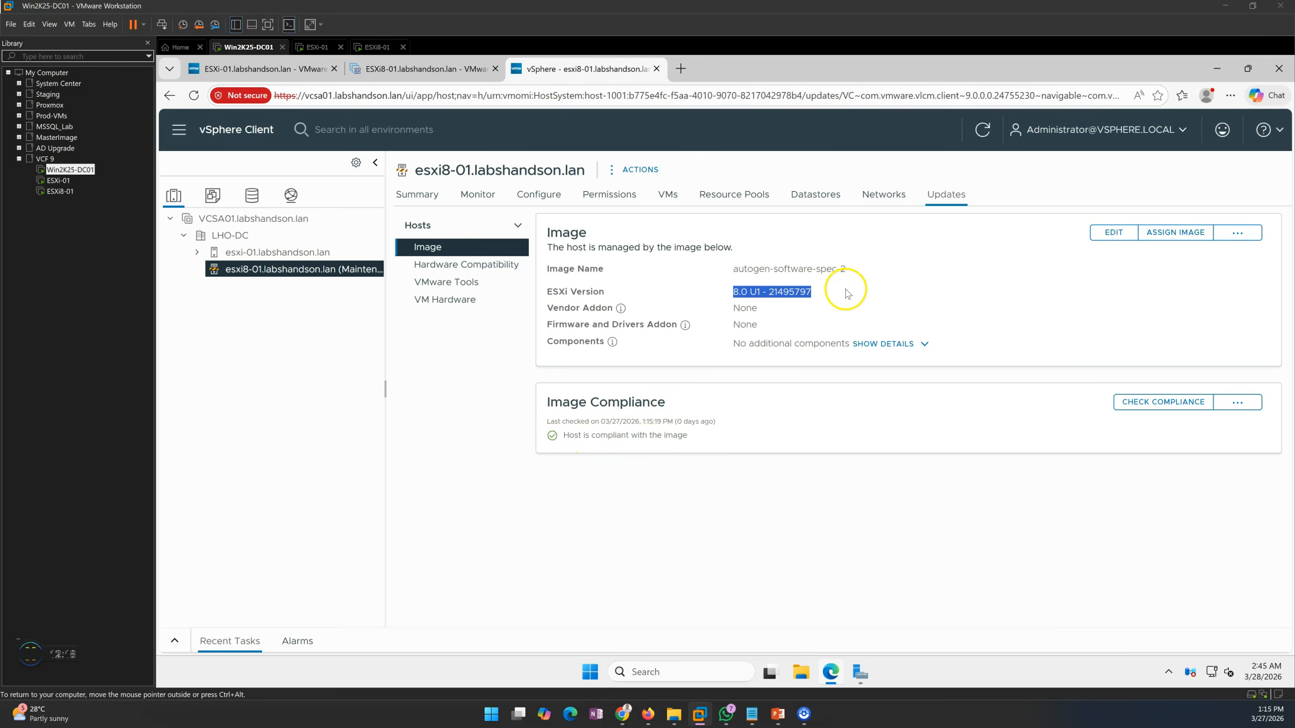
{"action": "left_click", "coordinate": [810, 288]}
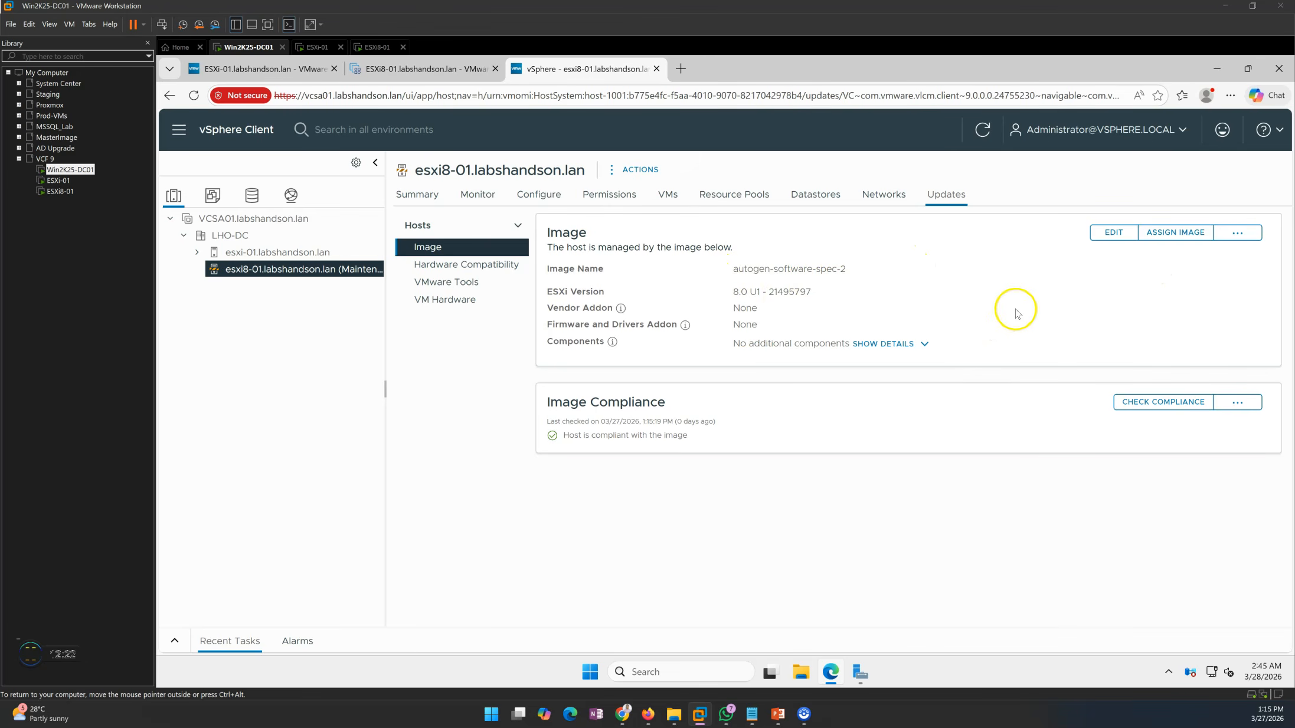
Select the image autogen-software-spec-1 with ESXi 9.0.0.0.24755229 for assignment to host esxi8-01.labshandson.lan and continue to the review
{"action": "left_click", "coordinate": [1175, 236]}
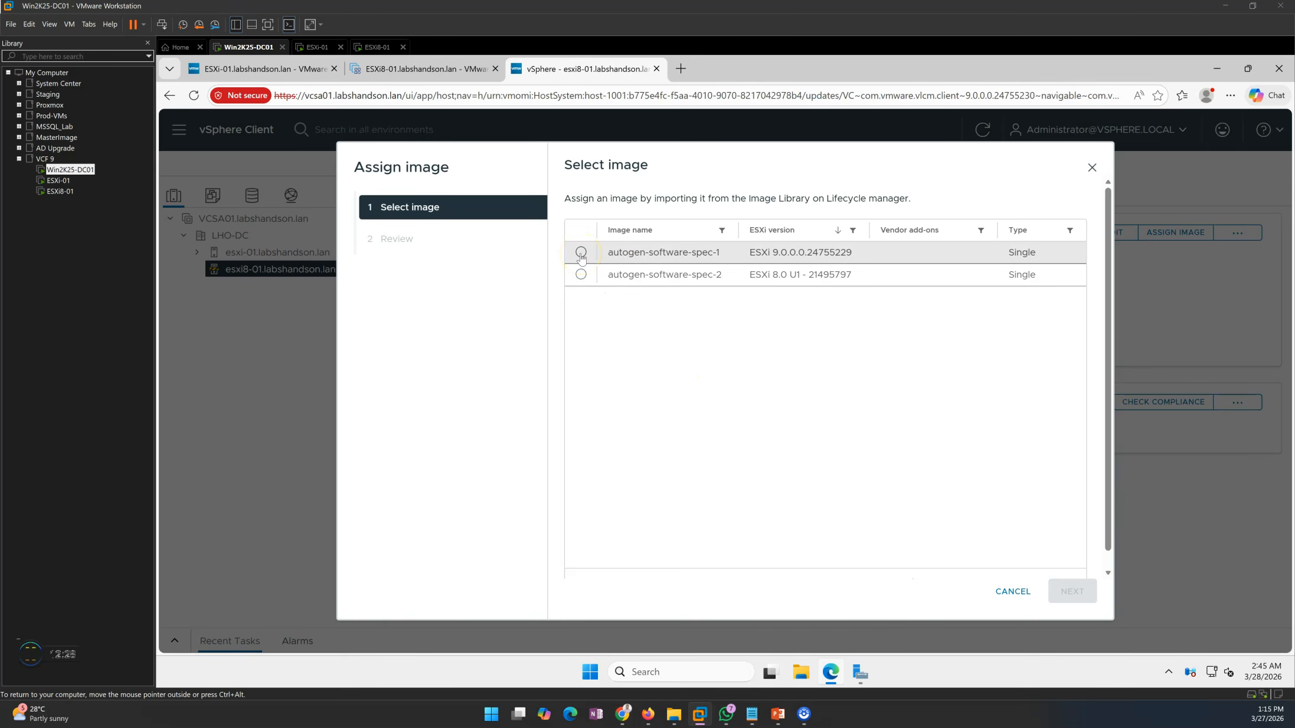
{"action": "left_click_drag", "start_coordinate": [755, 252], "coordinate": [873, 293]}
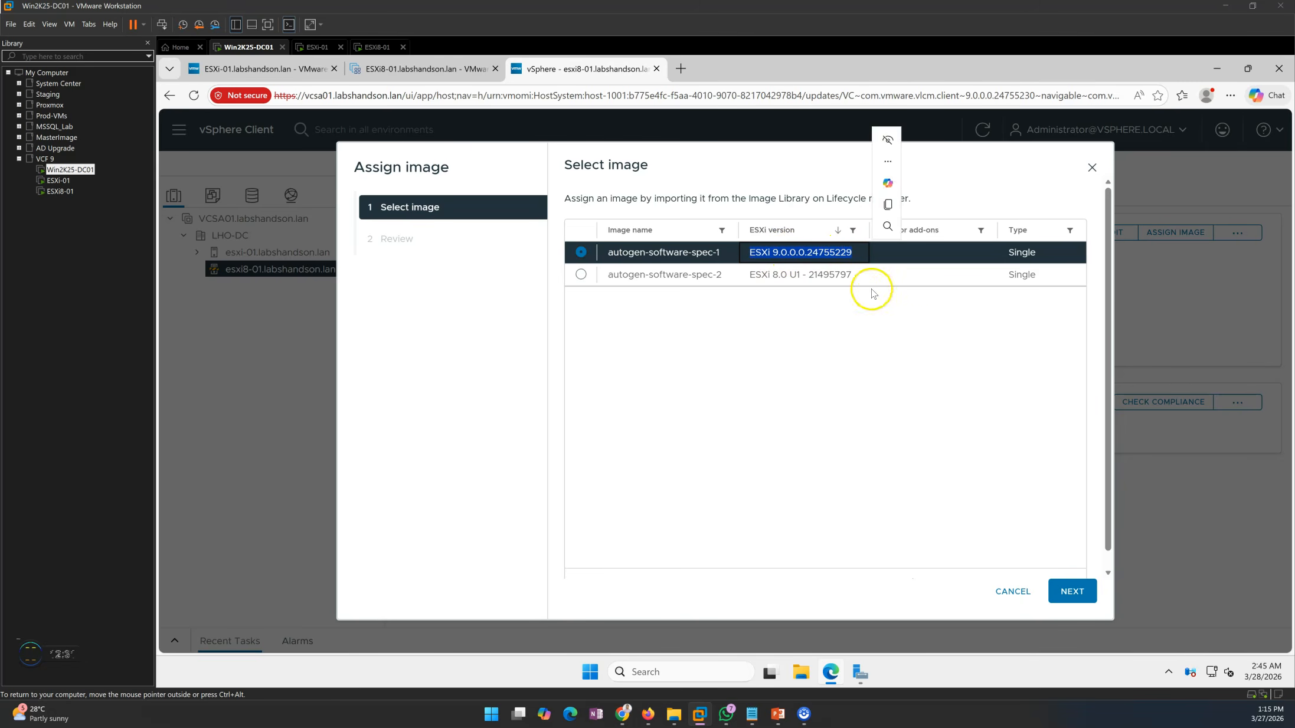
{"action": "left_click", "coordinate": [1073, 590]}
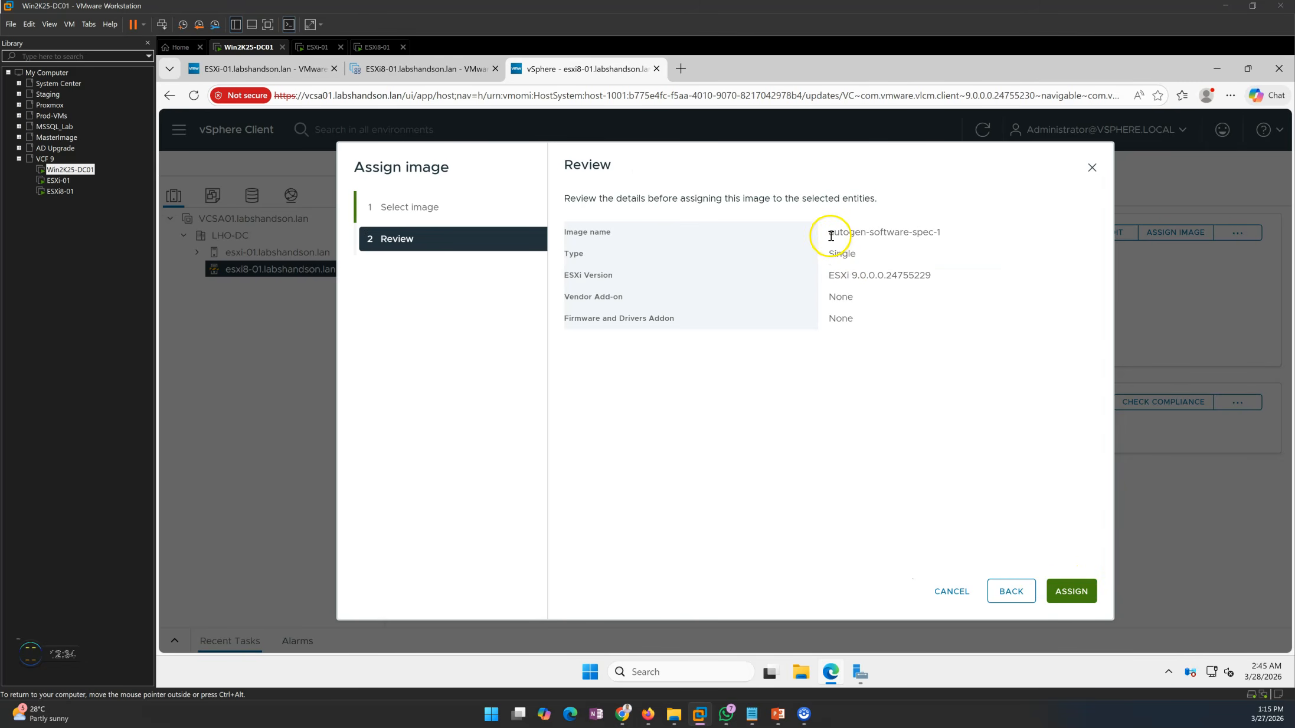
Review the image name, ESXi version and add-ons, then assign the selected image to host esxi8-01.labshandson.lan
{"action": "left_click_drag", "start_coordinate": [834, 233], "coordinate": [943, 238]}
{"action": "left_click", "coordinate": [902, 280]}
{"action": "left_click_drag", "start_coordinate": [840, 253], "coordinate": [931, 278]}
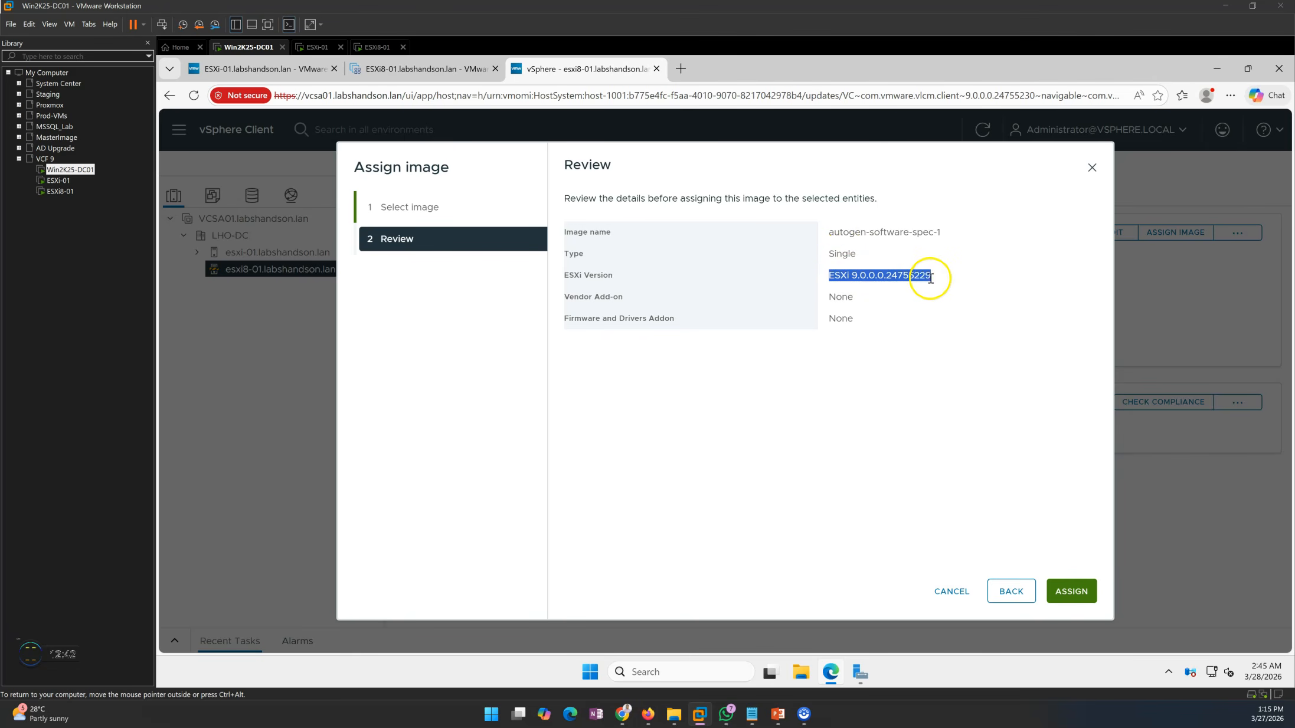
{"action": "left_click", "coordinate": [936, 283]}
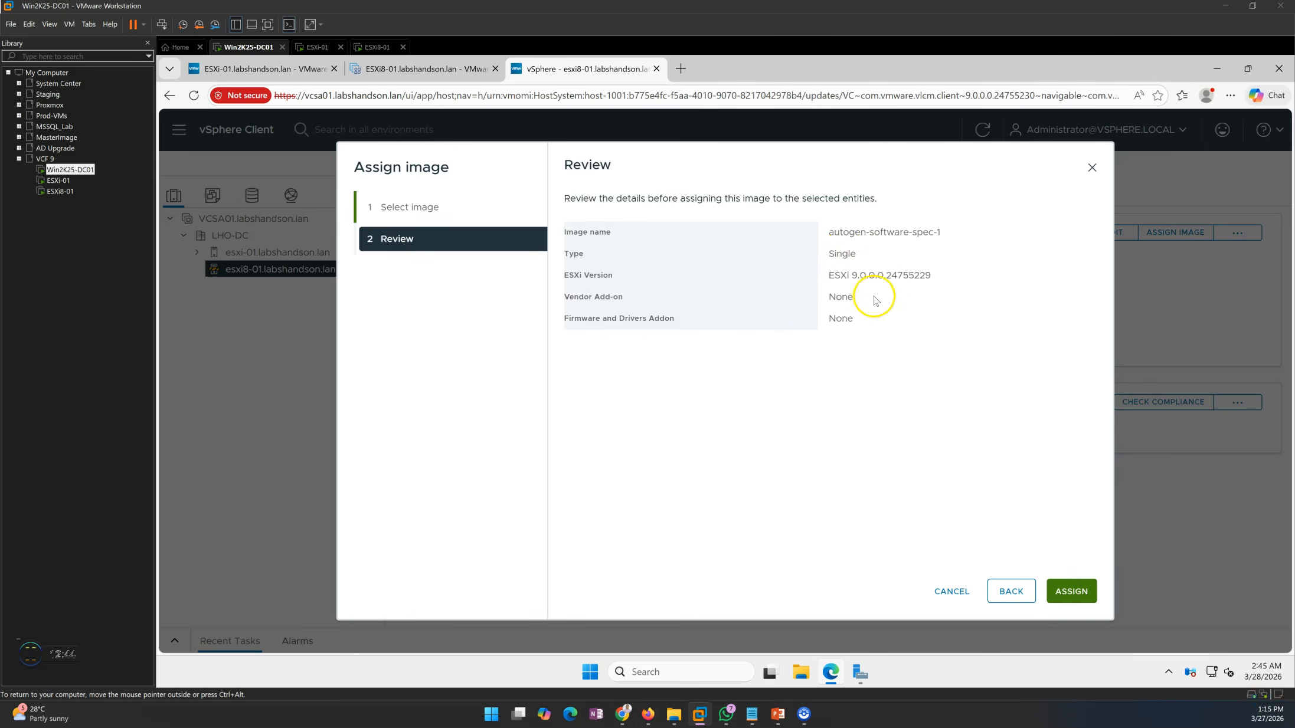
{"action": "left_click_drag", "start_coordinate": [828, 296], "coordinate": [861, 315]}
{"action": "left_click", "coordinate": [898, 390]}
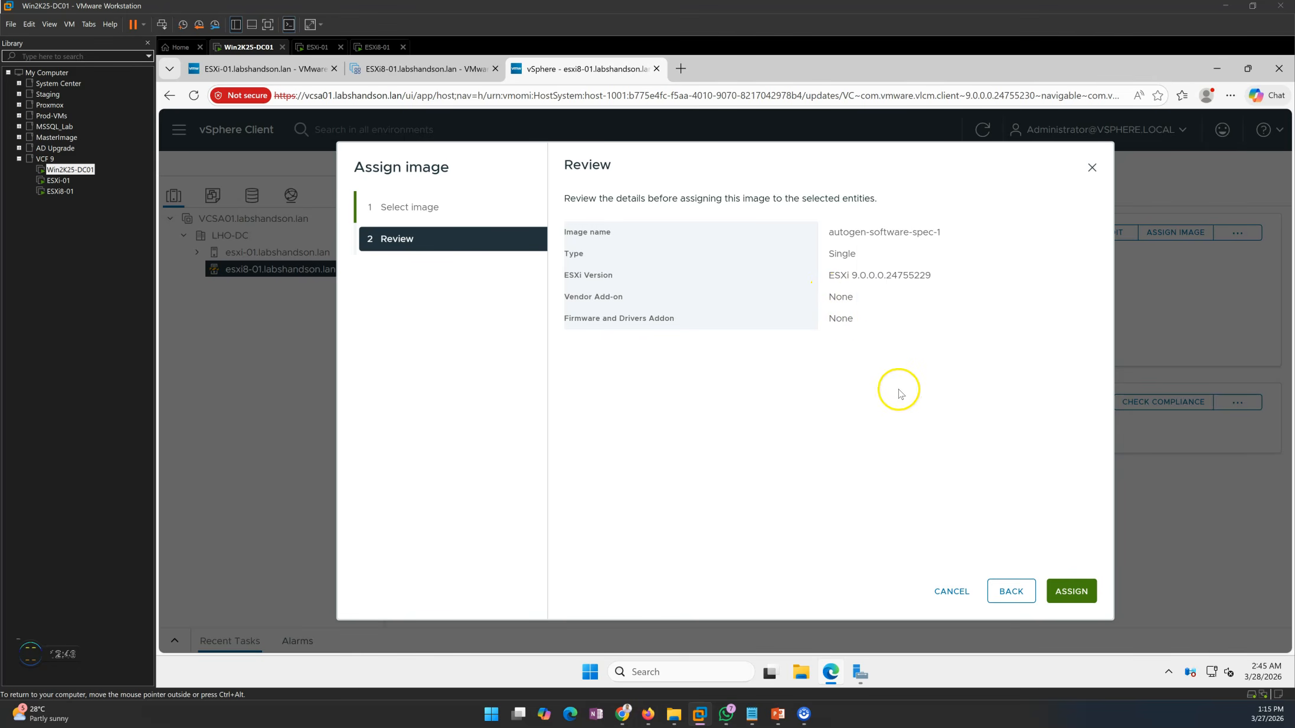
{"action": "left_click", "coordinate": [1072, 592]}
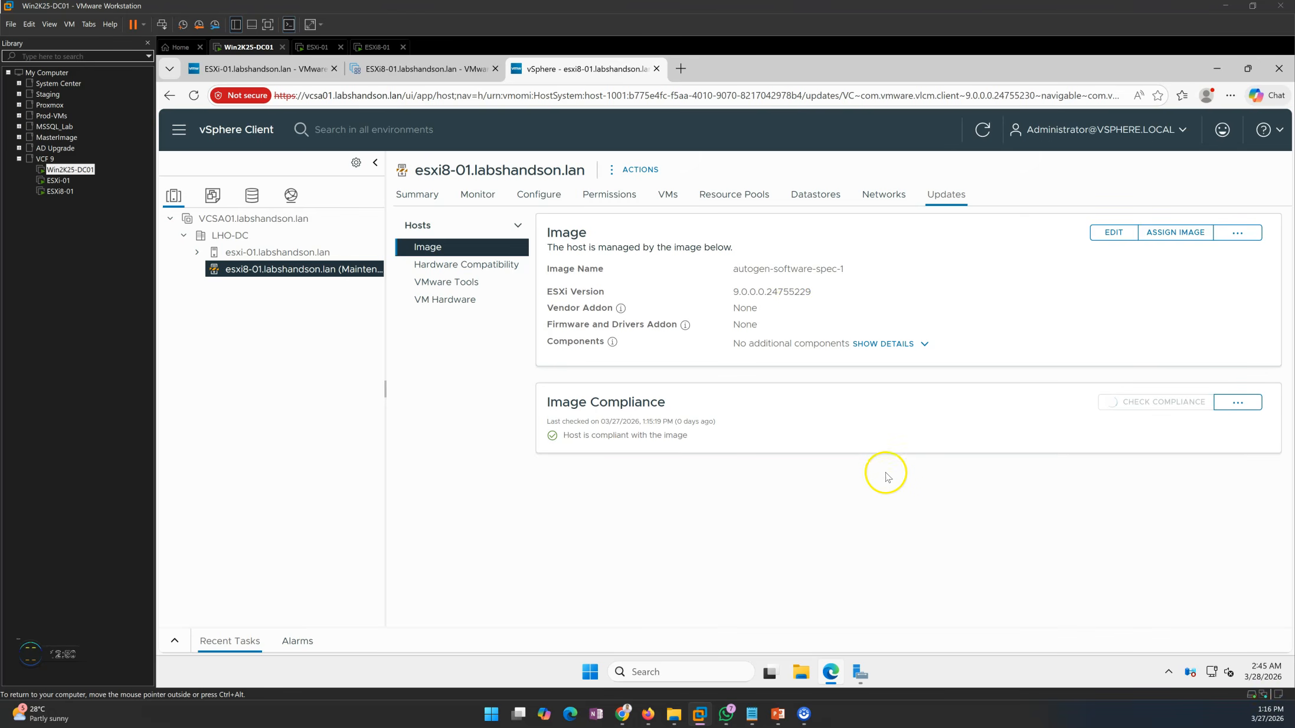
Verify the image name and ESXi version assigned to host esxi8-01.labshandson.lan
{"action": "left_click_drag", "start_coordinate": [727, 270], "coordinate": [848, 273]}
{"action": "left_click", "coordinate": [829, 286]}
{"action": "left_click_drag", "start_coordinate": [738, 291], "coordinate": [842, 295]}
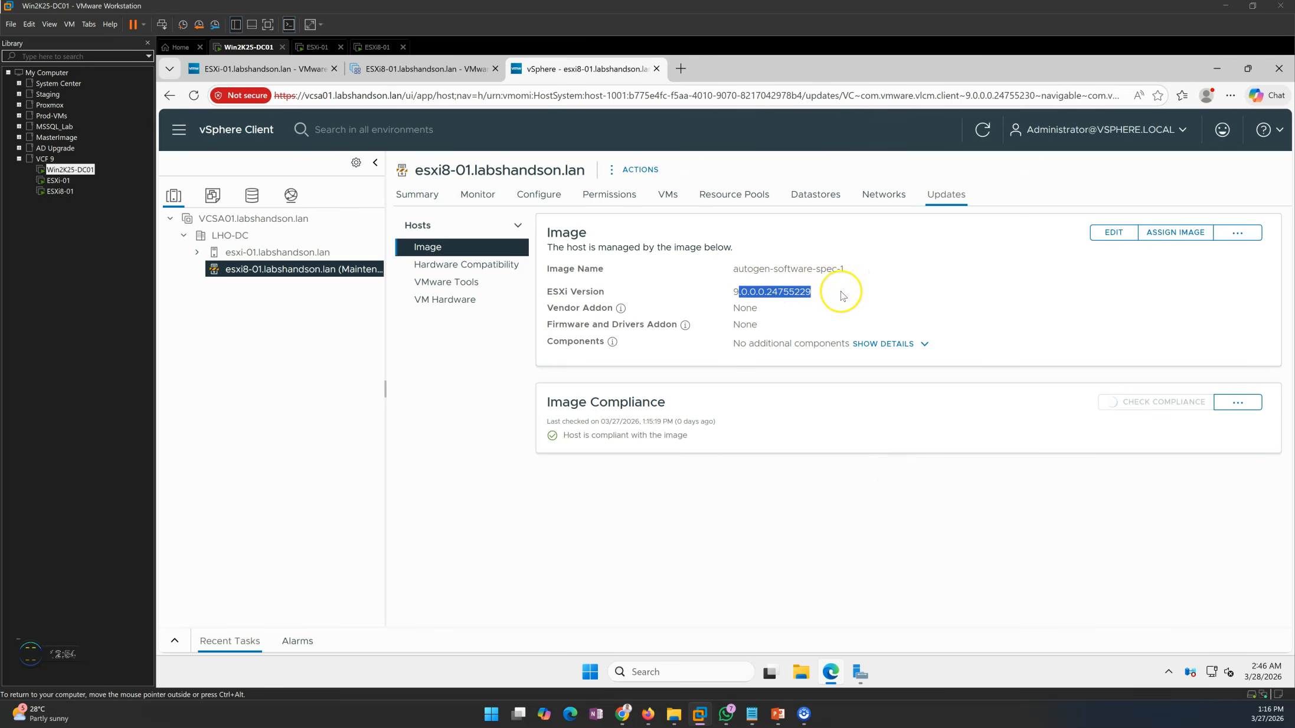
{"action": "left_click", "coordinate": [887, 504]}
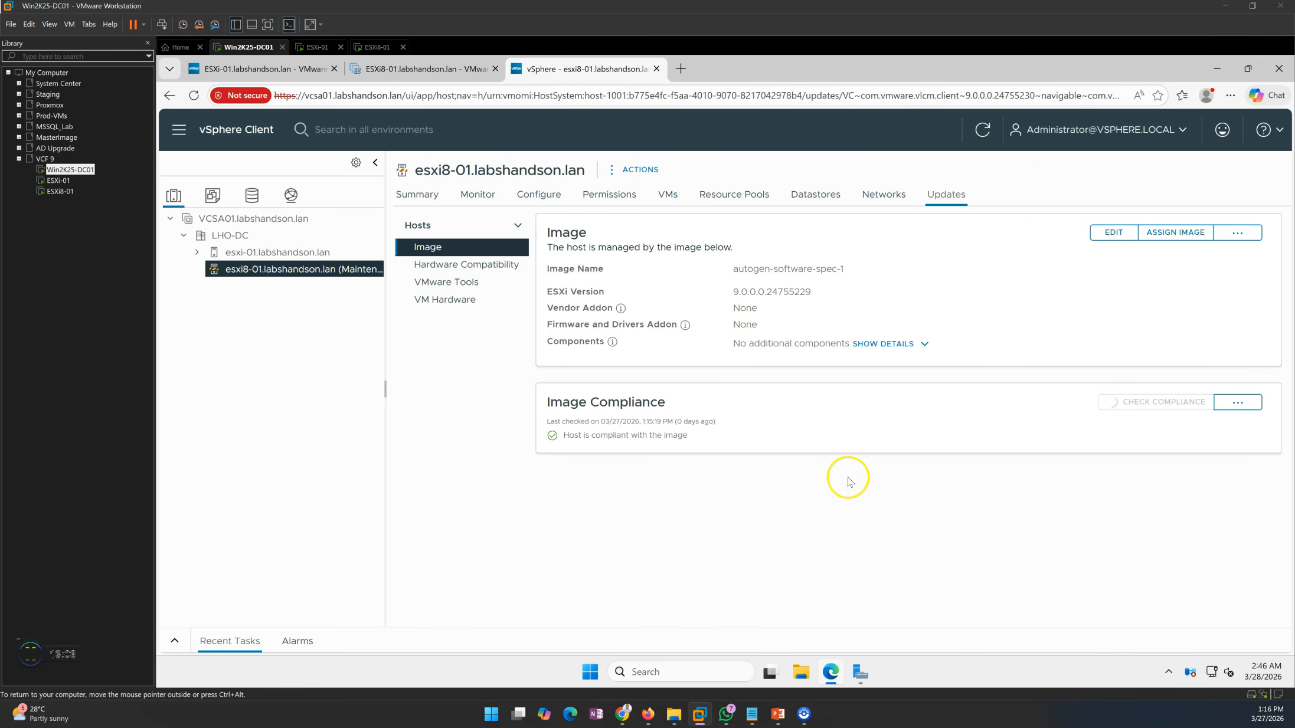
Consult the remediation and post-upgrade verification steps in the PowerPoint slide show, then return to the vSphere Client
{"action": "mouse_move", "coordinate": [778, 714]}
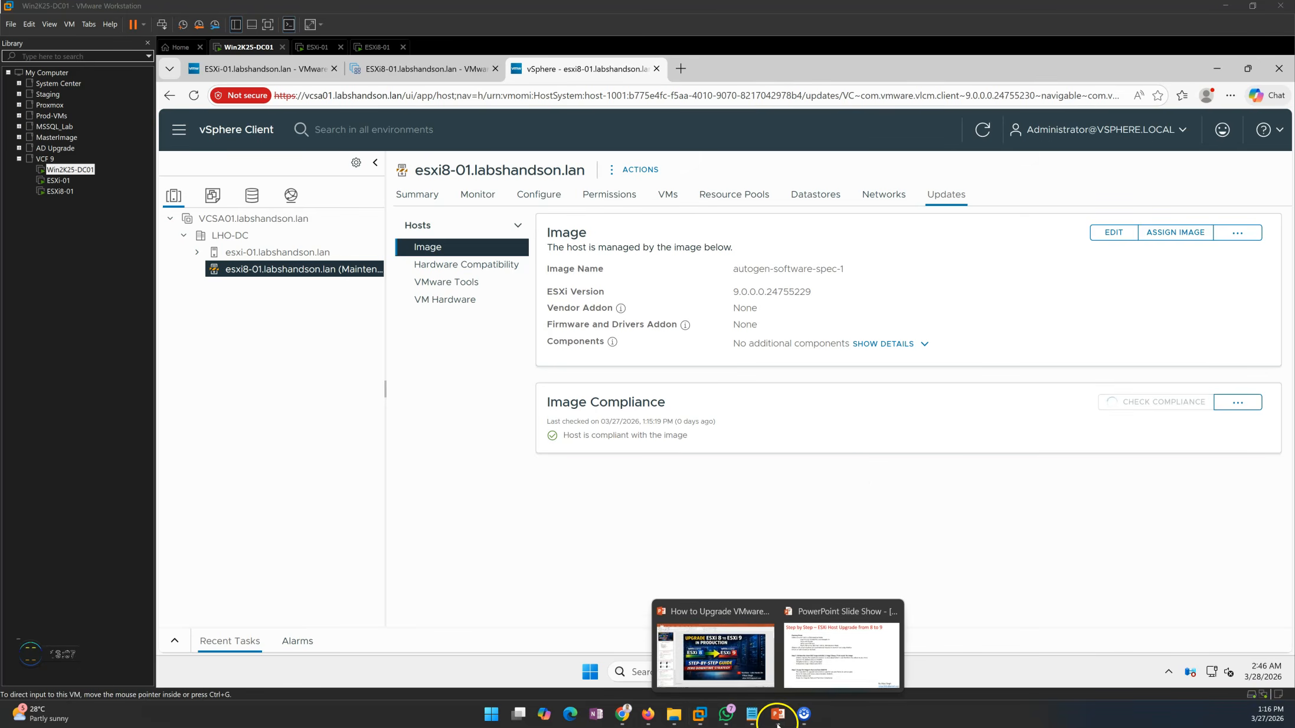
{"action": "left_click", "coordinate": [832, 644]}
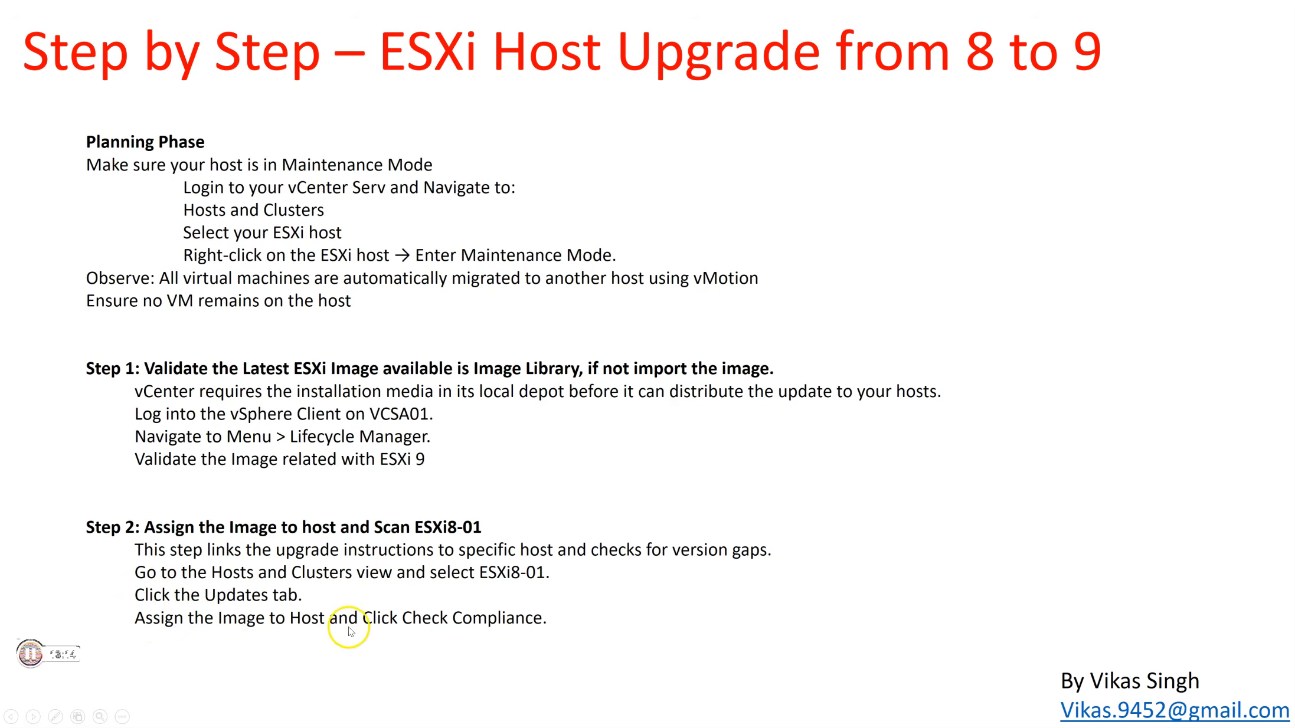
{"action": "left_click", "coordinate": [574, 463]}
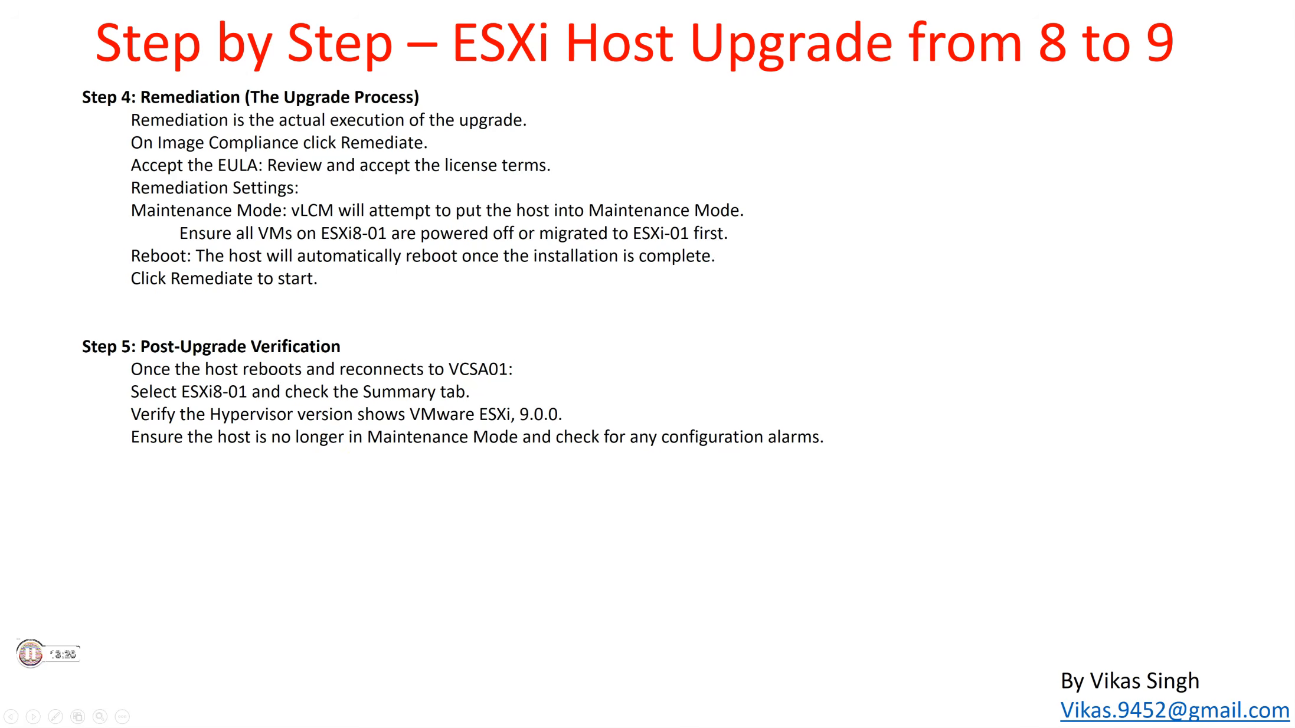
{"action": "key", "text": "alt+Tab"}
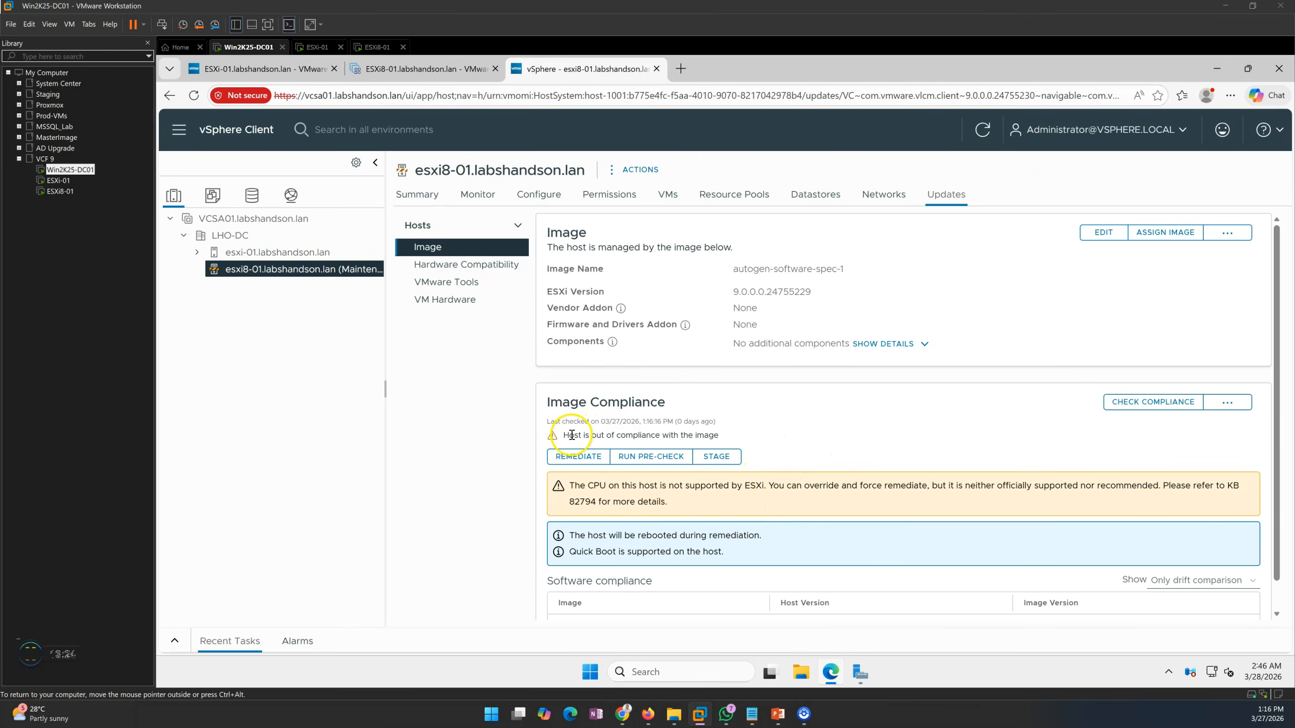
Examine the compliance status of host esxi8-01.labshandson.lan and compare its host and image versions under software compliance
{"action": "left_click_drag", "start_coordinate": [571, 435], "coordinate": [719, 435]}
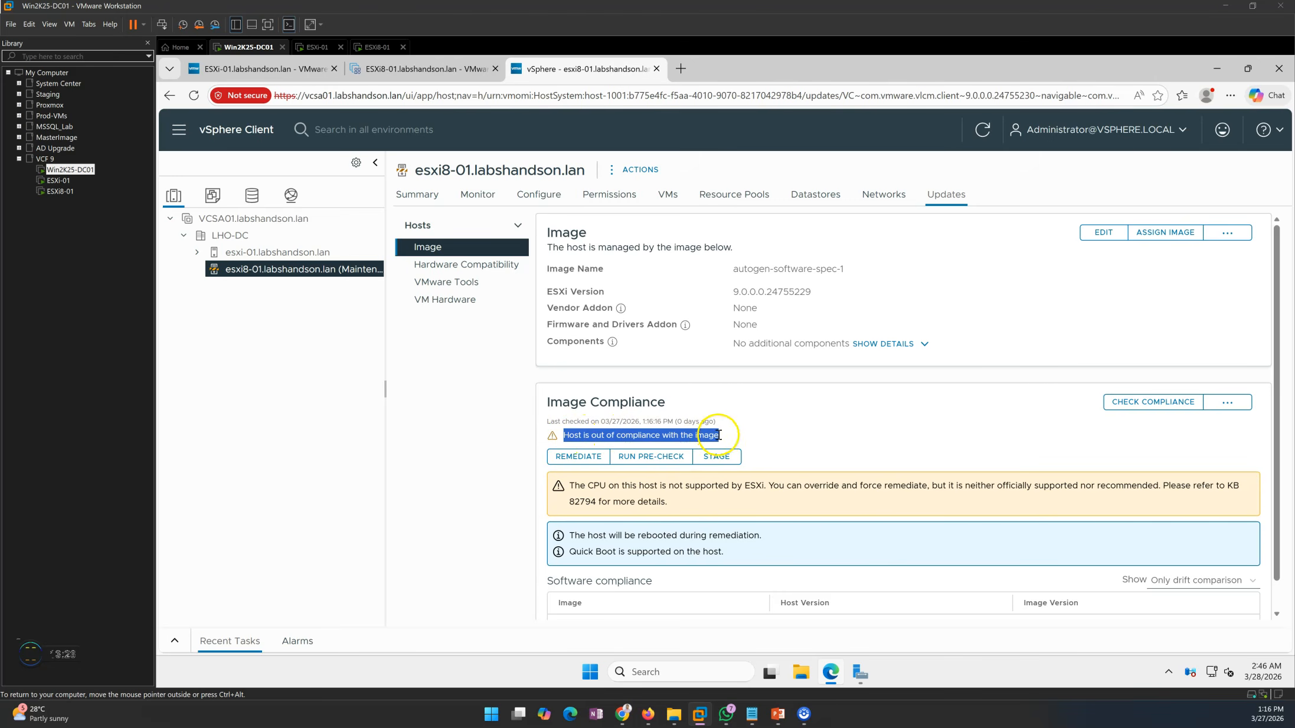
{"action": "scroll", "coordinate": [746, 547], "scroll_direction": "down", "scroll_amount": 1}
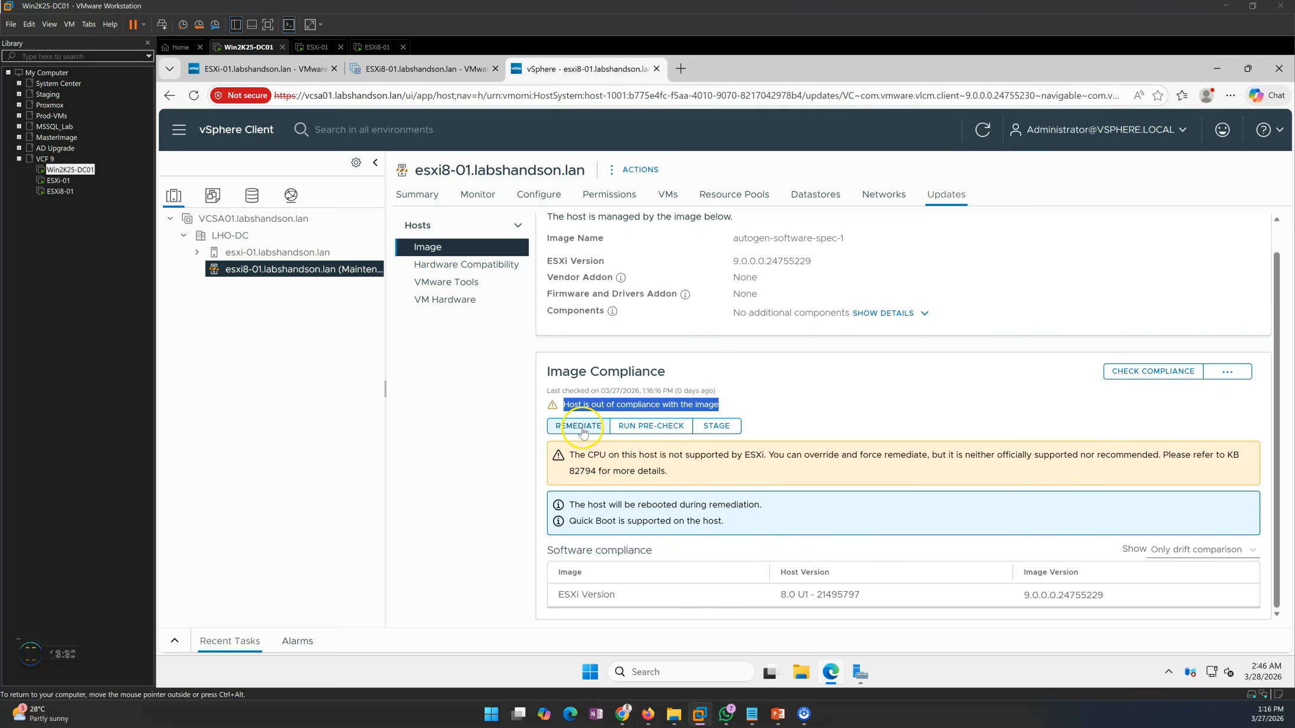
{"action": "left_click_drag", "start_coordinate": [563, 550], "coordinate": [687, 567]}
{"action": "left_click_drag", "start_coordinate": [563, 598], "coordinate": [654, 601]}
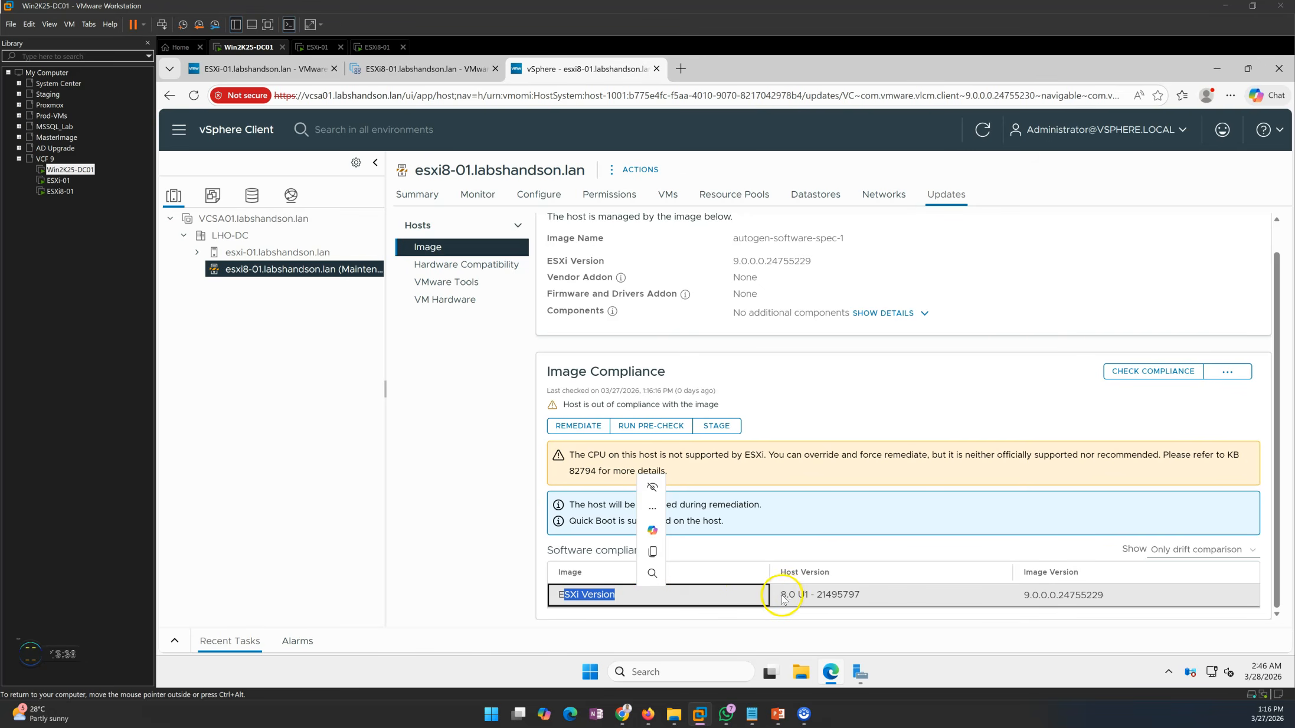
{"action": "left_click_drag", "start_coordinate": [782, 600], "coordinate": [876, 594]}
{"action": "left_click_drag", "start_coordinate": [1027, 596], "coordinate": [1123, 601]}
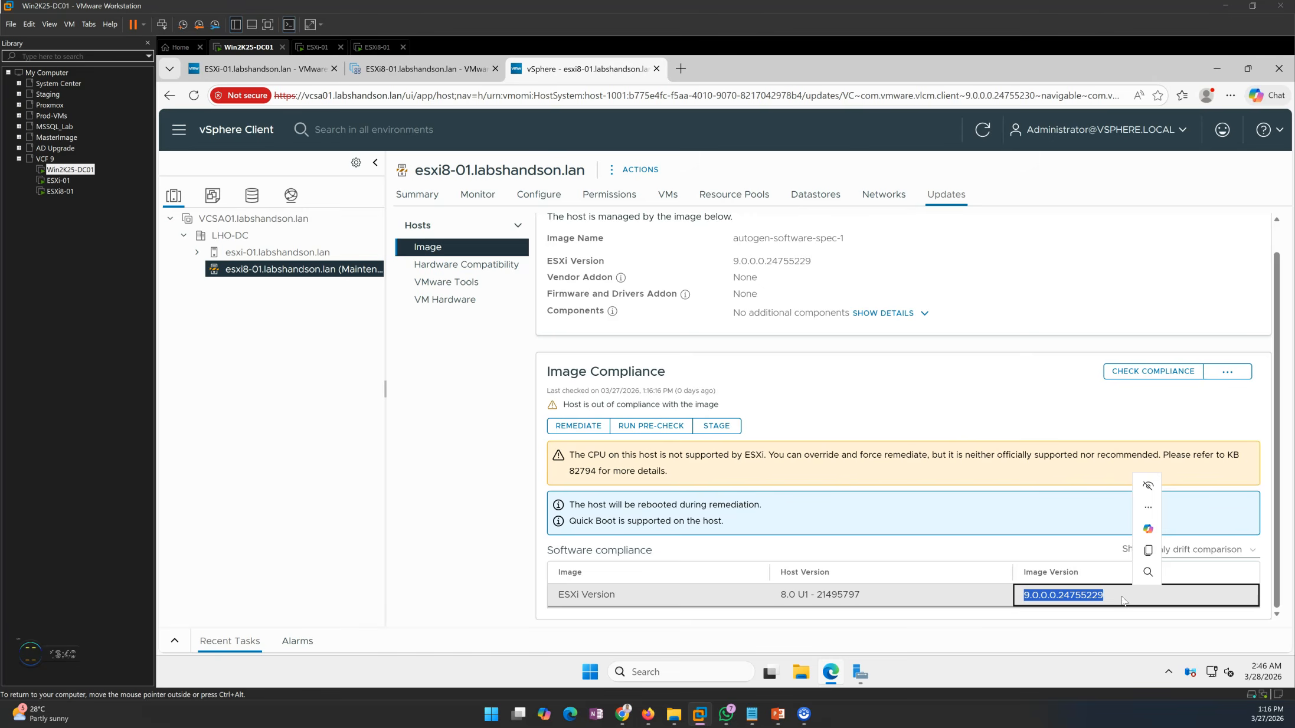
{"action": "left_click", "coordinate": [897, 403]}
Open the remediation impact review for host esxi8-01.labshandson.lan and read through the listed impacts
{"action": "left_click", "coordinate": [559, 428]}
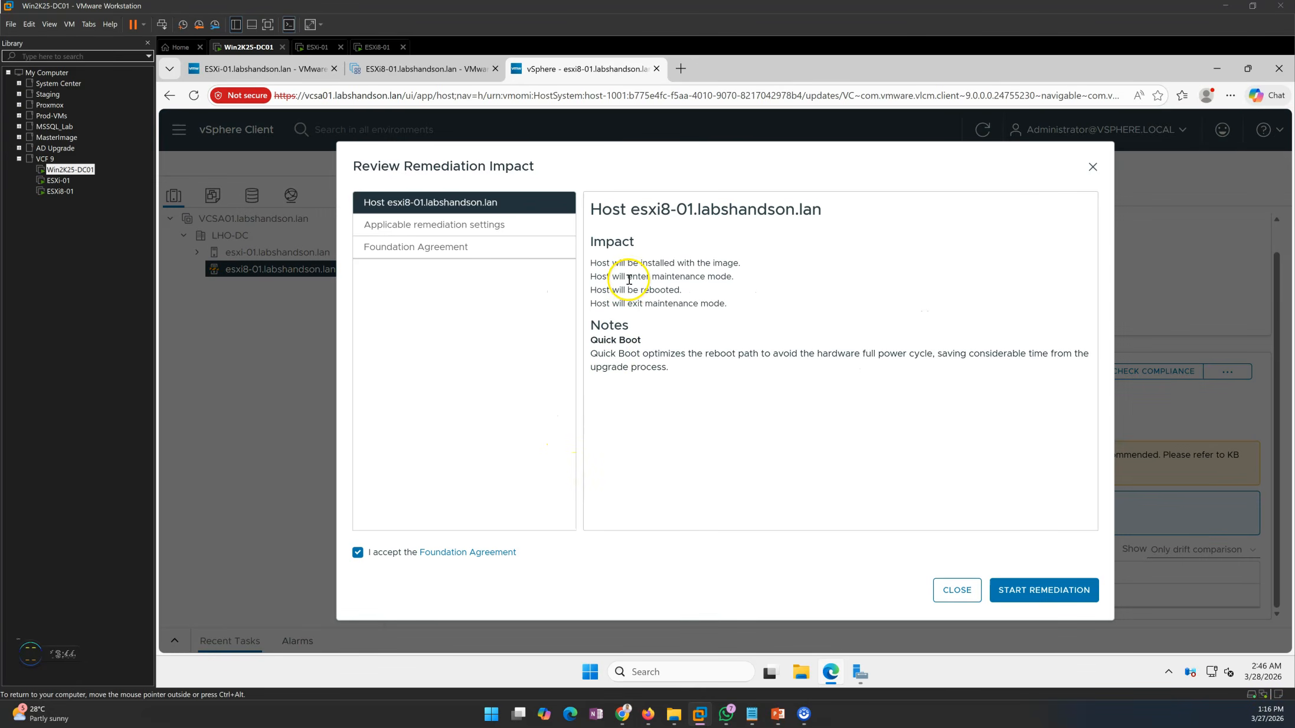
{"action": "left_click_drag", "start_coordinate": [593, 214], "coordinate": [816, 227]}
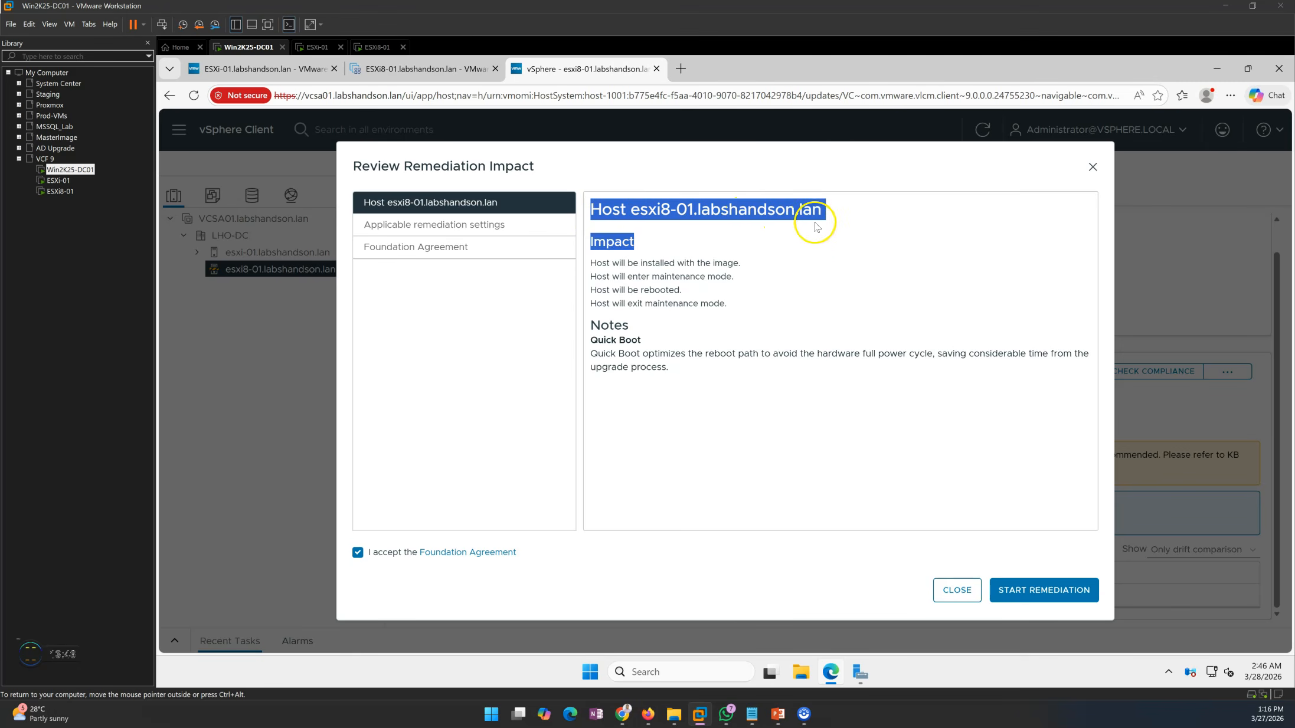
{"action": "left_click", "coordinate": [809, 236]}
{"action": "left_click_drag", "start_coordinate": [595, 263], "coordinate": [742, 264]}
{"action": "left_click", "coordinate": [622, 278]}
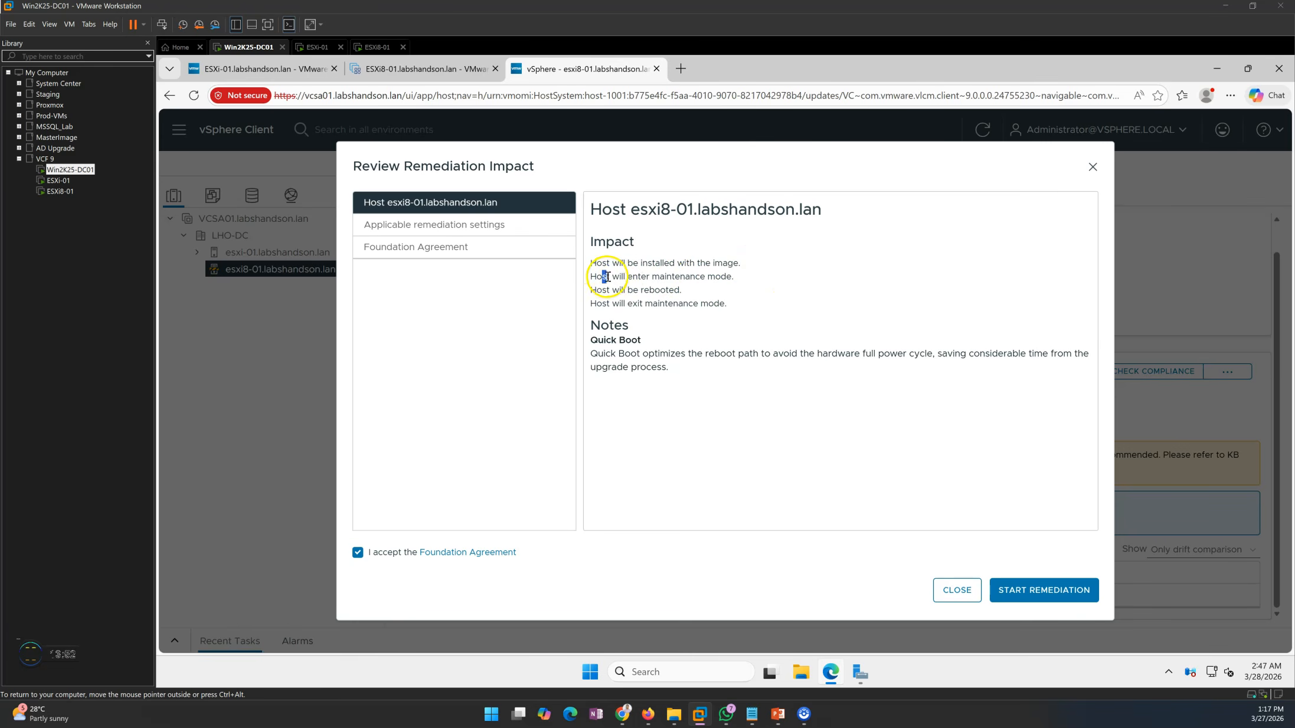
{"action": "left_click_drag", "start_coordinate": [606, 277], "coordinate": [736, 276]}
{"action": "left_click", "coordinate": [758, 285]}
{"action": "left_click_drag", "start_coordinate": [593, 291], "coordinate": [740, 287]}
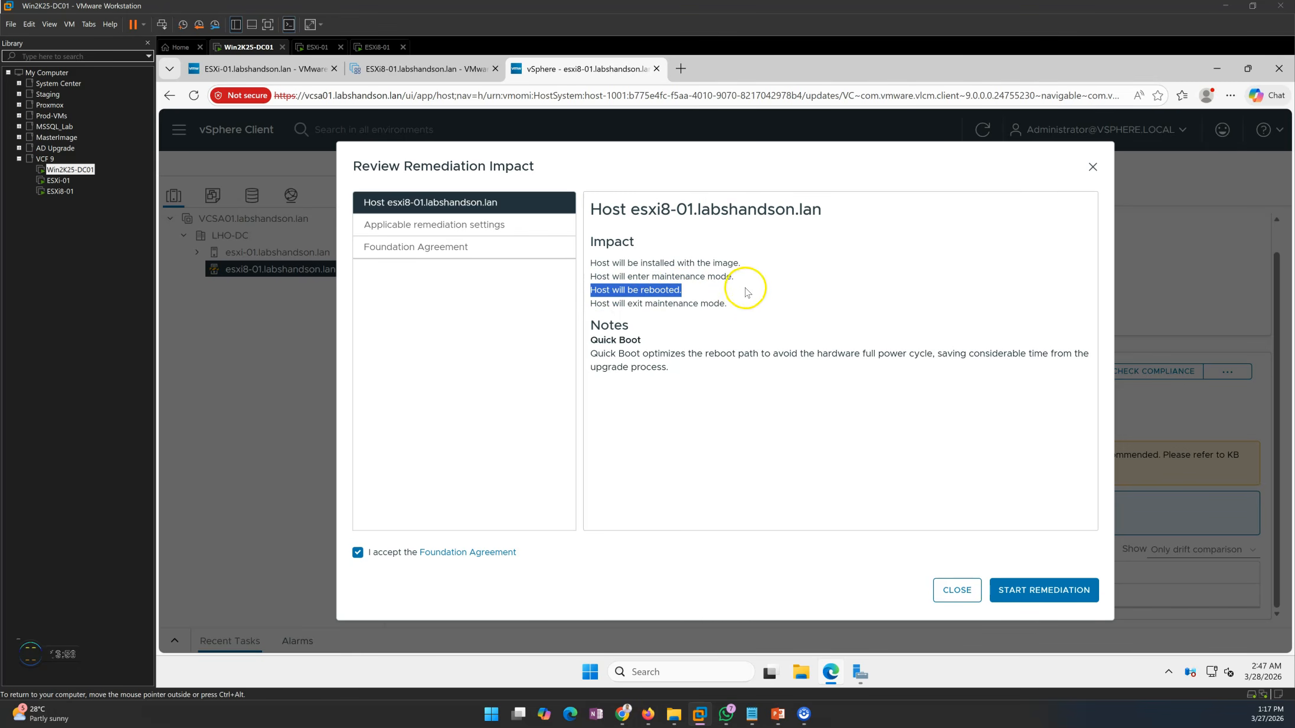
{"action": "left_click_drag", "start_coordinate": [592, 303], "coordinate": [755, 305]}
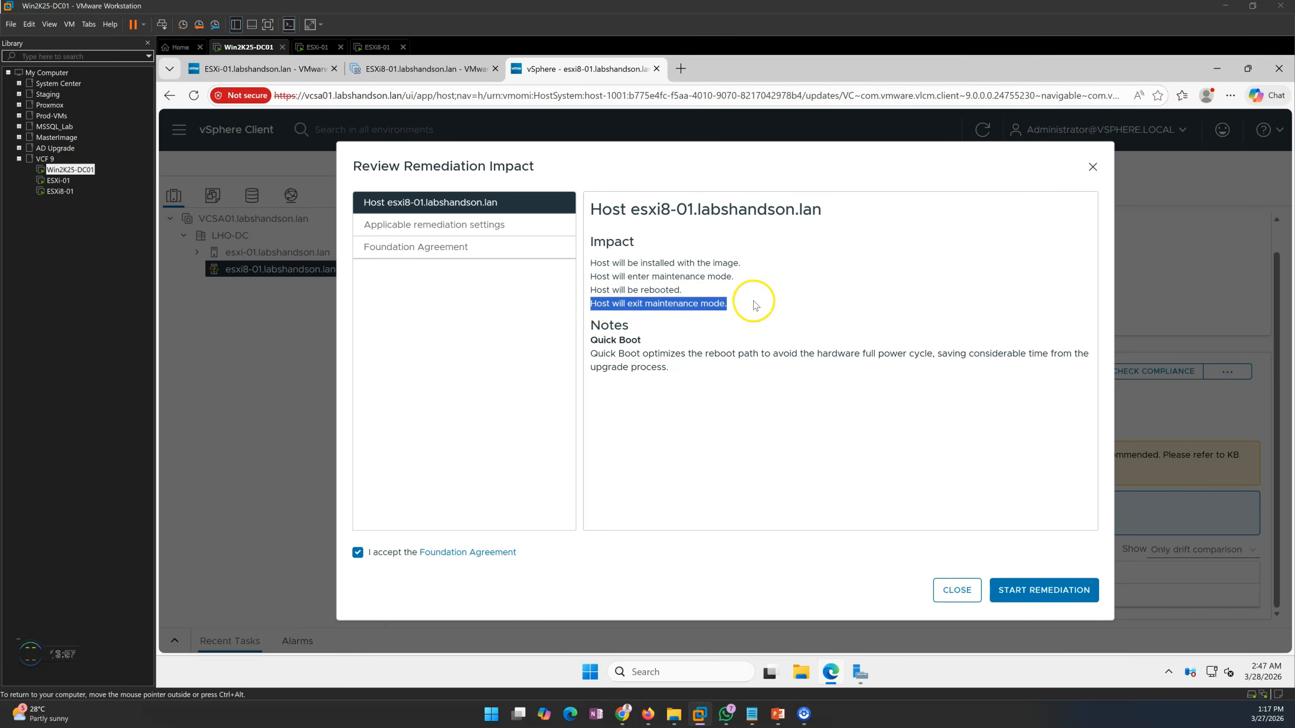
Read the Quick Boot note in the impact review and start remediation of host esxi8-01.labshandson.lan
{"action": "left_click", "coordinate": [767, 343]}
{"action": "left_click_drag", "start_coordinate": [591, 353], "coordinate": [709, 353]}
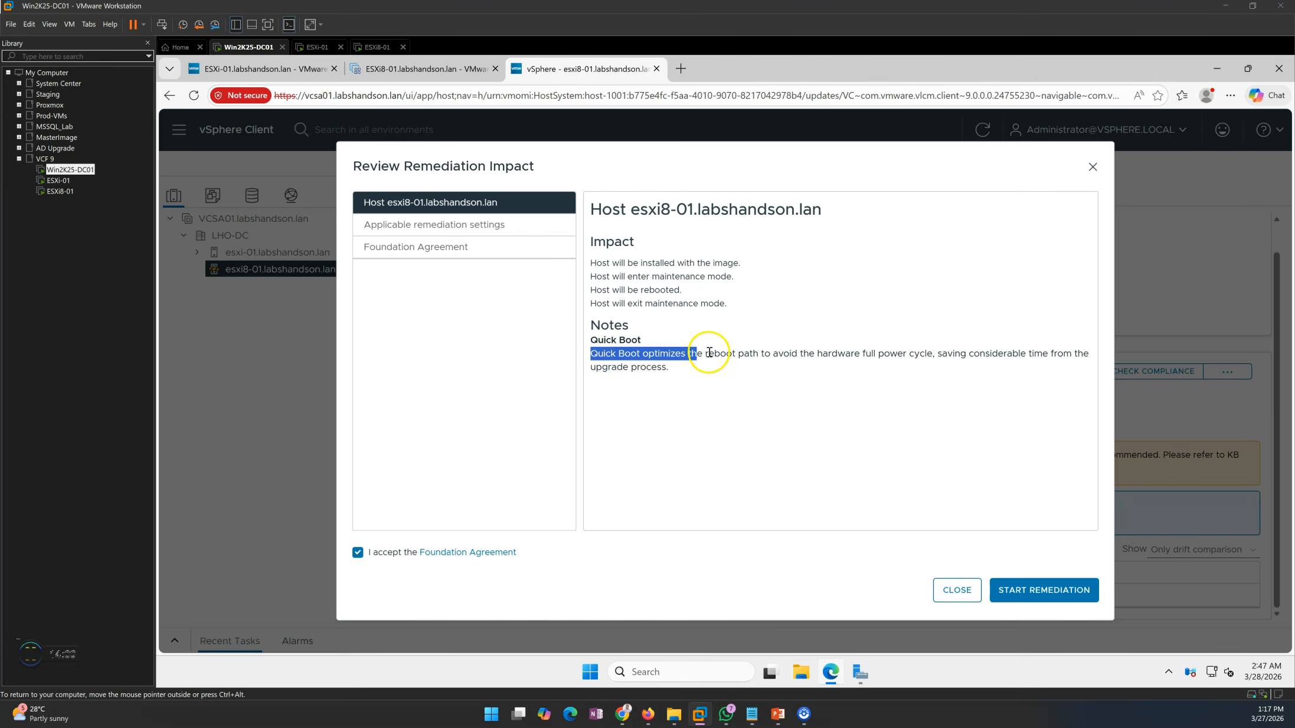
{"action": "left_click", "coordinate": [686, 408]}
{"action": "left_click_drag", "start_coordinate": [599, 358], "coordinate": [745, 372]}
{"action": "left_click", "coordinate": [772, 406]}
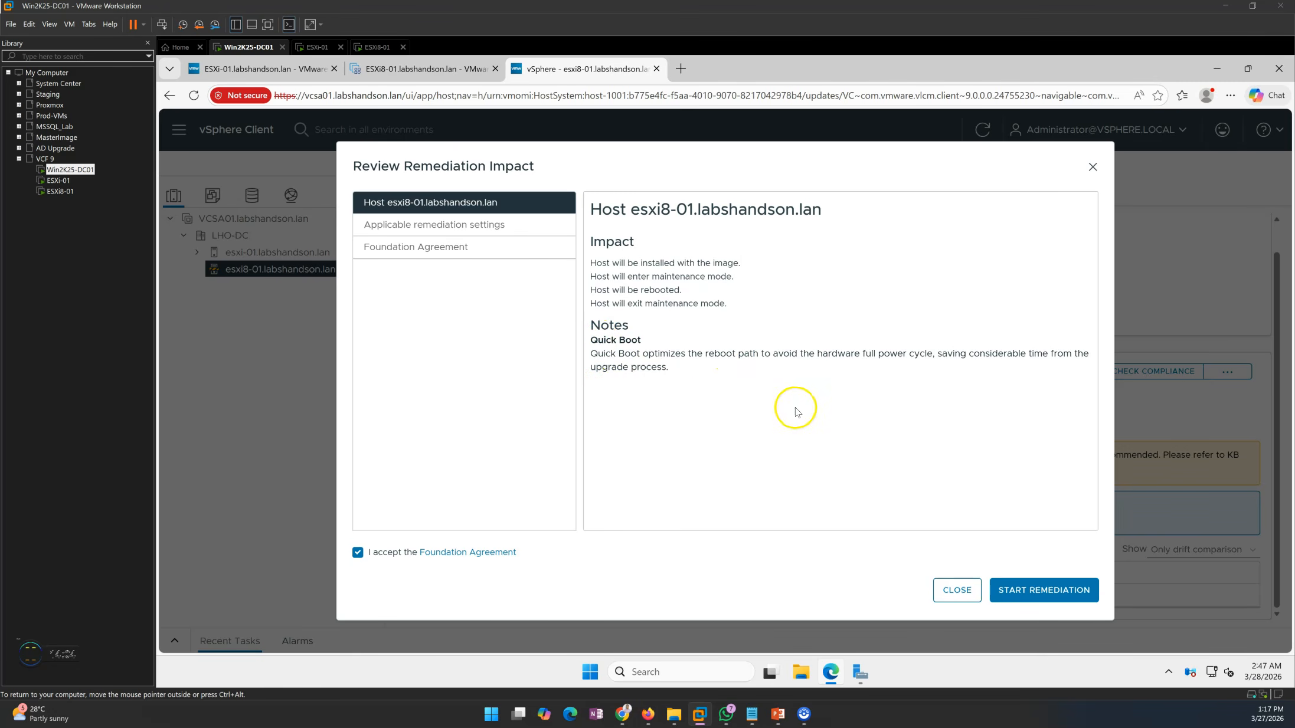
{"action": "left_click_drag", "start_coordinate": [791, 351], "coordinate": [887, 357]}
{"action": "left_click", "coordinate": [957, 445]}
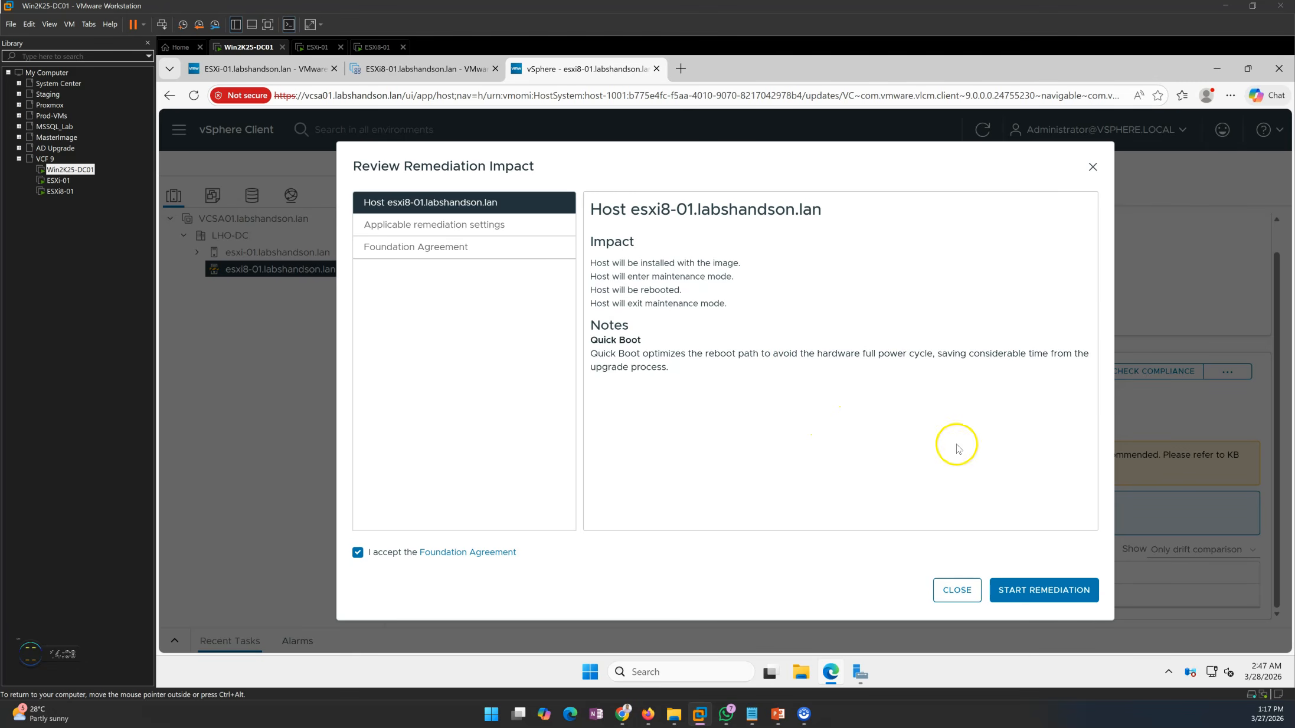
{"action": "left_click", "coordinate": [1037, 604]}
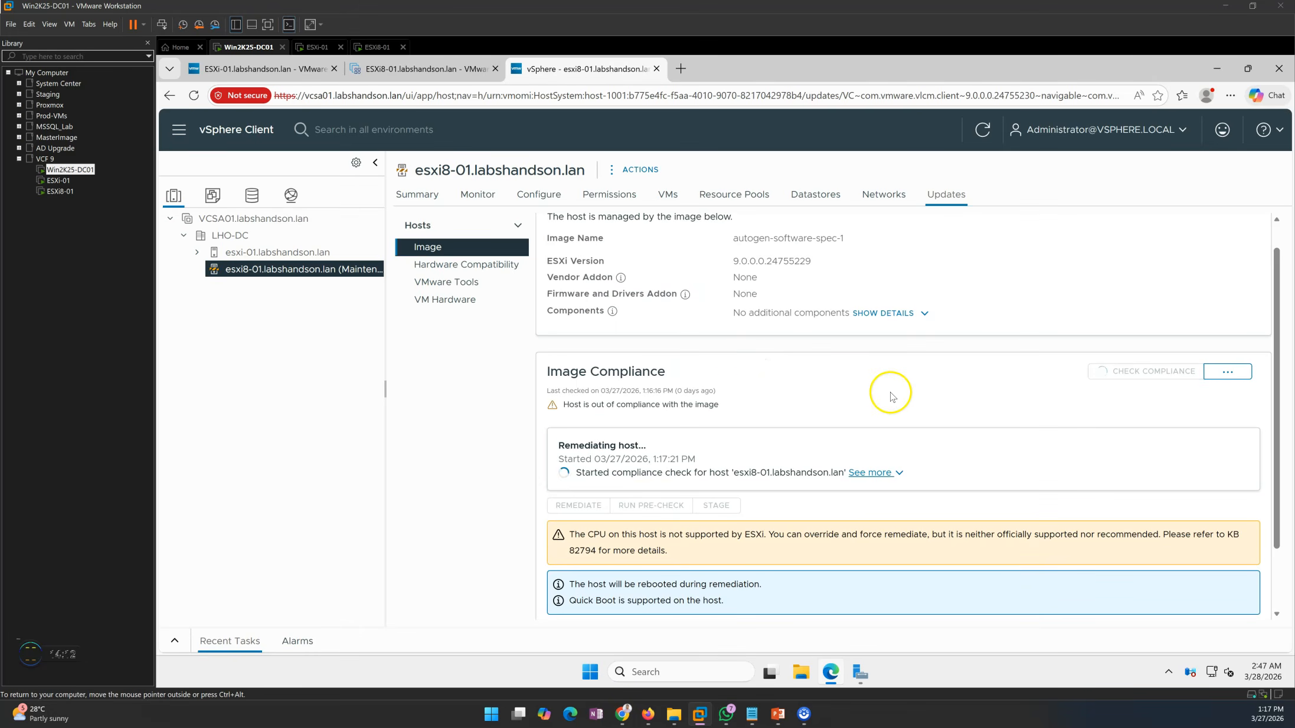
Expand the remediation log of host esxi8-01.labshandson.lan and follow its compliance check entries
{"action": "left_click_drag", "start_coordinate": [583, 476], "coordinate": [895, 483]}
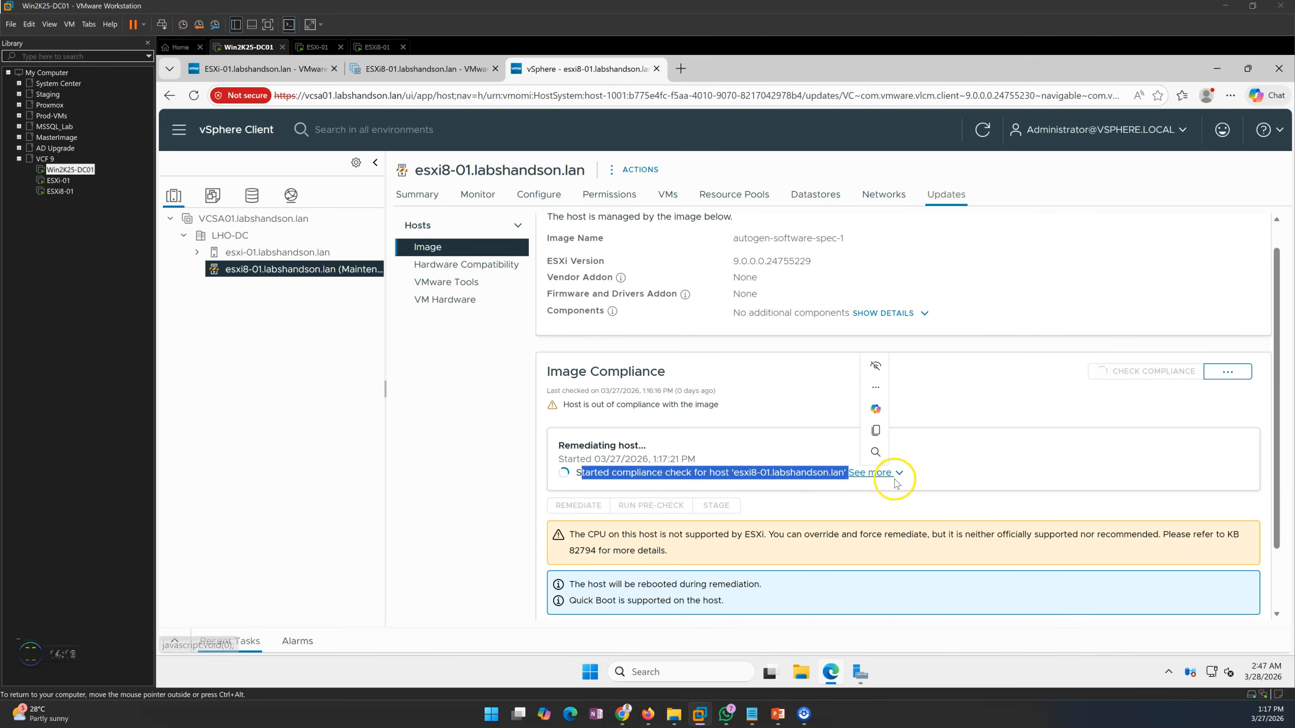
{"action": "left_click", "coordinate": [895, 483]}
{"action": "left_click", "coordinate": [895, 479]}
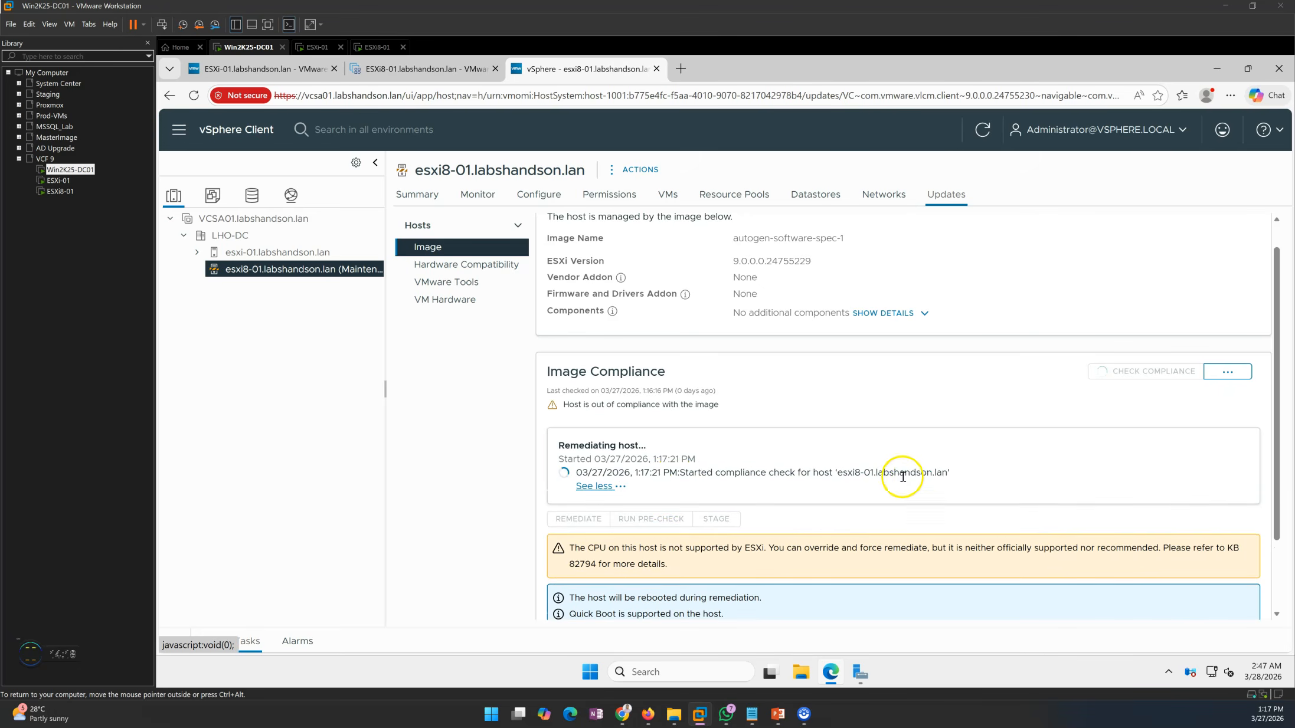
{"action": "scroll", "coordinate": [911, 478], "scroll_direction": "down", "scroll_amount": 2}
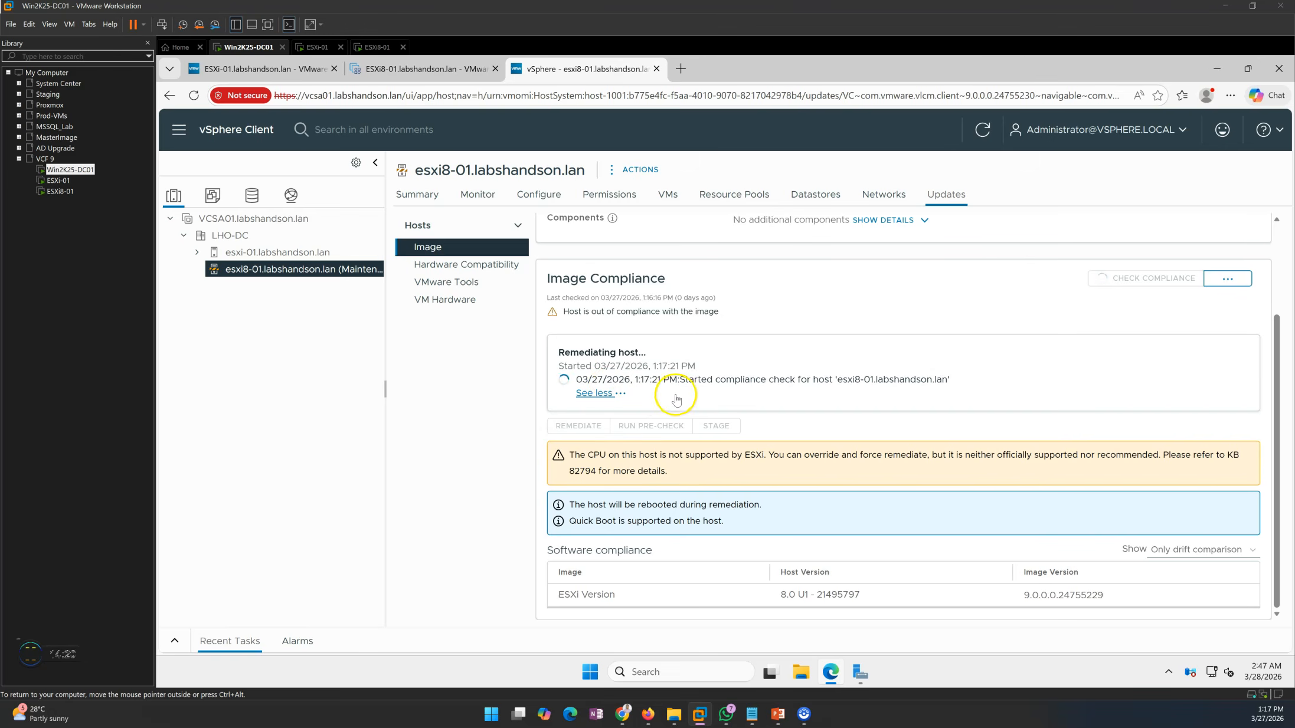
{"action": "left_click_drag", "start_coordinate": [702, 382], "coordinate": [954, 381]}
{"action": "left_click", "coordinate": [987, 383]}
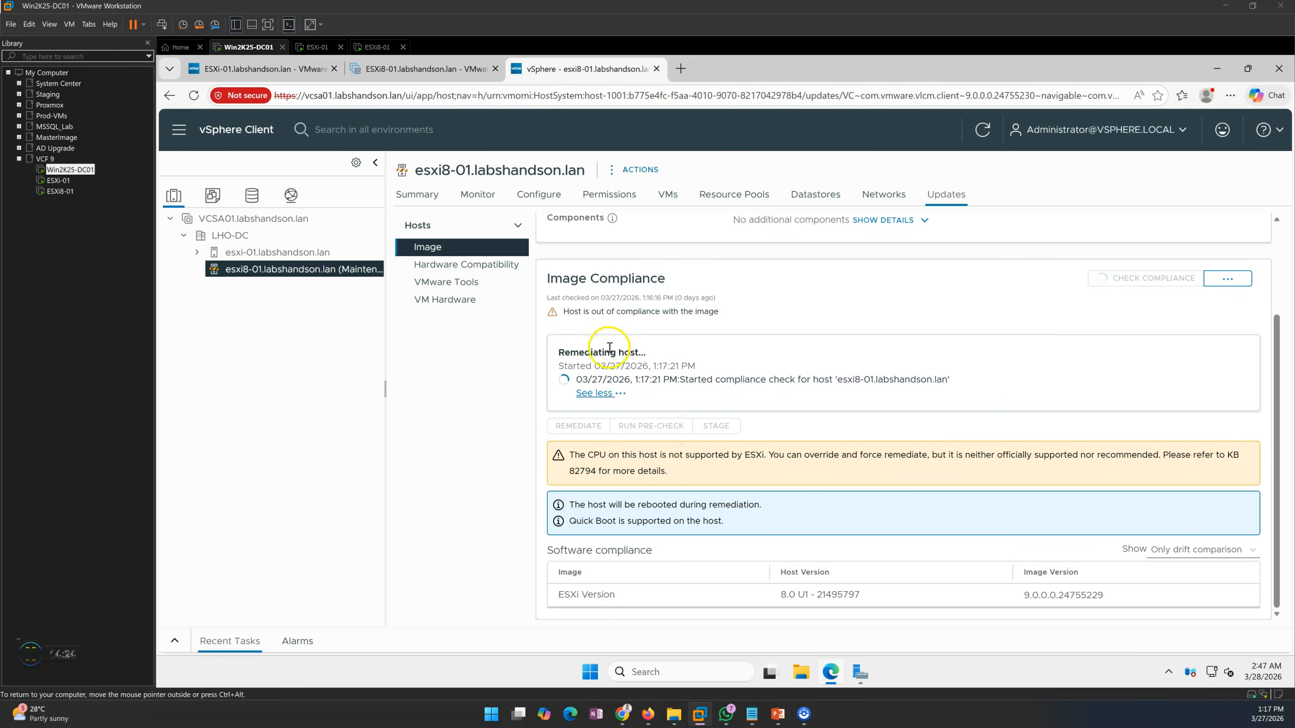
{"action": "left_click_drag", "start_coordinate": [560, 356], "coordinate": [672, 355]}
{"action": "left_click", "coordinate": [718, 379]}
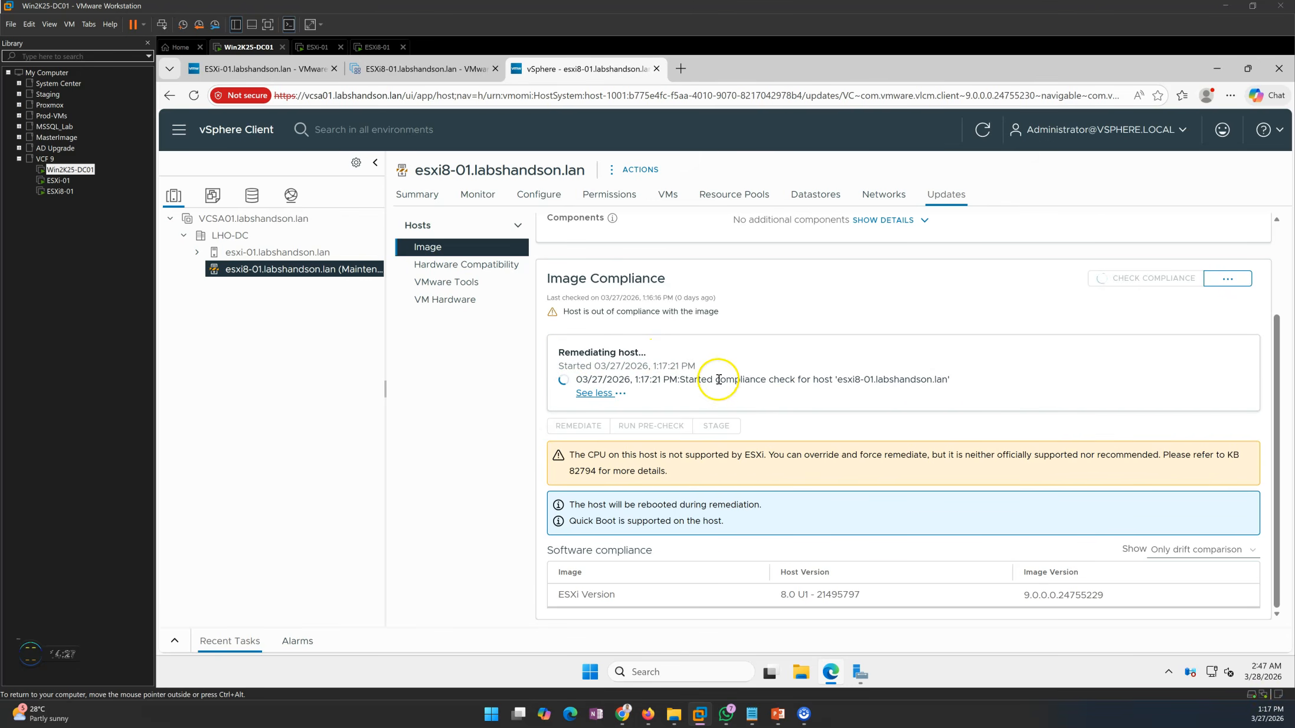
{"action": "left_click", "coordinate": [595, 393]}
{"action": "left_click", "coordinate": [894, 392]}
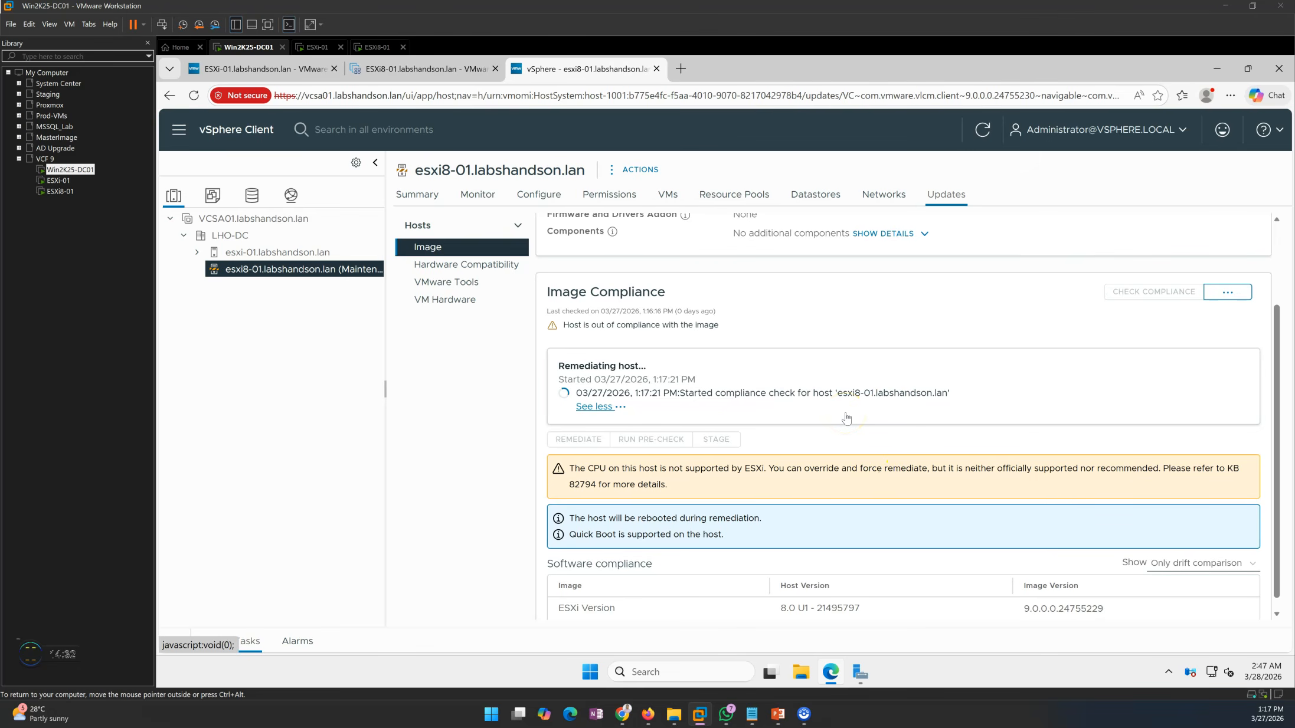
{"action": "left_click_drag", "start_coordinate": [683, 396], "coordinate": [964, 394]}
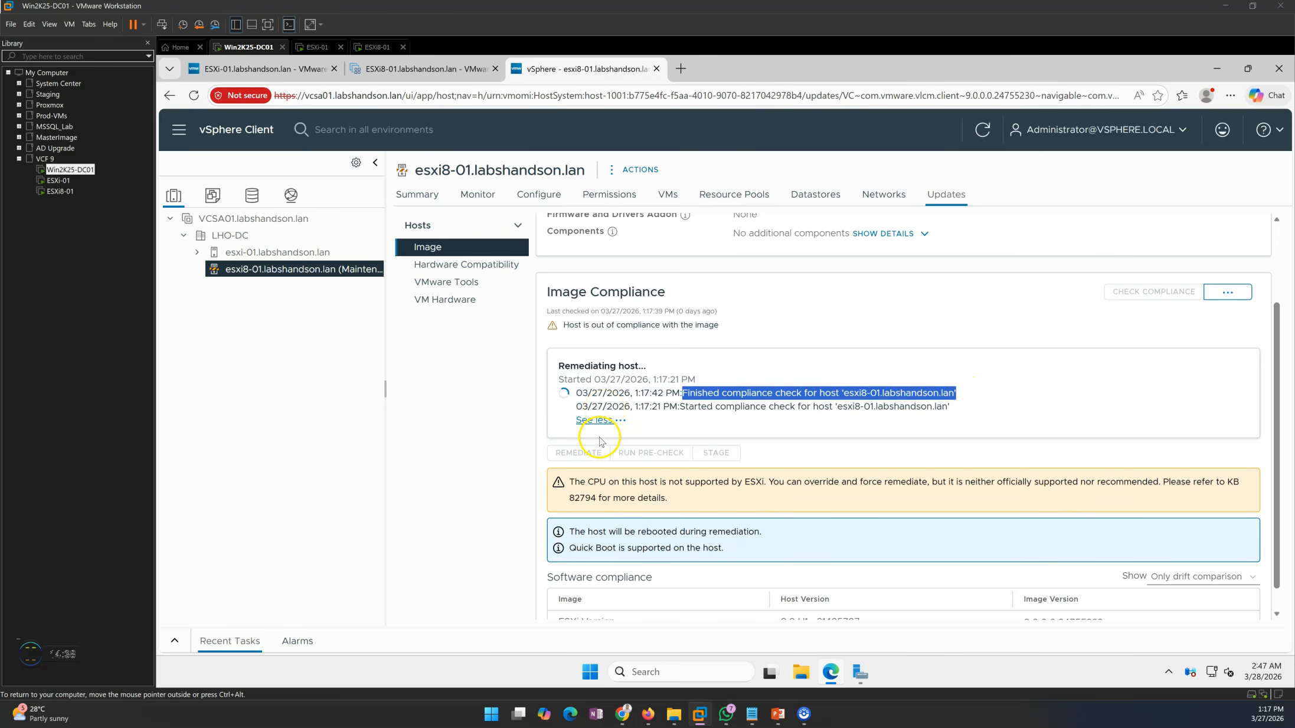
Check the ESXi8-01 virtual machine console during the compliance phase and return to the vSphere Client on Win2K25-DC01
{"action": "left_click", "coordinate": [378, 47]}
{"action": "left_click", "coordinate": [678, 370]}
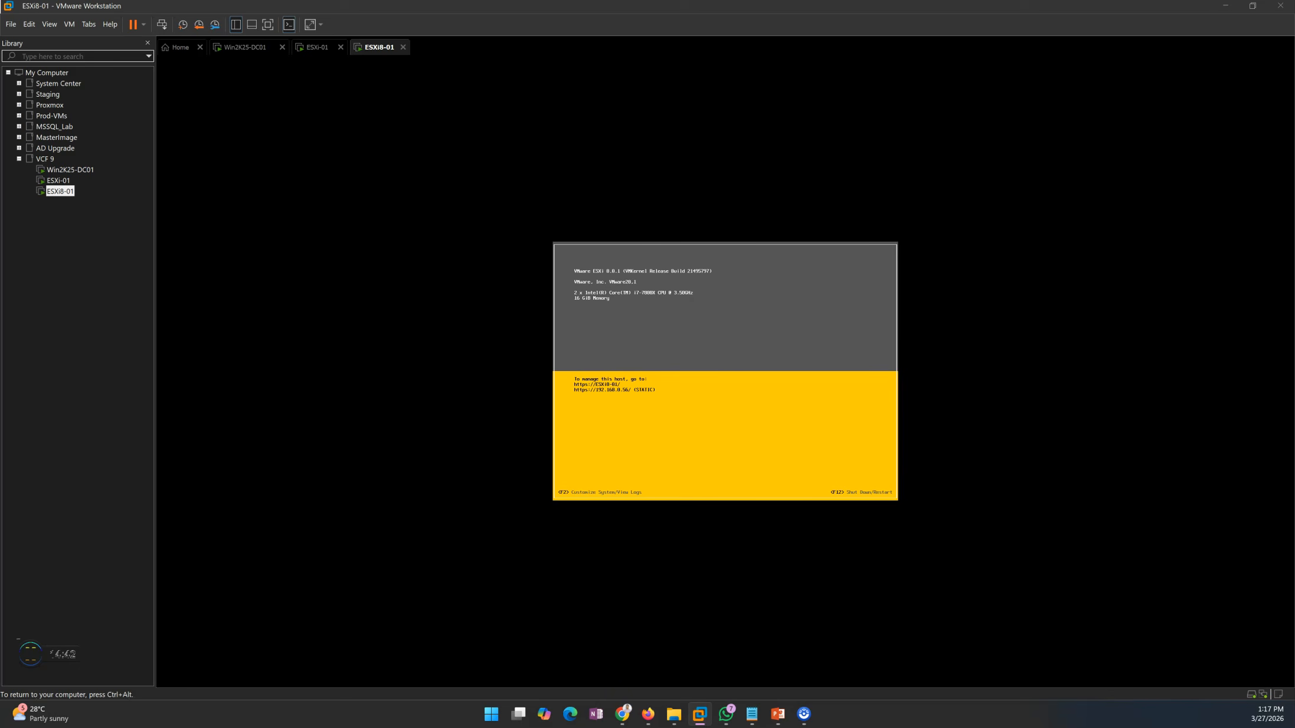
{"action": "key", "text": "ctrl+alt"}
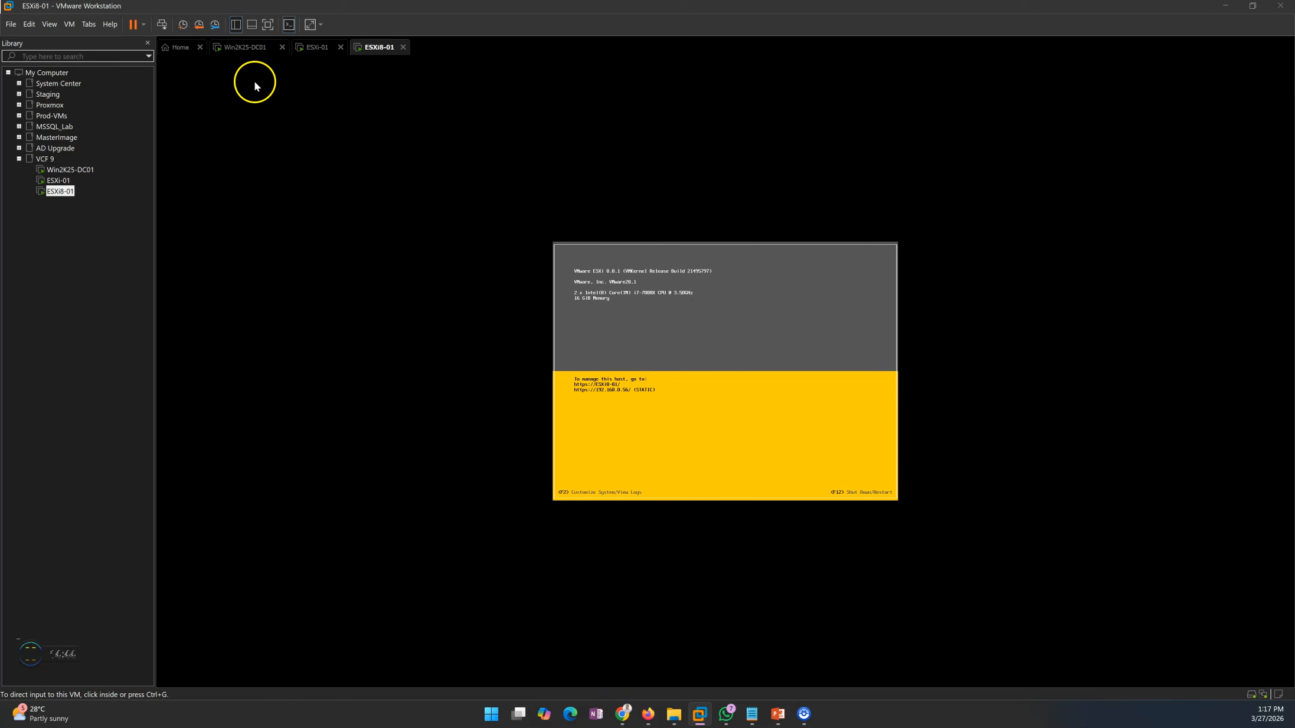
{"action": "left_click", "coordinate": [252, 47]}
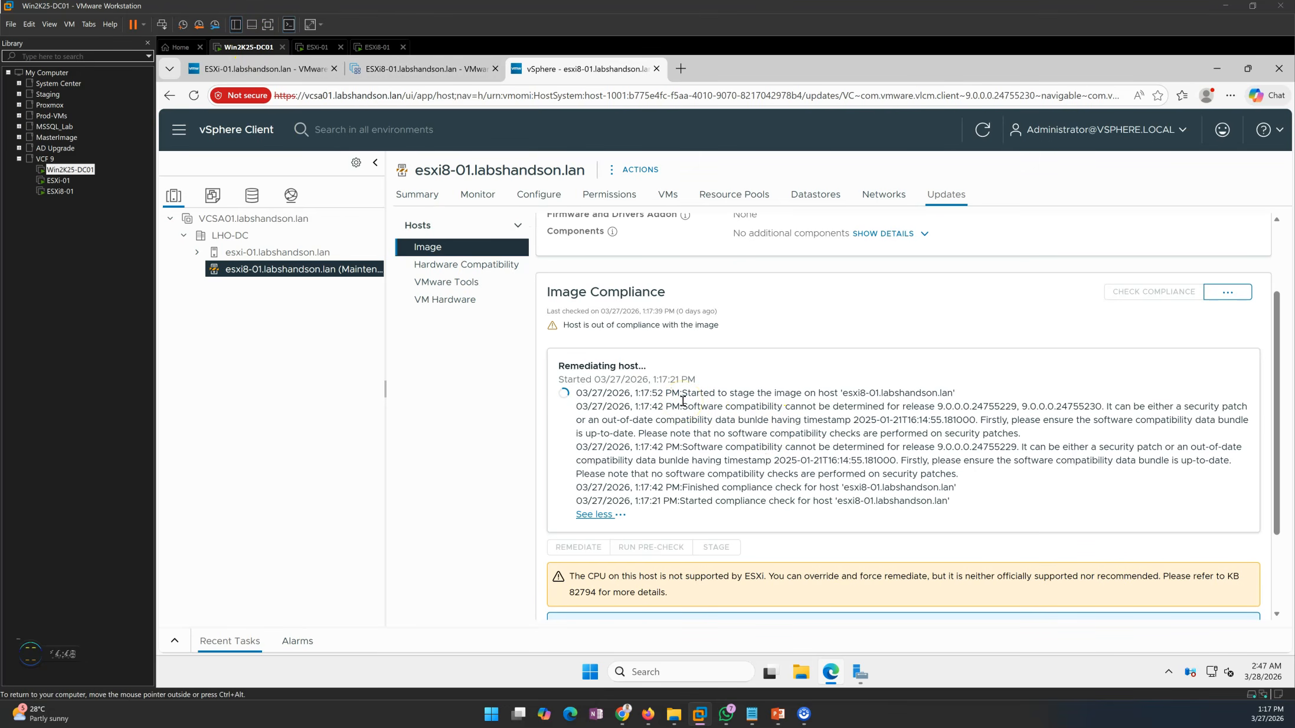
Read the software compatibility and image staging messages in the host's remediation log
{"action": "left_click_drag", "start_coordinate": [949, 502], "coordinate": [1122, 407]}
{"action": "left_click", "coordinate": [850, 442]}
{"action": "left_click", "coordinate": [1006, 437]}
{"action": "left_click_drag", "start_coordinate": [692, 395], "coordinate": [966, 395]}
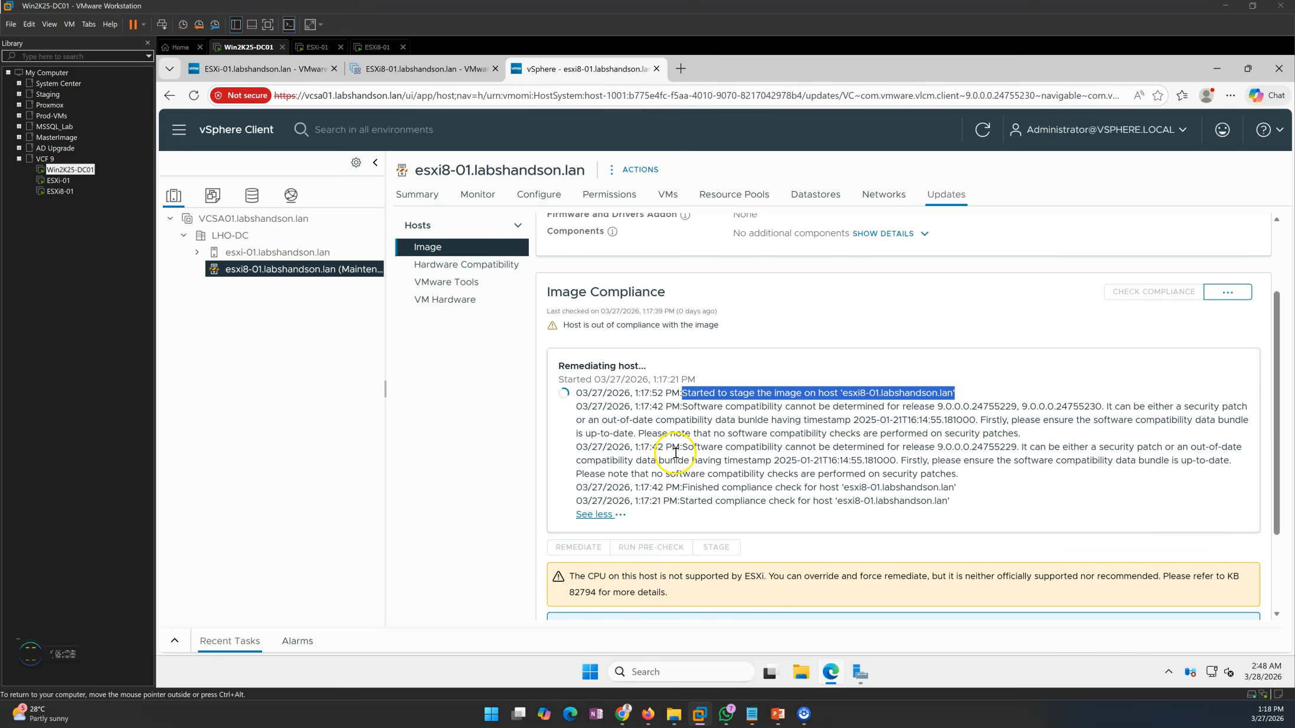
{"action": "left_click", "coordinate": [732, 441]}
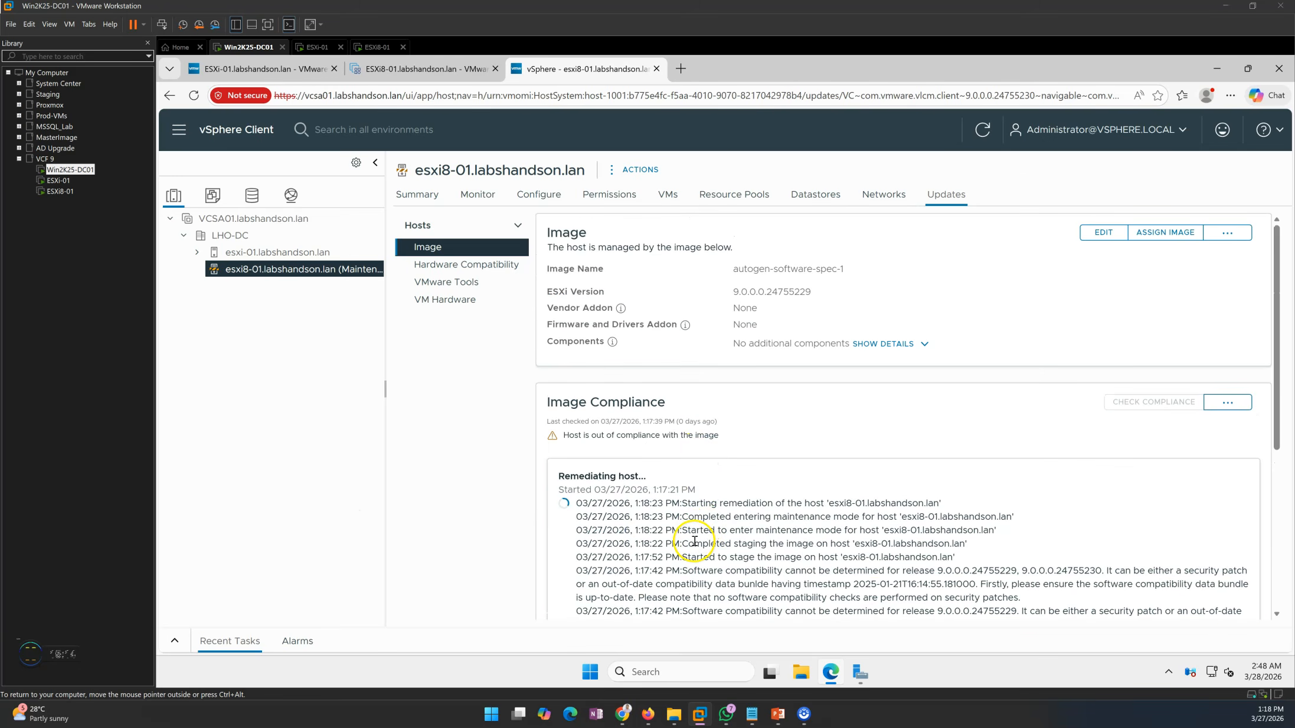
Examine the remediation log entries on staging completion, maintenance mode and the start of host remediation
{"action": "left_click_drag", "start_coordinate": [683, 545], "coordinate": [965, 547]}
{"action": "left_click", "coordinate": [692, 530]}
{"action": "left_click_drag", "start_coordinate": [693, 531], "coordinate": [996, 531]}
{"action": "left_click_drag", "start_coordinate": [694, 517], "coordinate": [994, 527]}
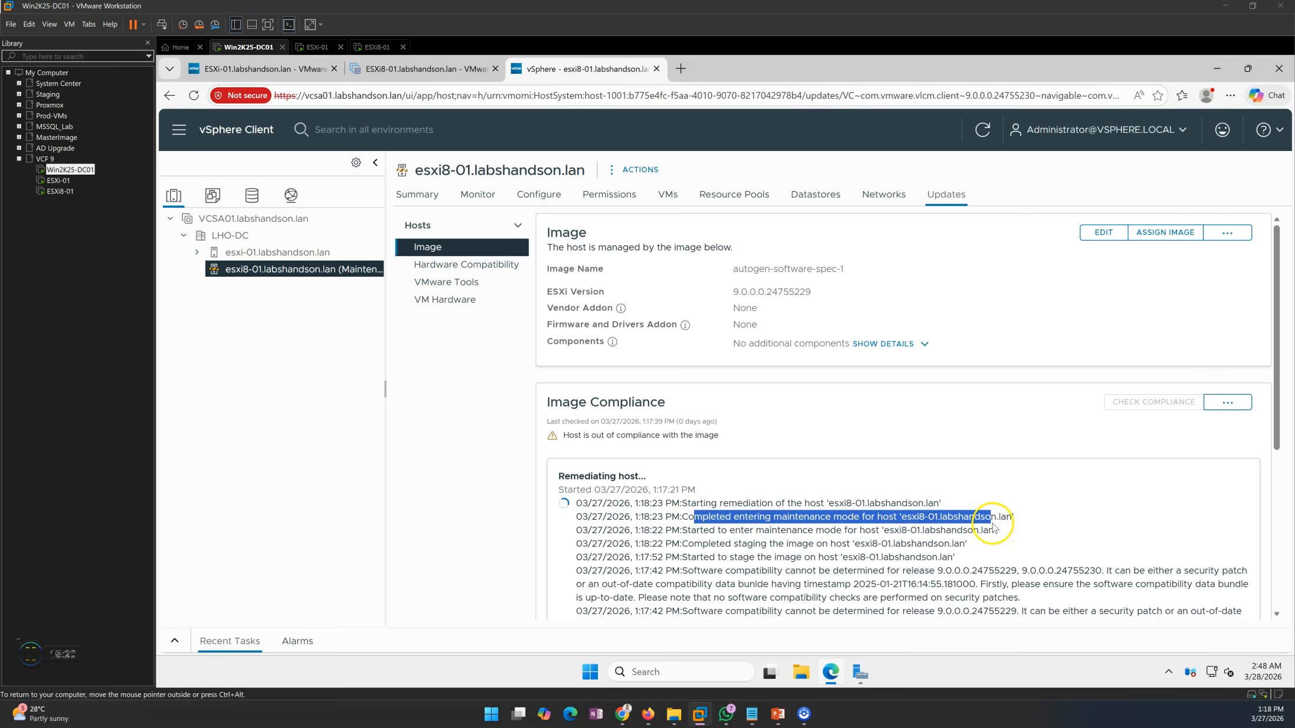
{"action": "left_click_drag", "start_coordinate": [683, 504], "coordinate": [942, 503]}
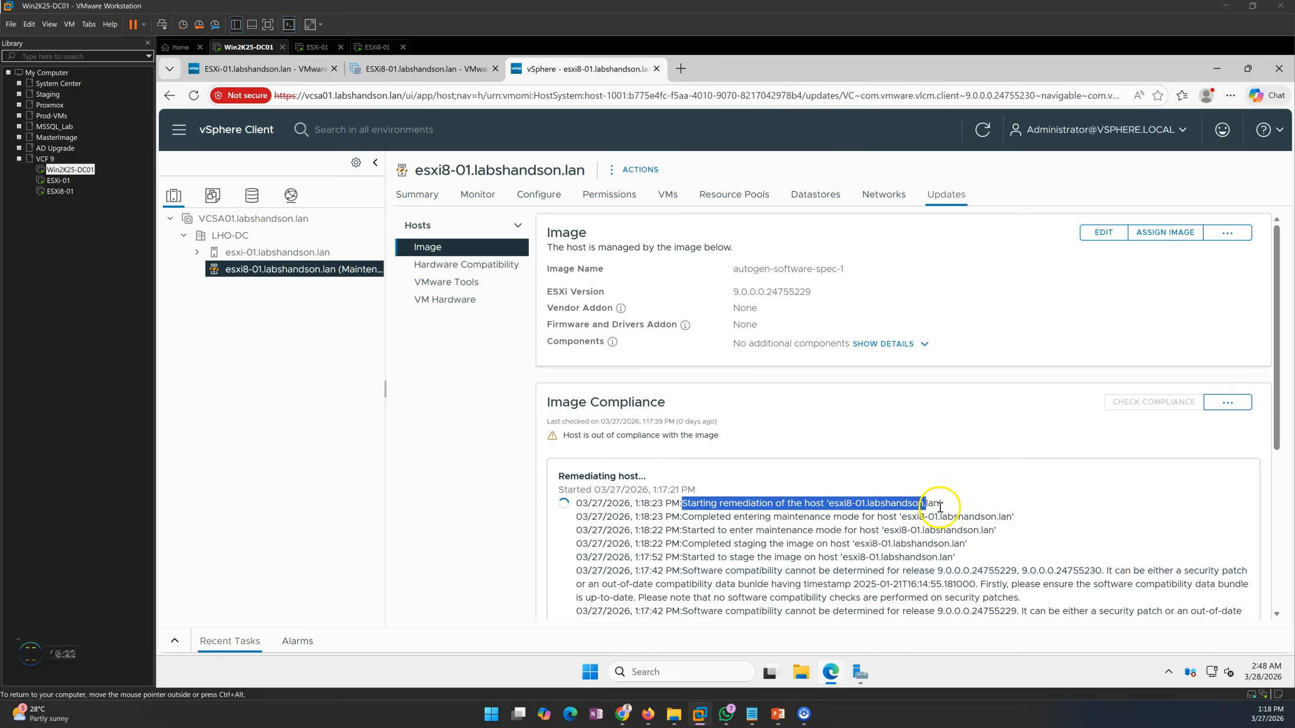
Look at the ESXi8-01 console while remediation runs, and bring the full remediation log on Win2K25-DC01 into view
{"action": "left_click", "coordinate": [363, 51]}
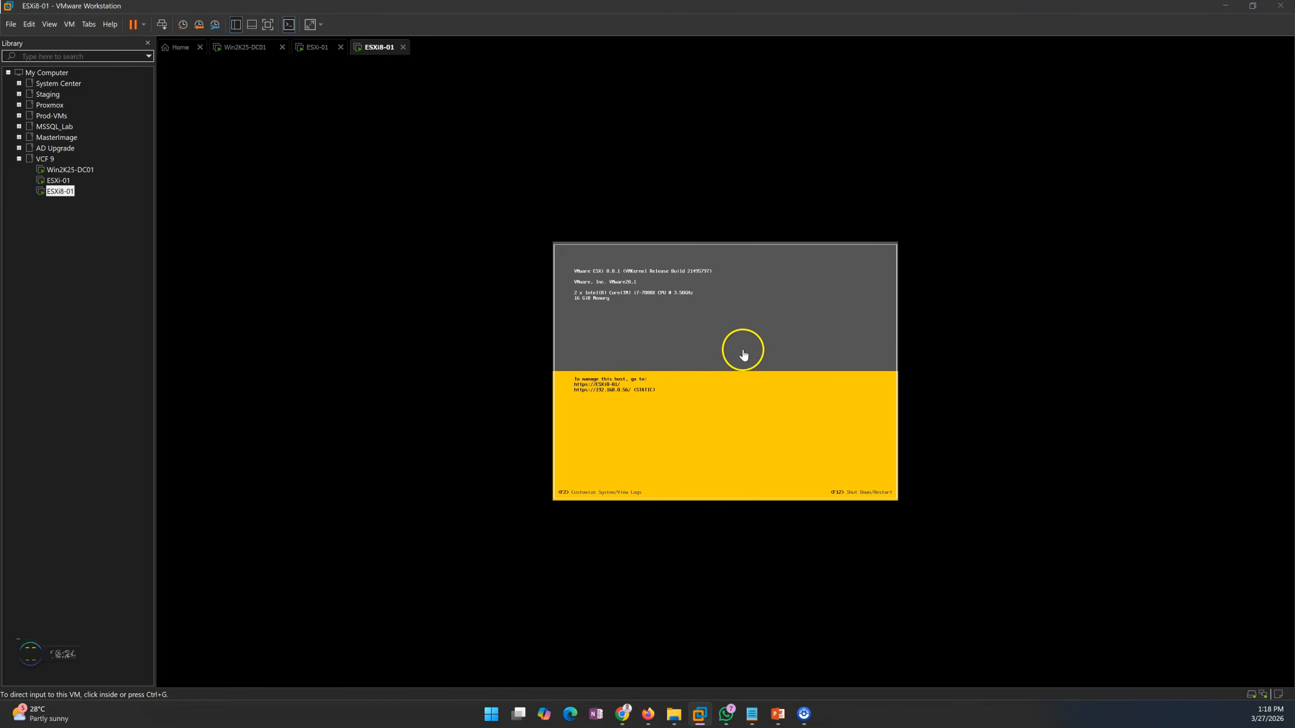
{"action": "left_click", "coordinate": [246, 49]}
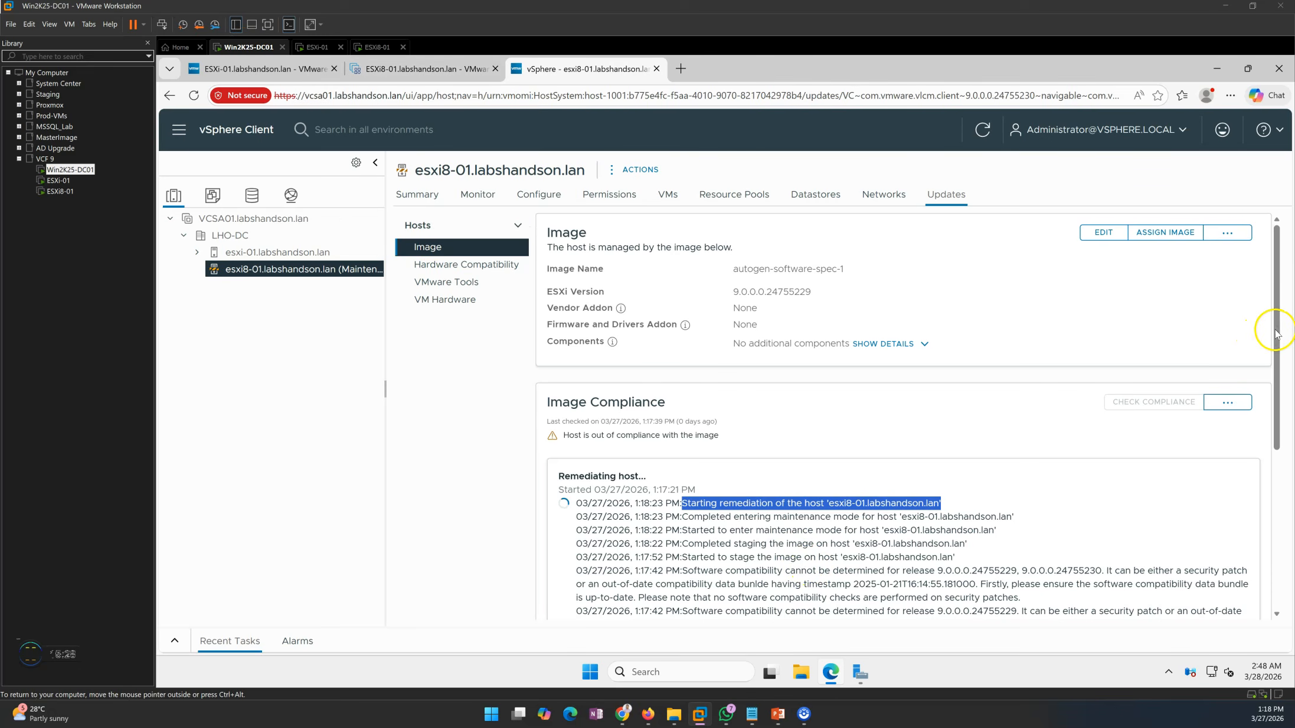
{"action": "mouse_move", "coordinate": [1277, 331]}
{"action": "left_mouse_down"}
{"action": "mouse_move", "coordinate": [1278, 342]}
{"action": "mouse_move", "coordinate": [1277, 330]}
{"action": "left_mouse_up"}
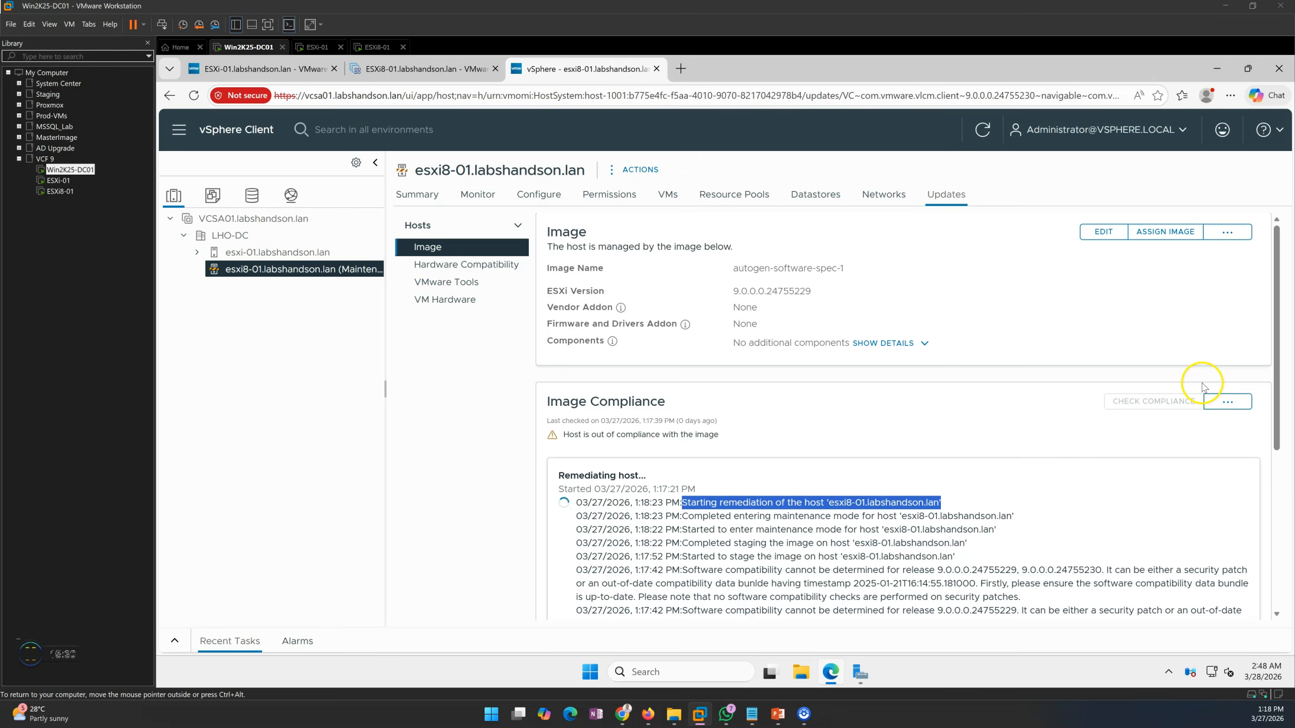
{"action": "scroll", "coordinate": [992, 445], "scroll_direction": "down", "scroll_amount": 3}
{"action": "left_click_drag", "start_coordinate": [1277, 404], "coordinate": [1276, 373]}
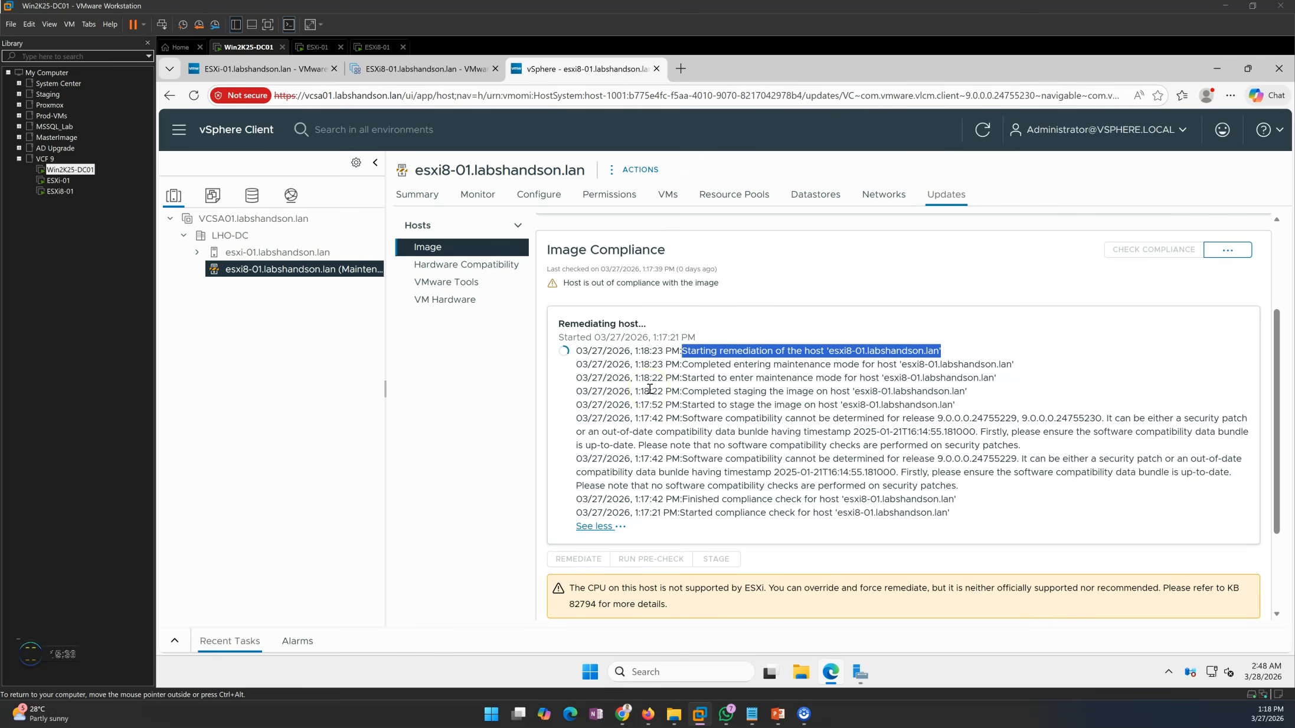
Examine the newest remediation log entries covering remediation completion and the host reboot
{"action": "left_click", "coordinate": [743, 419]}
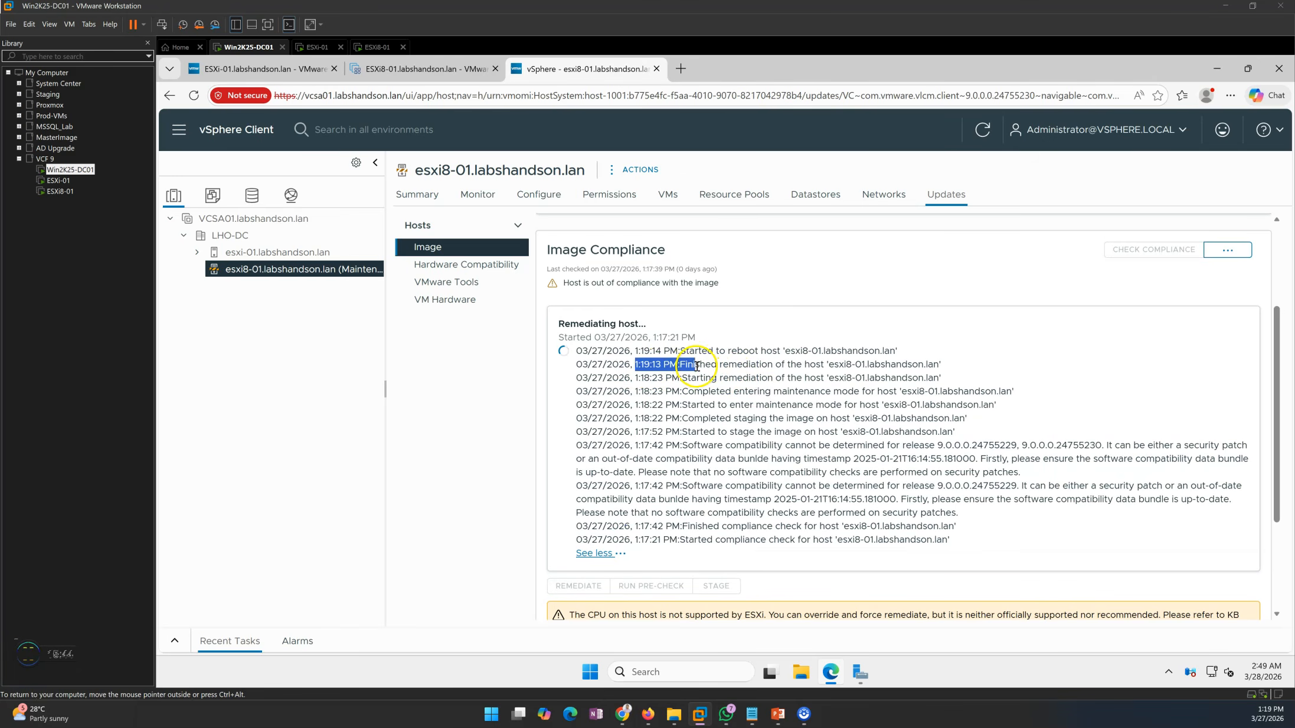
{"action": "left_click_drag", "start_coordinate": [686, 365], "coordinate": [916, 362]}
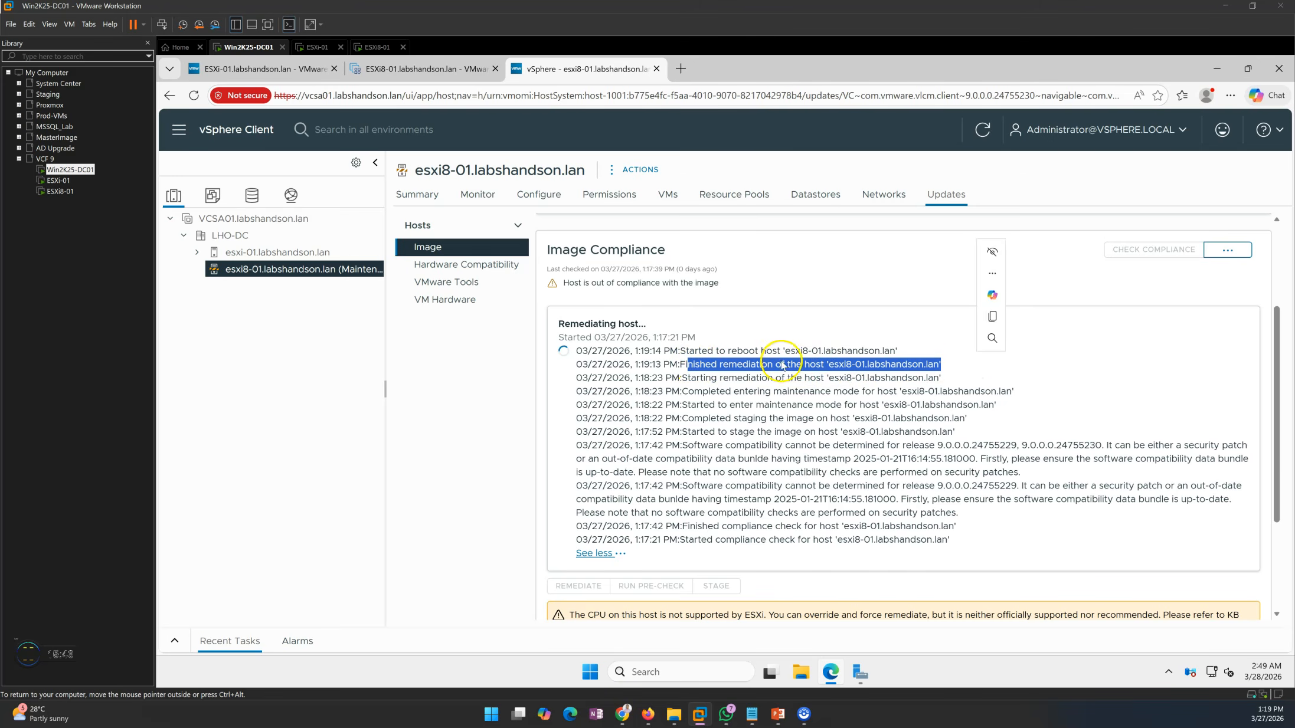
{"action": "left_click", "coordinate": [665, 356]}
{"action": "left_click_drag", "start_coordinate": [673, 352], "coordinate": [900, 351]}
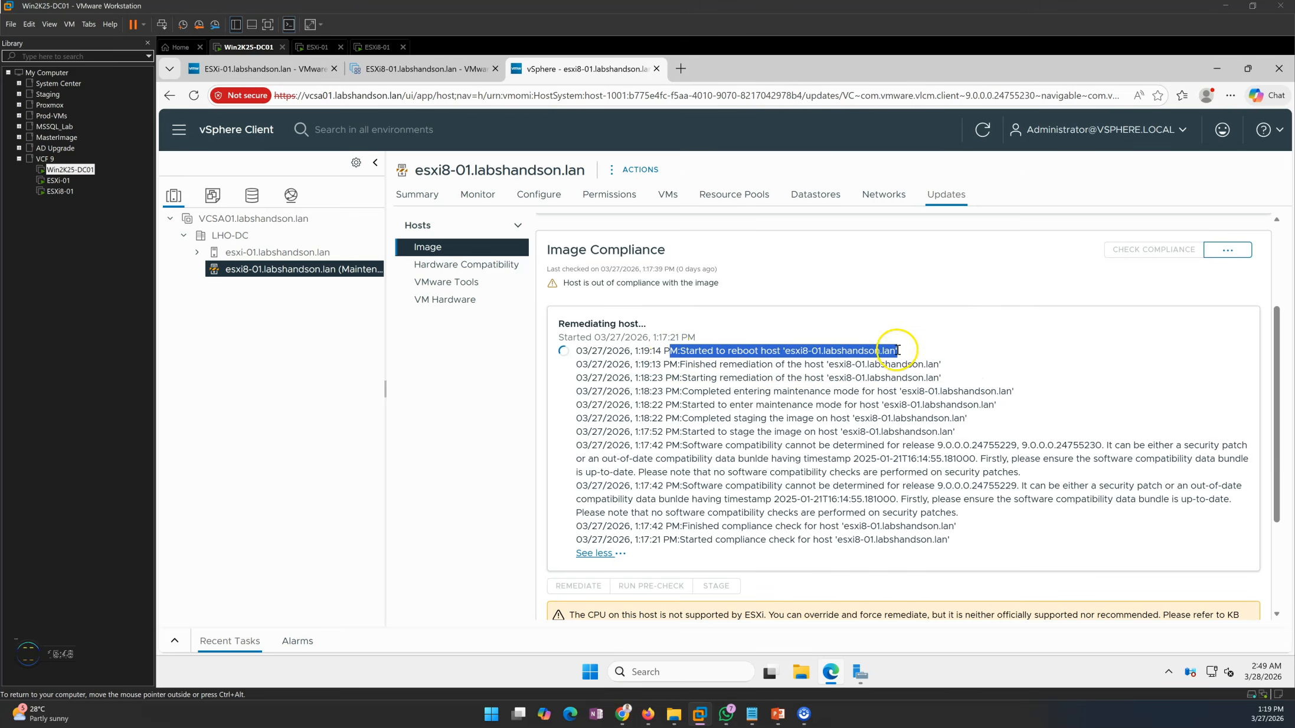
Check the ESXi8-01 console for signs of the reboot and return to the remediation log on Win2K25-DC01
{"action": "left_click", "coordinate": [383, 52]}
{"action": "left_click", "coordinate": [671, 353]}
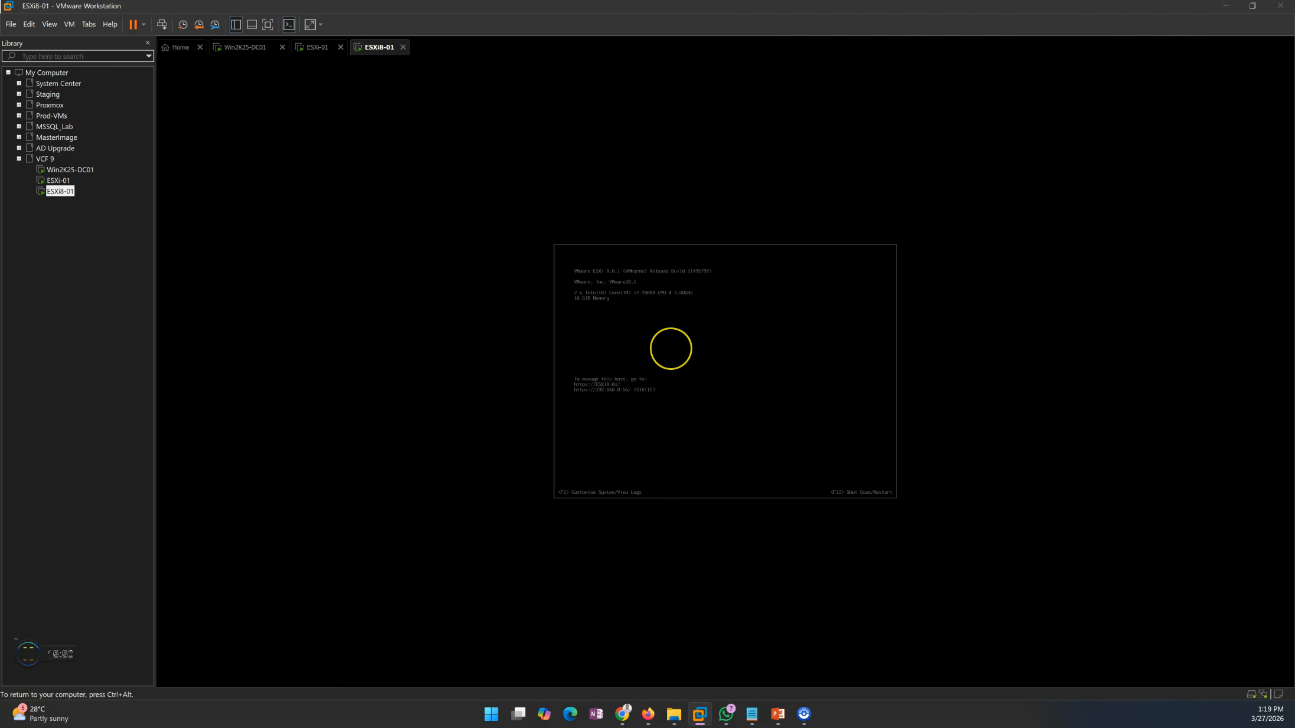
{"action": "key", "text": "ctrl+alt"}
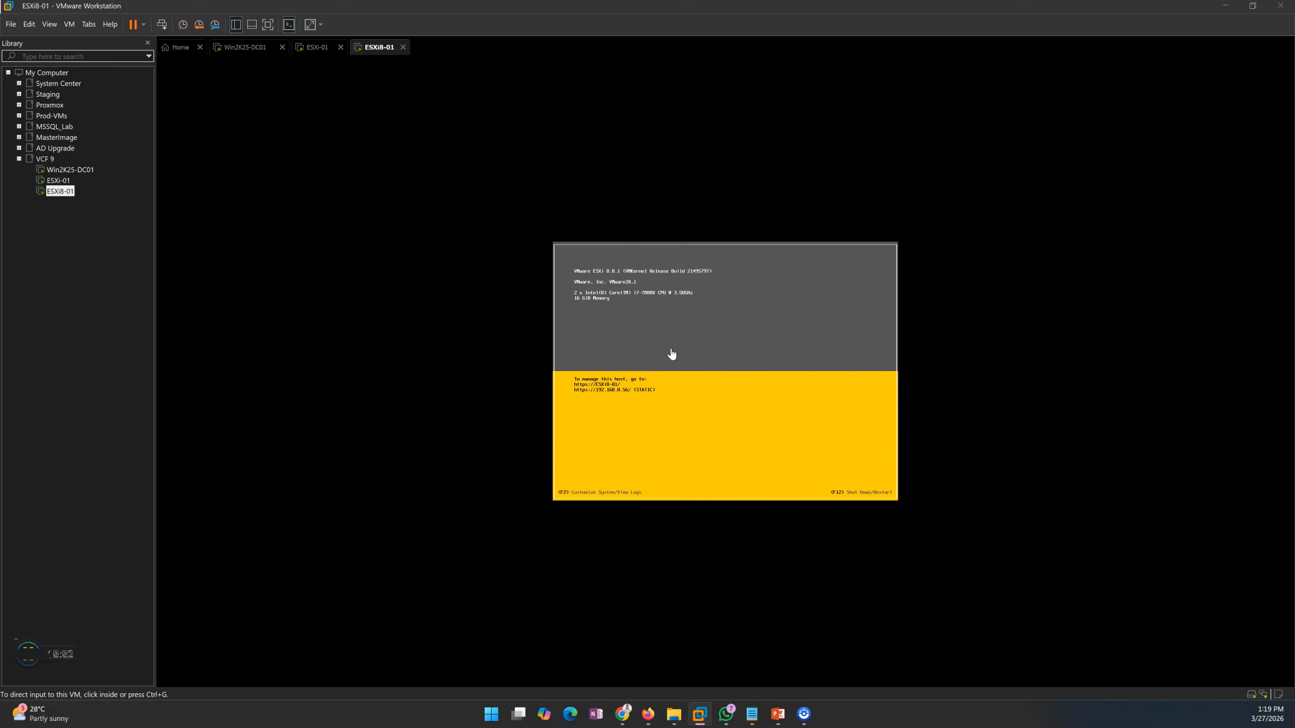
{"action": "left_click", "coordinate": [251, 46]}
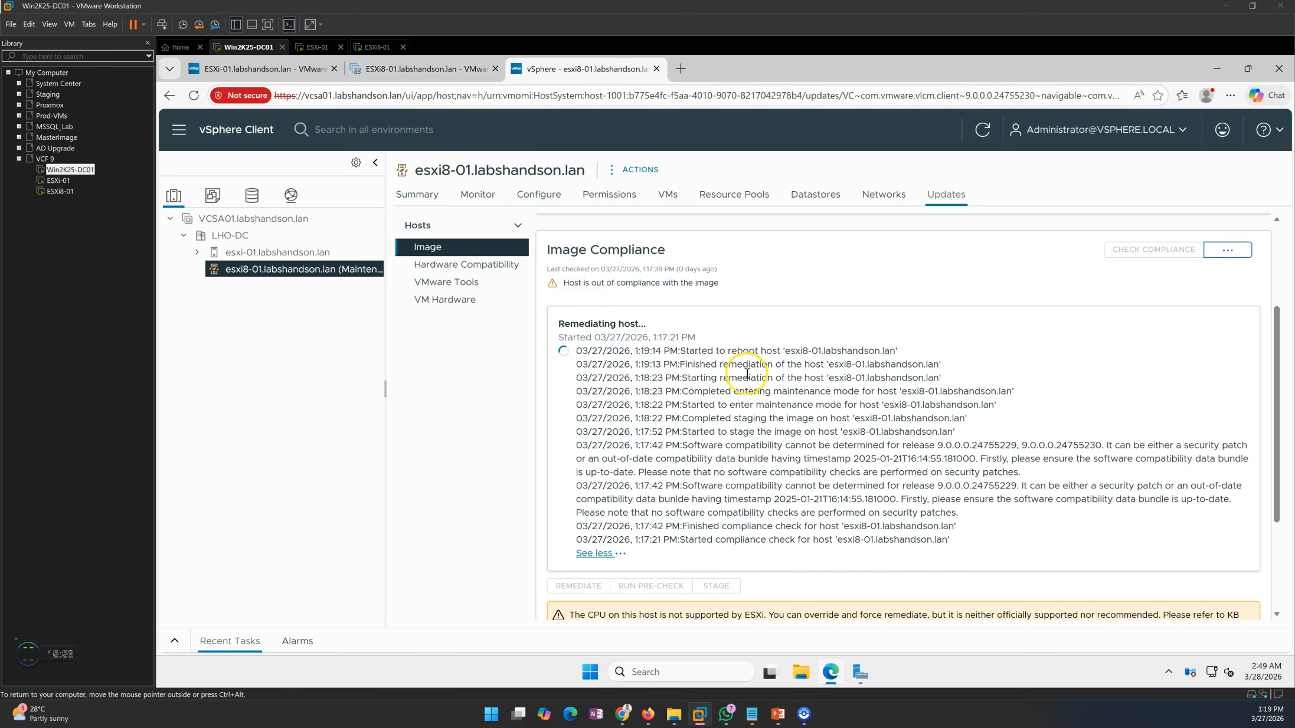
Monitor the ESXi version and boot progress on the ESXi8-01 console, comparing it with the host's remediation log
{"action": "left_click", "coordinate": [380, 51]}
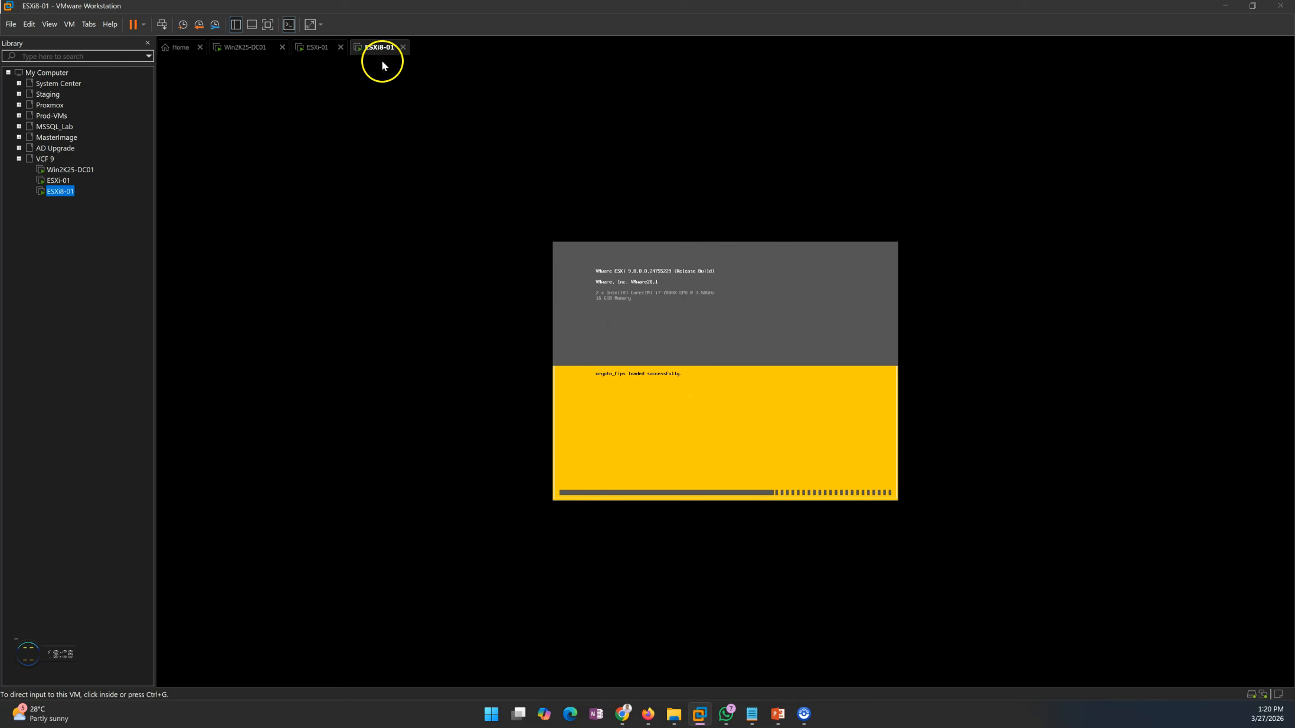
{"action": "left_click", "coordinate": [267, 46]}
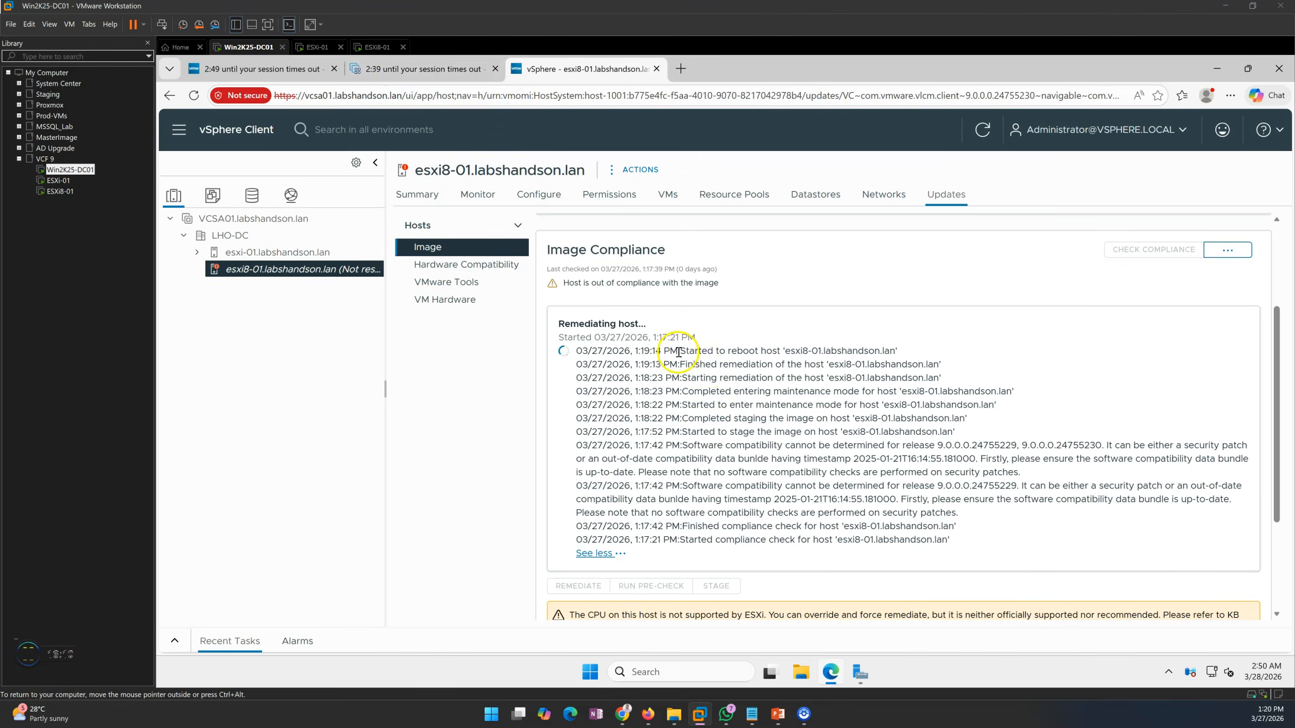
{"action": "left_click", "coordinate": [377, 47]}
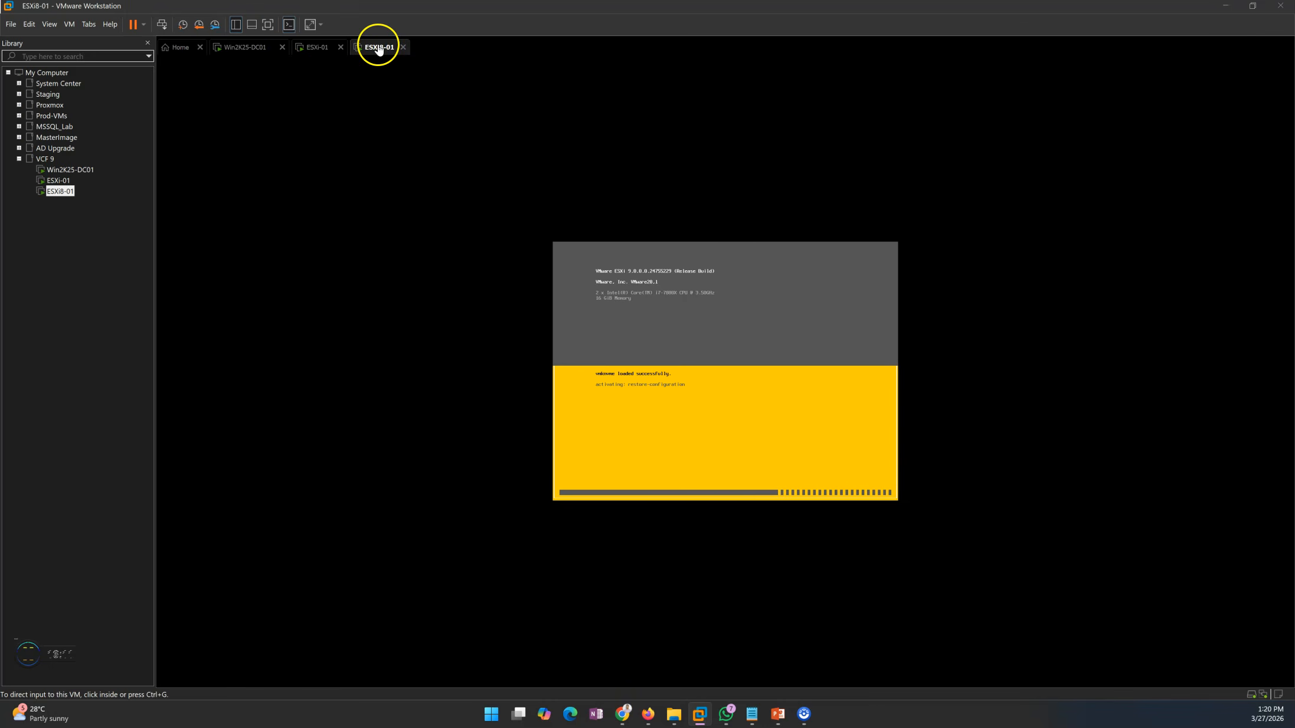
Try reloading the 192.168.0.56 host client on Win2K25-DC01 and watch the boot progress on the ESXi8-01 console
{"action": "left_click", "coordinate": [251, 47]}
{"action": "left_click", "coordinate": [381, 70]}
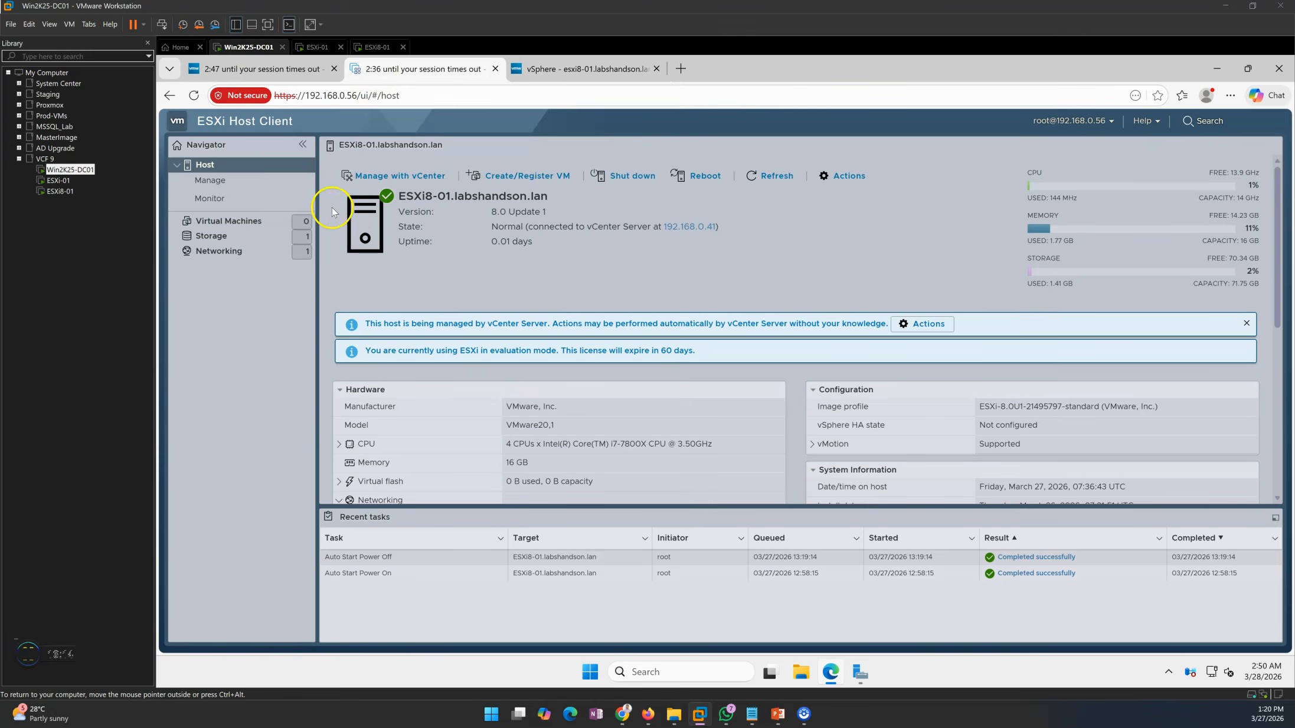
{"action": "left_click", "coordinate": [198, 96]}
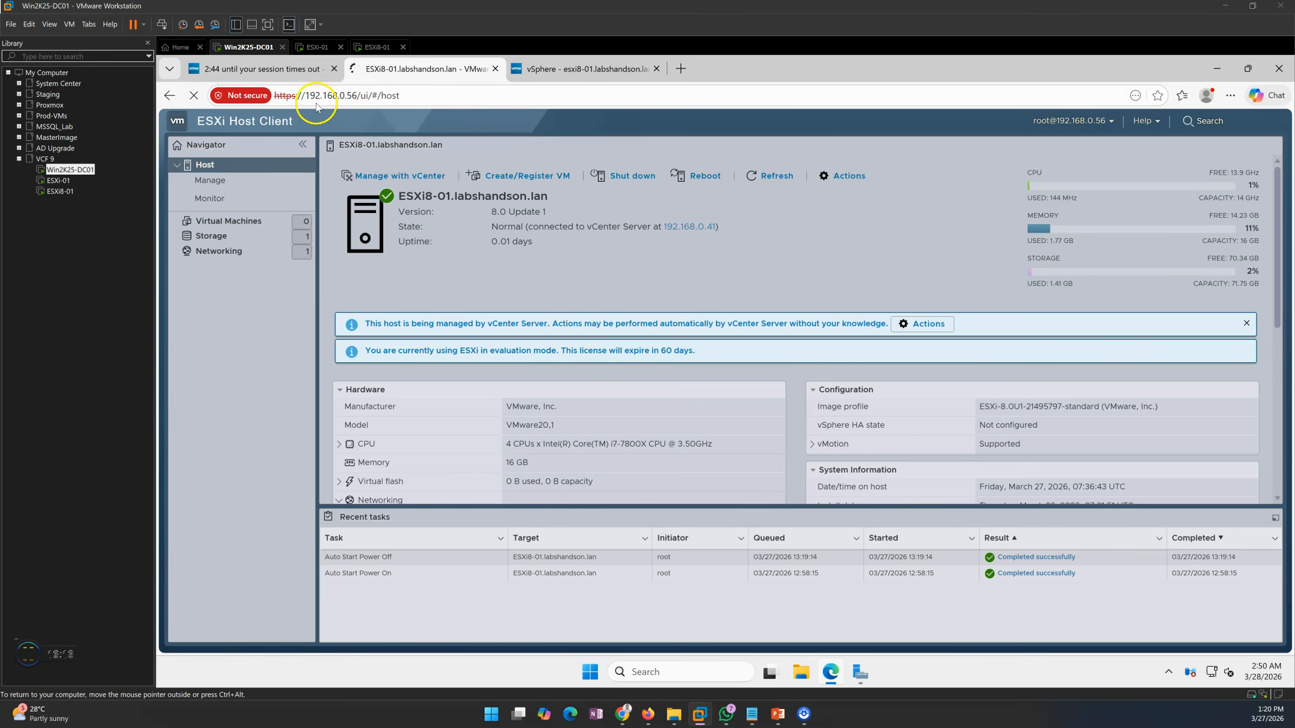
{"action": "left_click", "coordinate": [268, 72]}
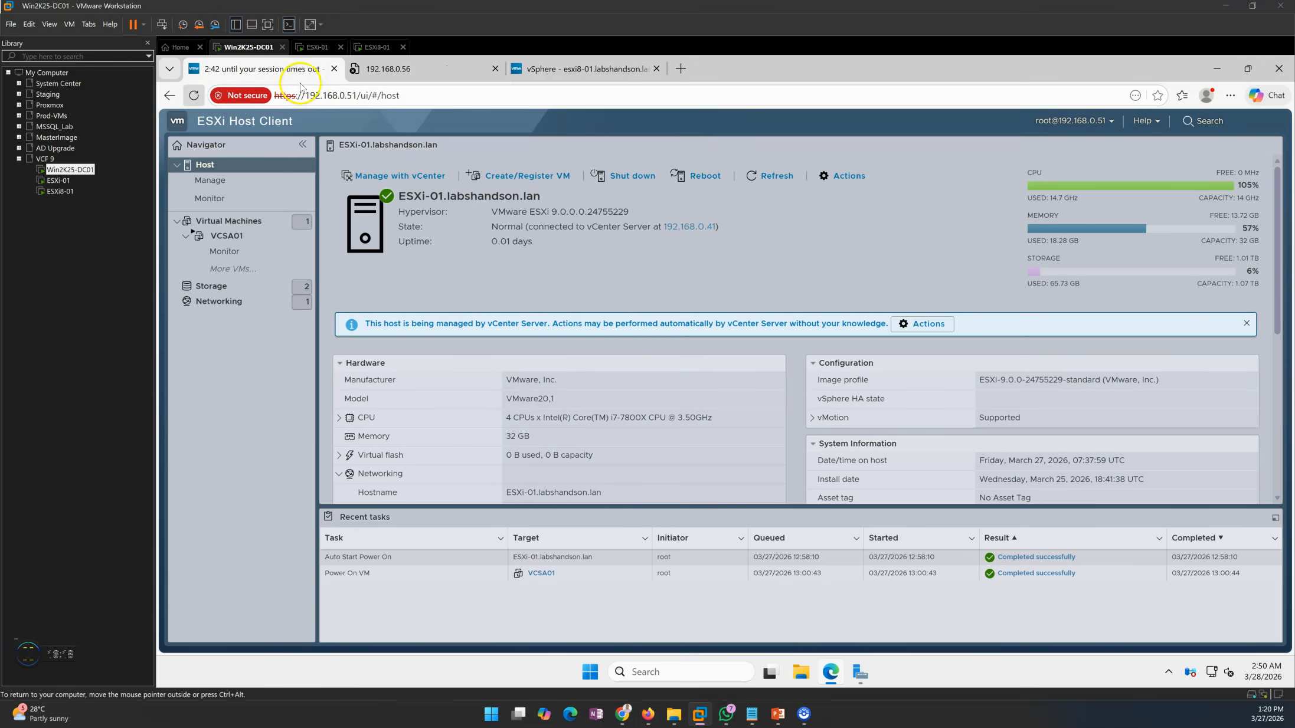
{"action": "left_click", "coordinate": [407, 70]}
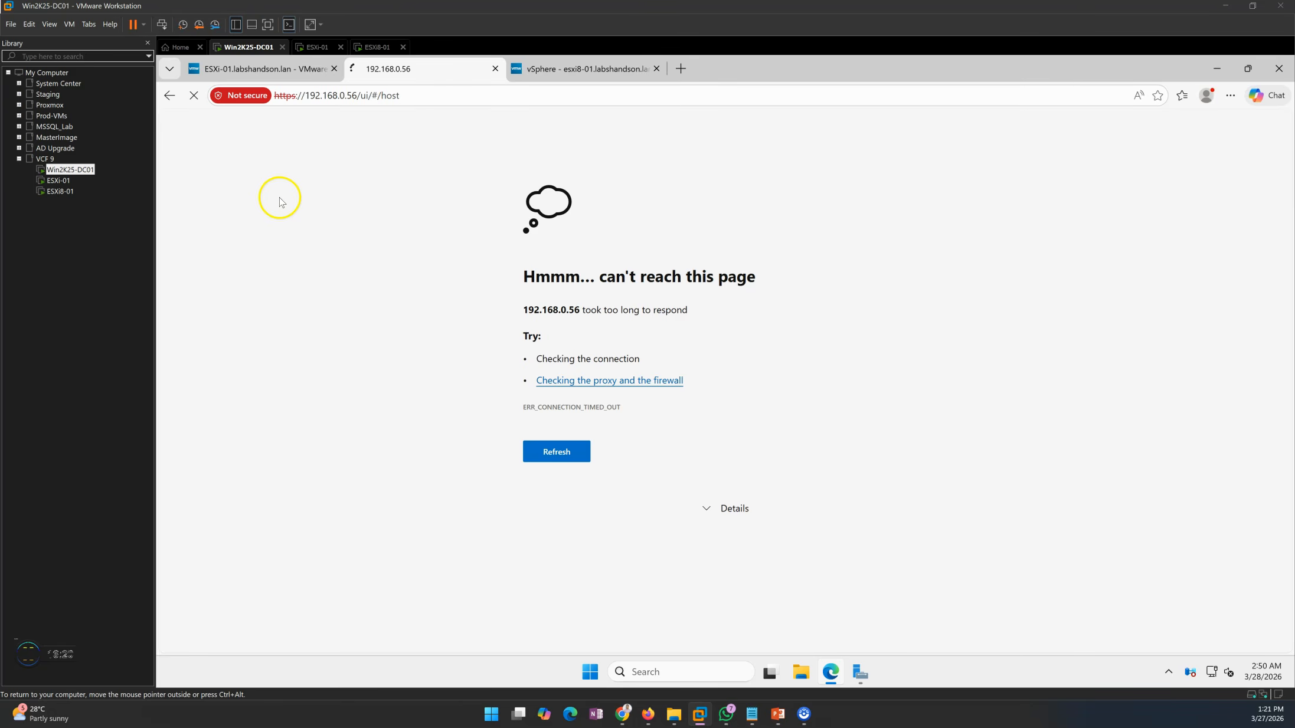
{"action": "left_click", "coordinate": [378, 46]}
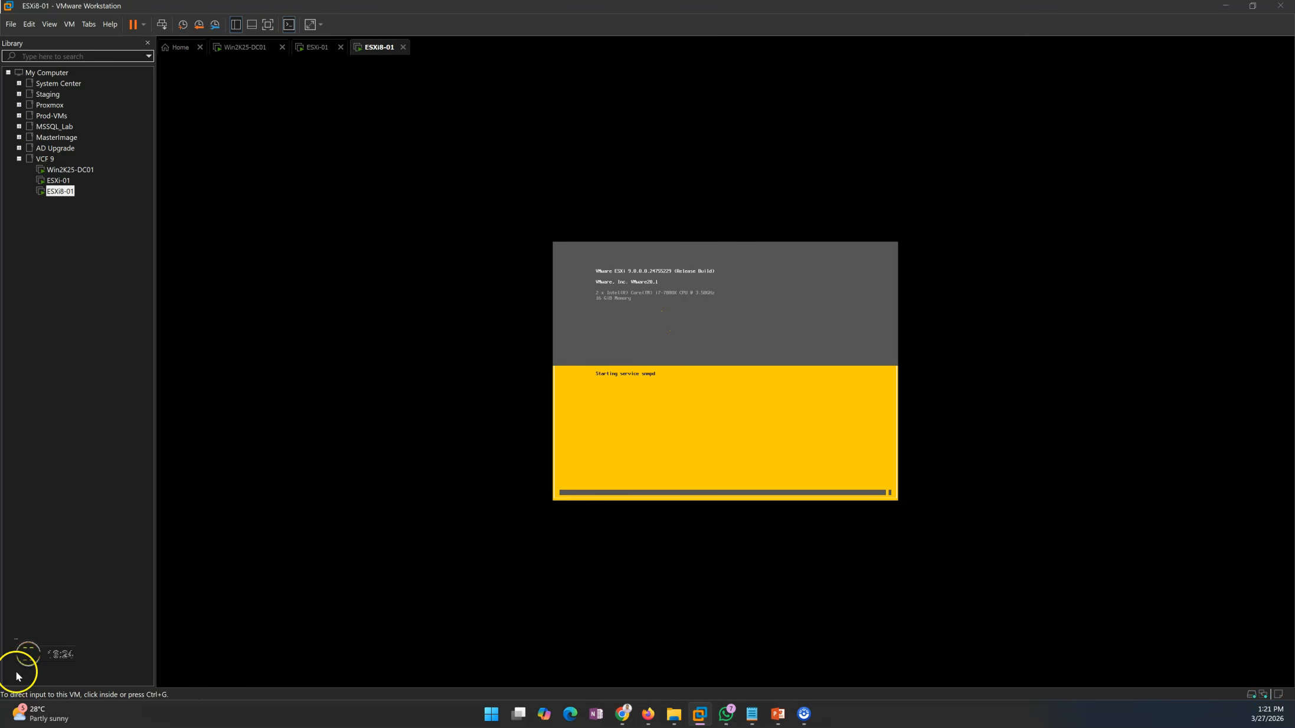
{"action": "left_click", "coordinate": [64, 377]}
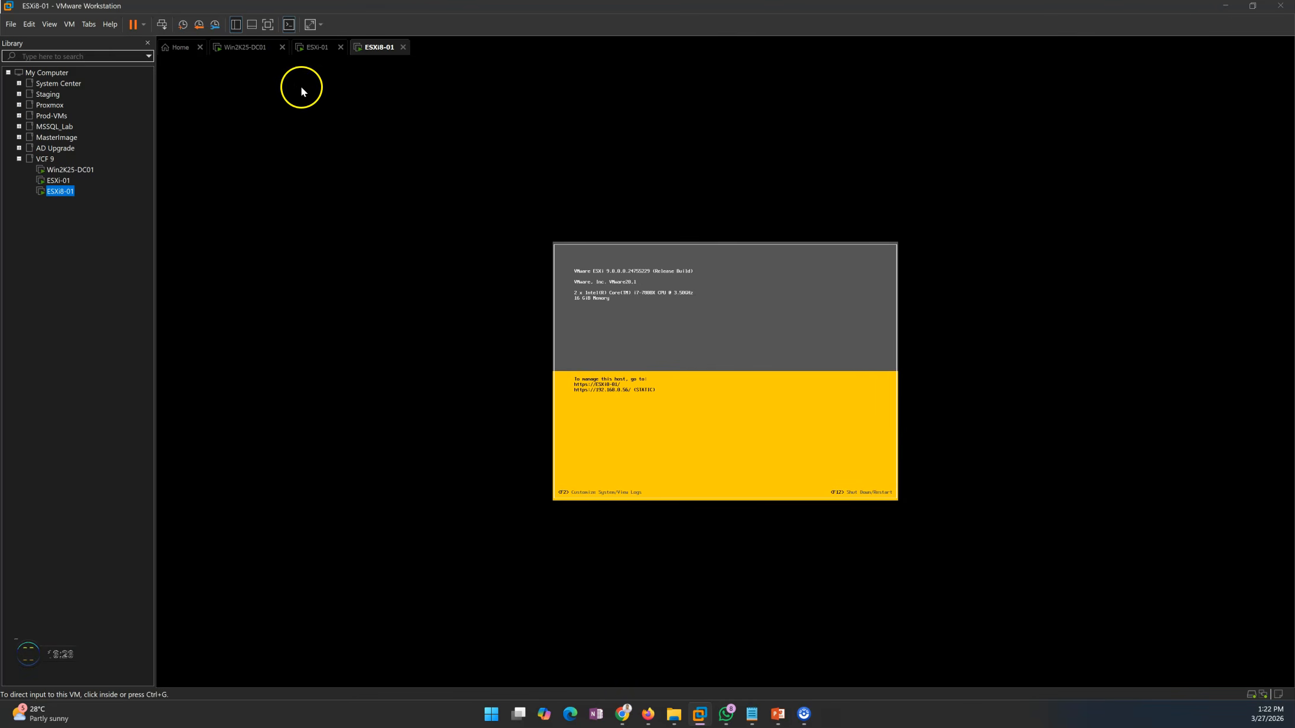
Reload the 192.168.0.56 host client on Win2K25-DC01 and log in as root with the account password
{"action": "left_click", "coordinate": [259, 52]}
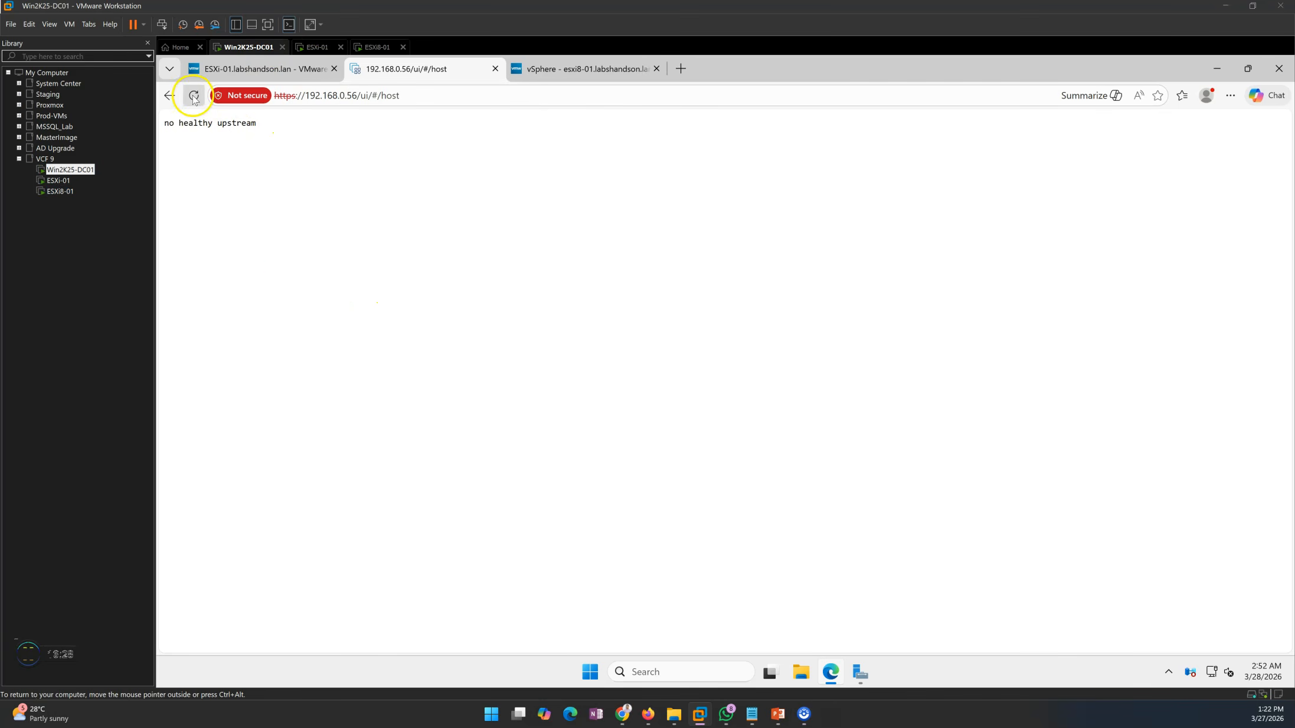
{"action": "key", "text": "F5"}
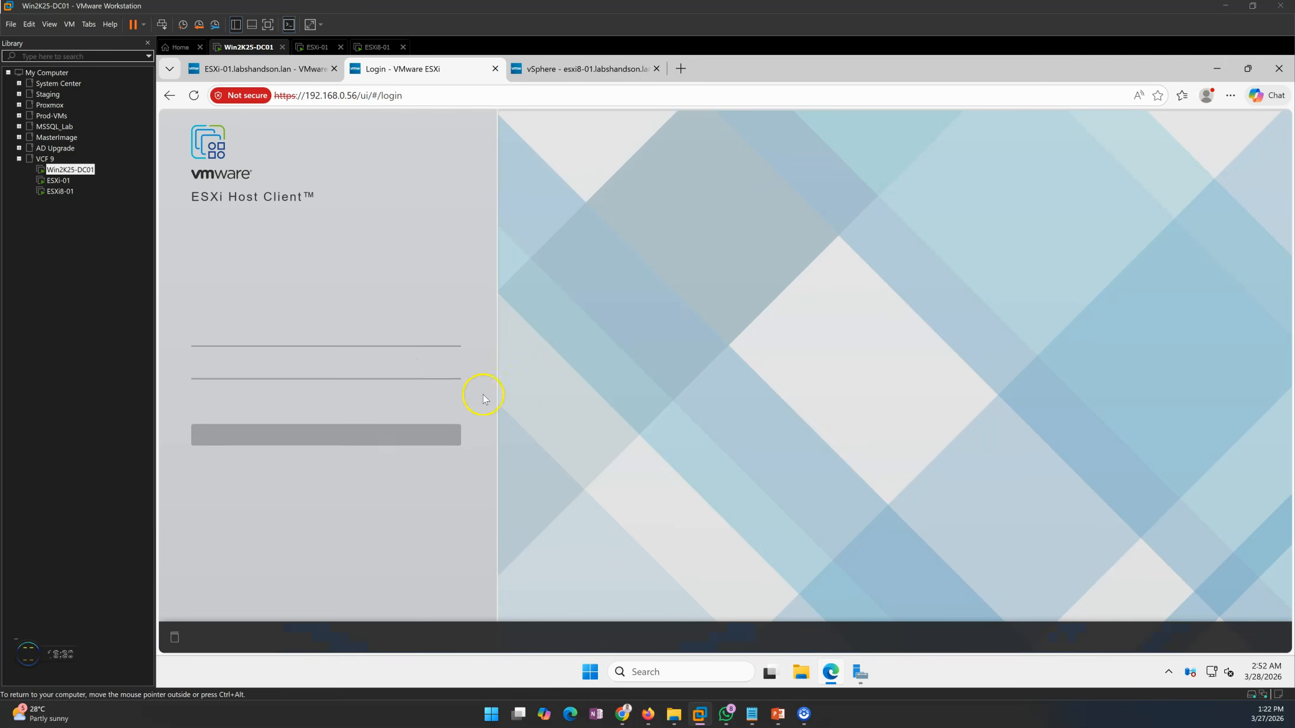
{"action": "left_click", "coordinate": [239, 337]}
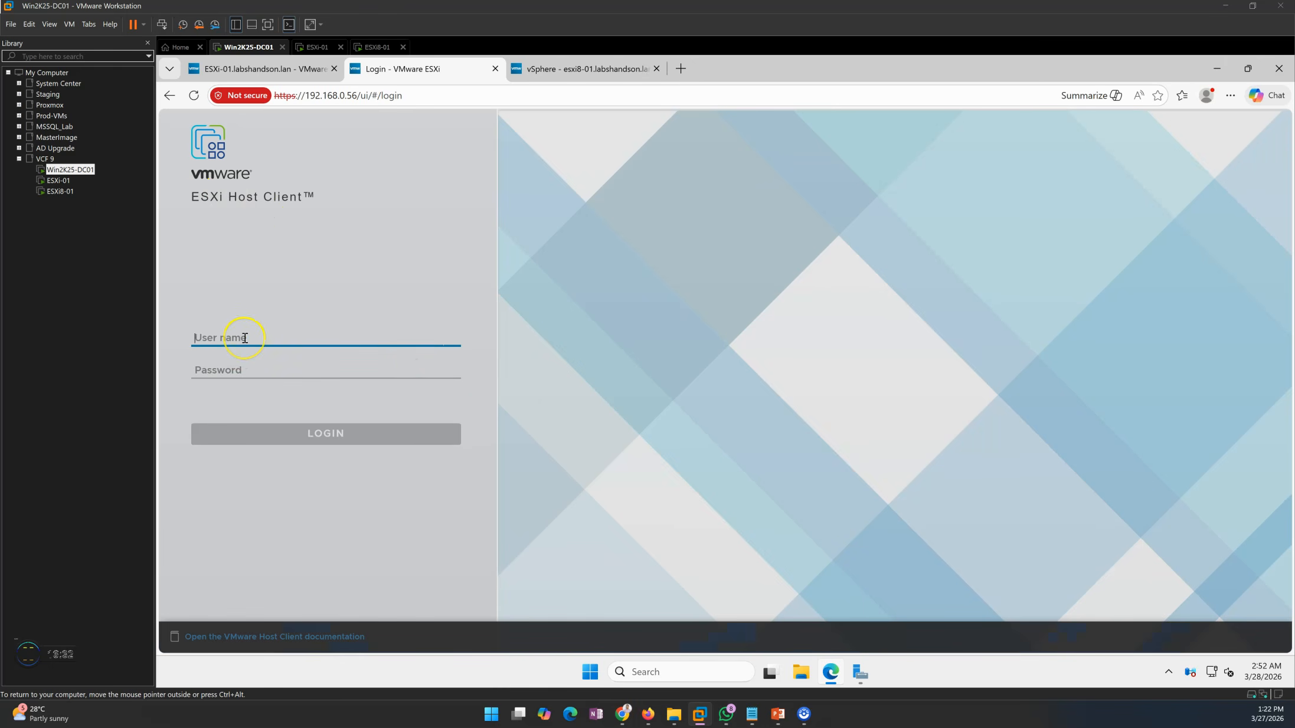
{"action": "type", "text": "root"}
{"action": "key", "text": "Tab"}
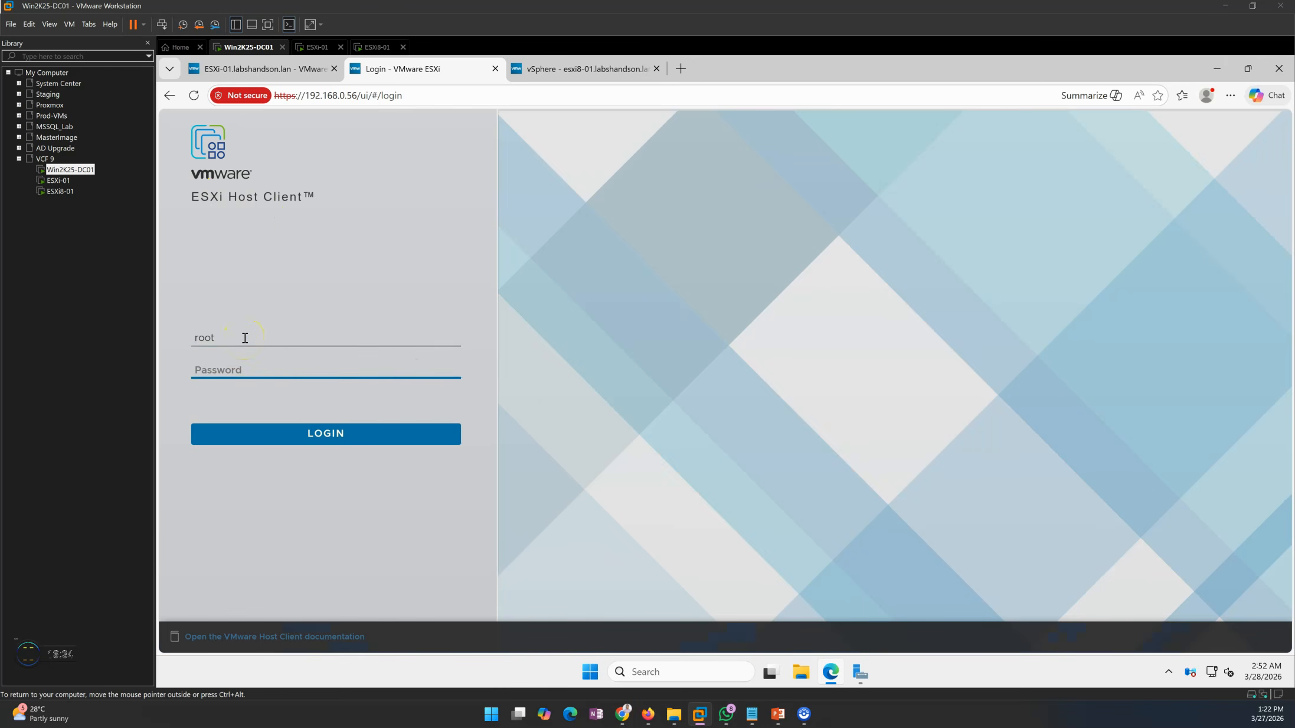
{"action": "type", "text": "VMw"}
{"action": "key", "text": "Return"}
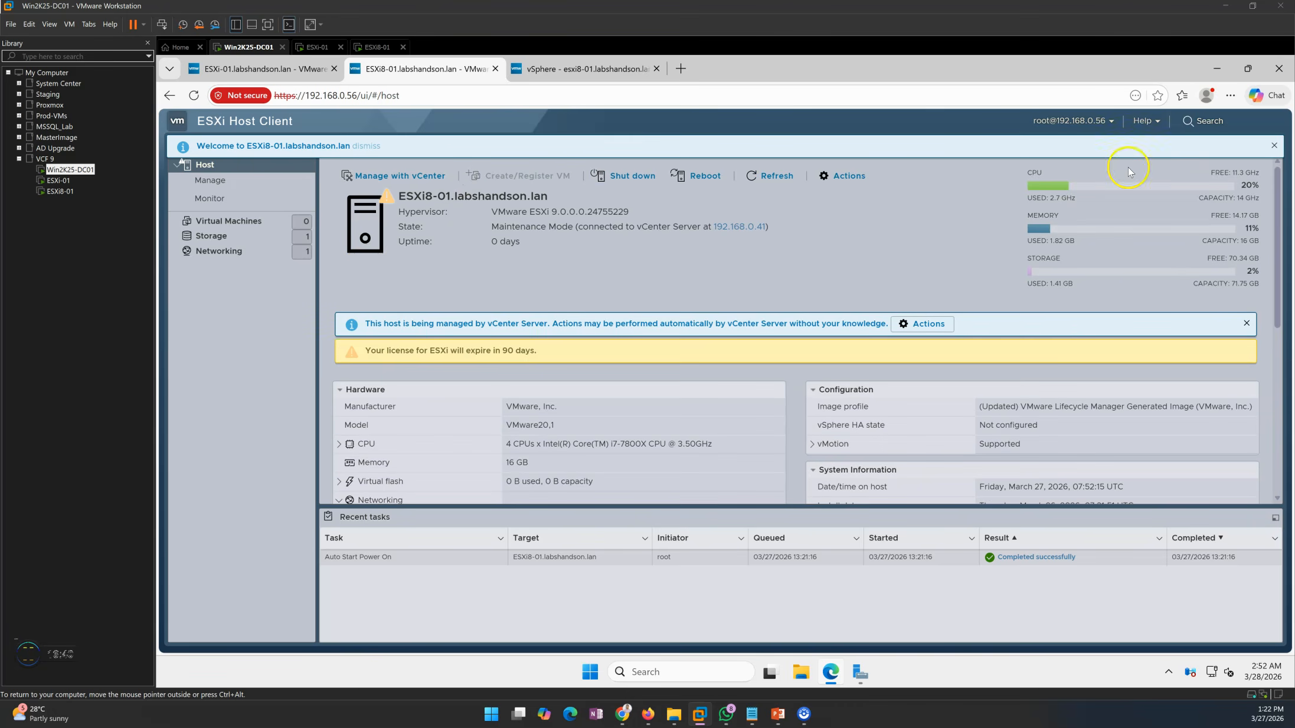
Dismiss the welcome and vCenter management notices in the ESXi8-01 host client and check the host's hypervisor version
{"action": "left_click", "coordinate": [1274, 145]}
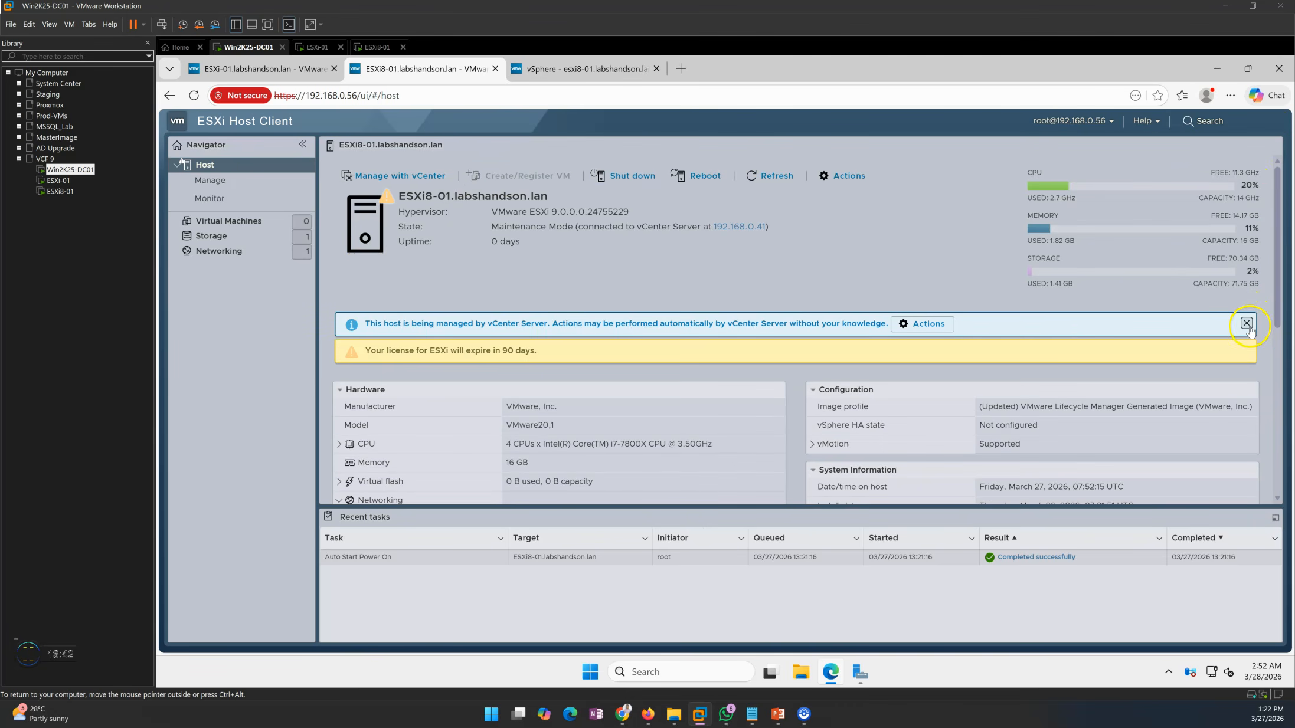
{"action": "left_click", "coordinate": [1249, 329]}
{"action": "left_click", "coordinate": [1248, 324]}
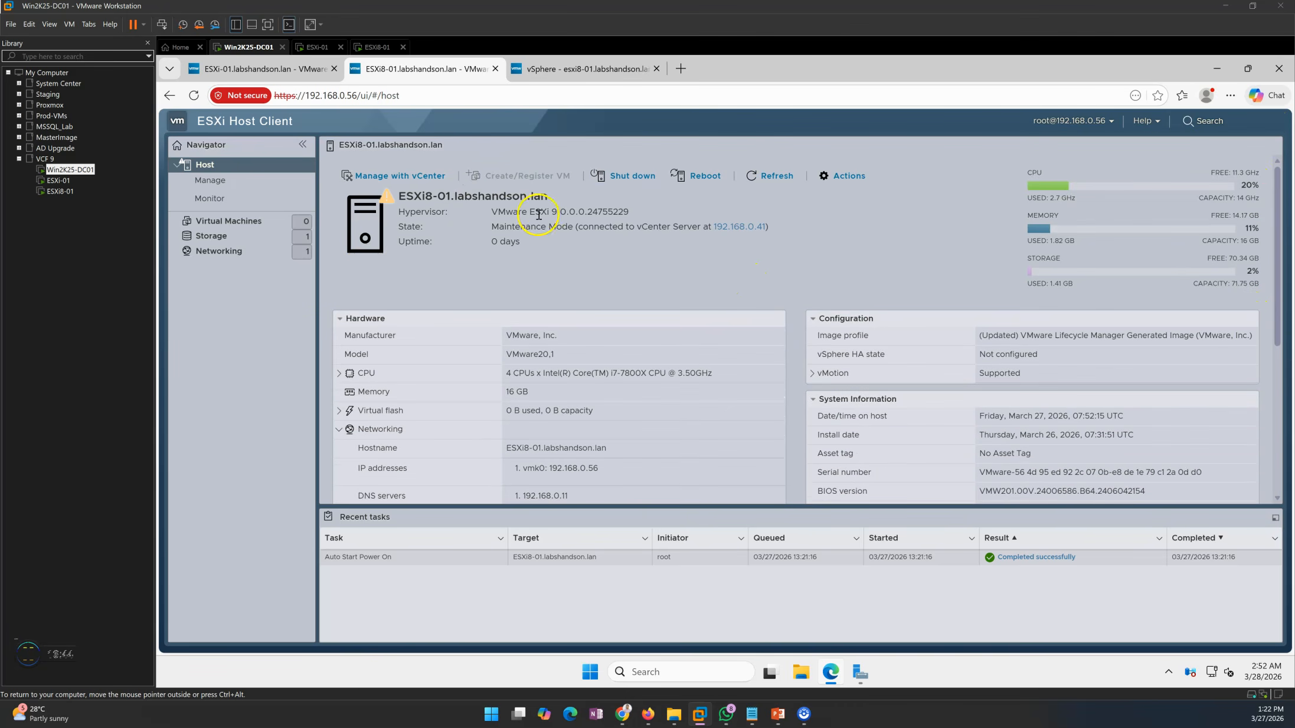
{"action": "left_click_drag", "start_coordinate": [491, 211], "coordinate": [642, 217]}
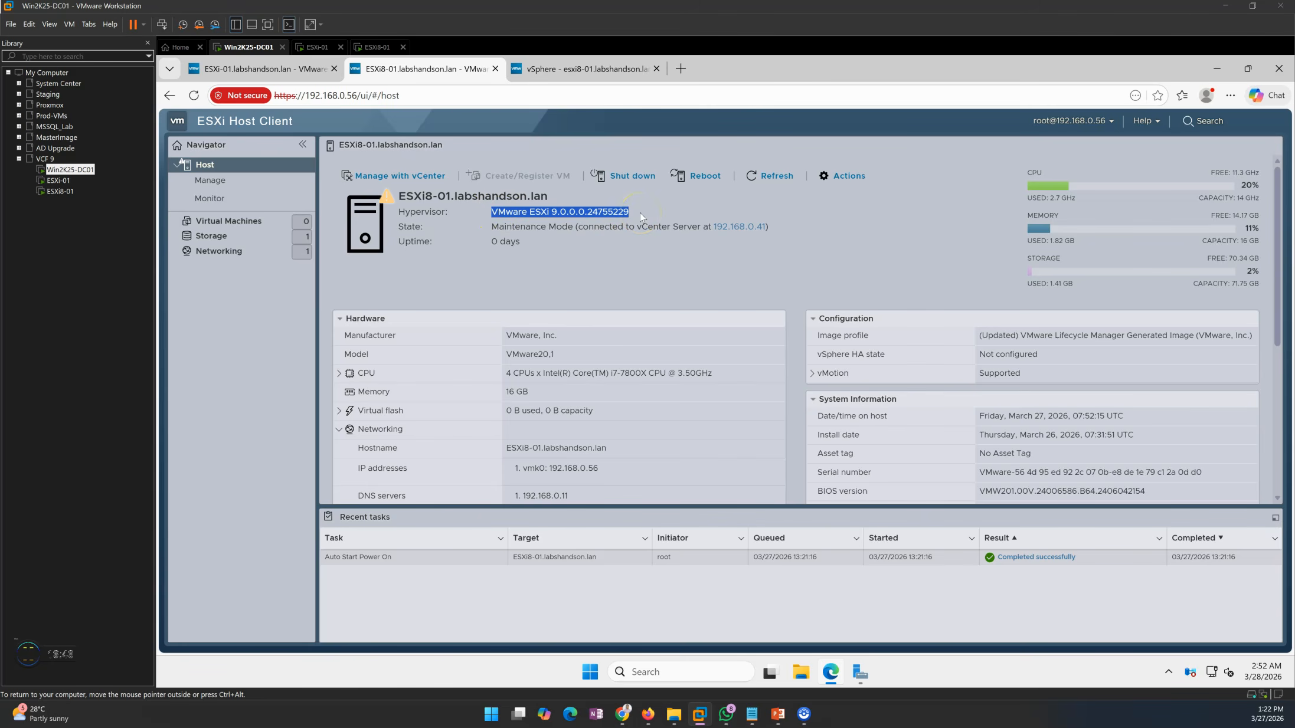
{"action": "left_click", "coordinate": [631, 249]}
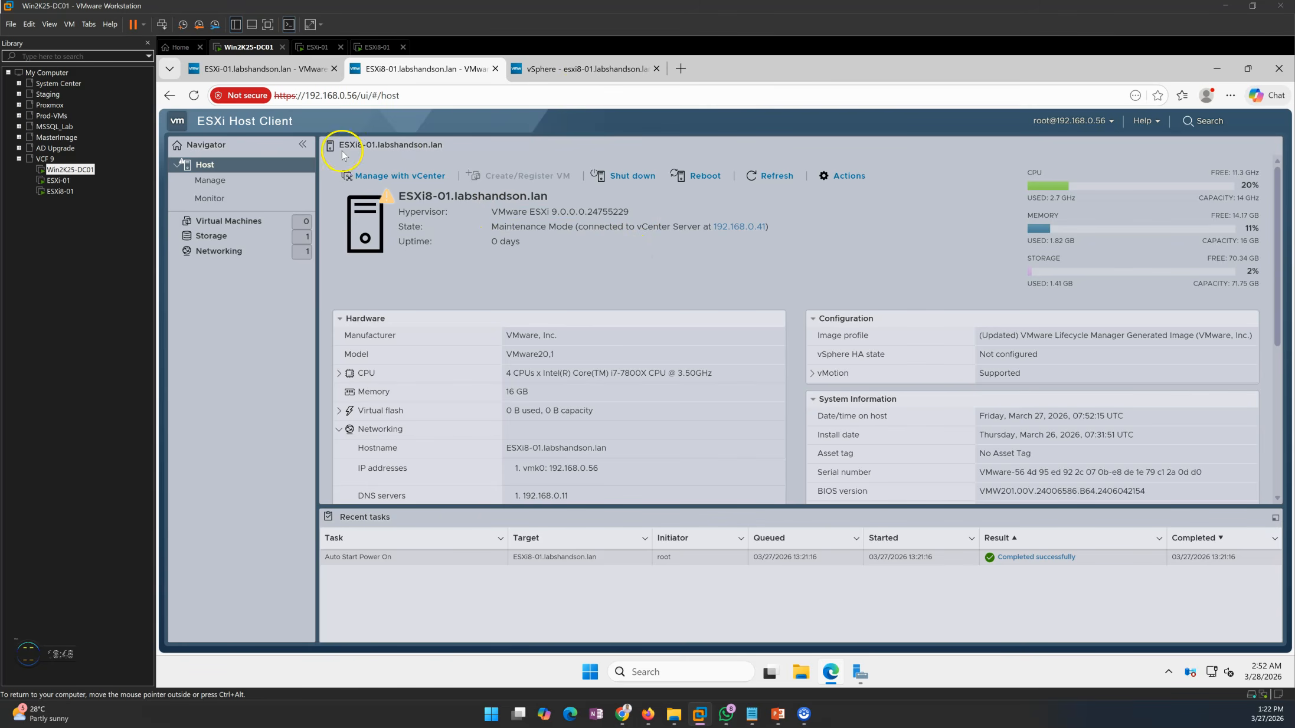
Check esxi8-01.labshandson.lan's image compliance and ESXi version in the vSphere Client, including the hypervisor entry in its host details
{"action": "left_click", "coordinate": [587, 70]}
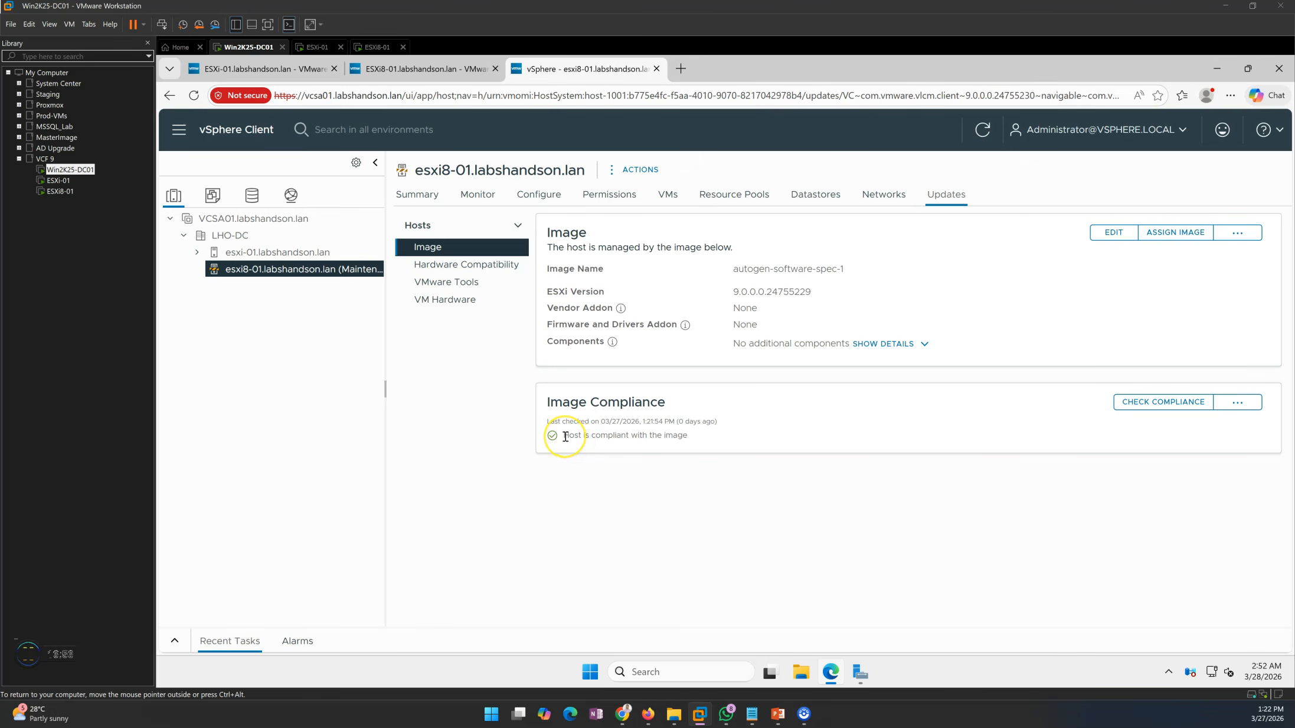
{"action": "left_click_drag", "start_coordinate": [571, 436], "coordinate": [700, 429]}
{"action": "left_click_drag", "start_coordinate": [733, 292], "coordinate": [758, 291]}
{"action": "left_click", "coordinate": [828, 437]}
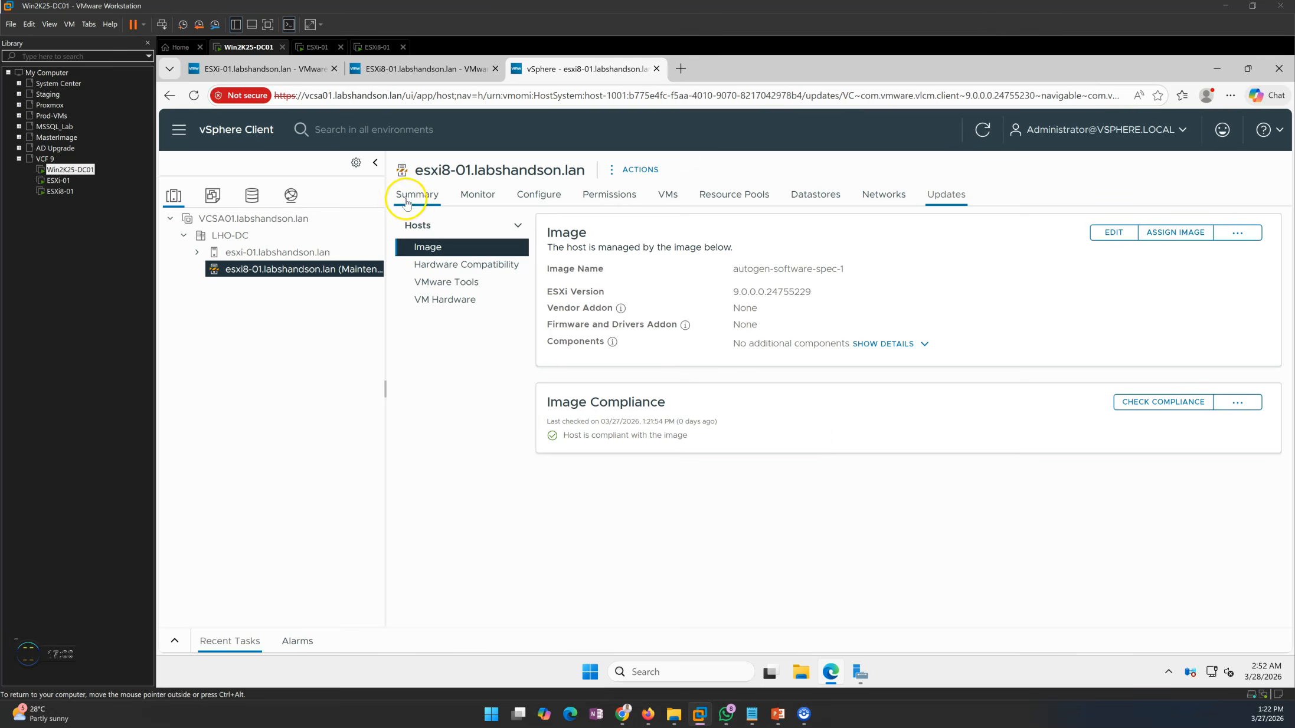
{"action": "left_click", "coordinate": [407, 199]}
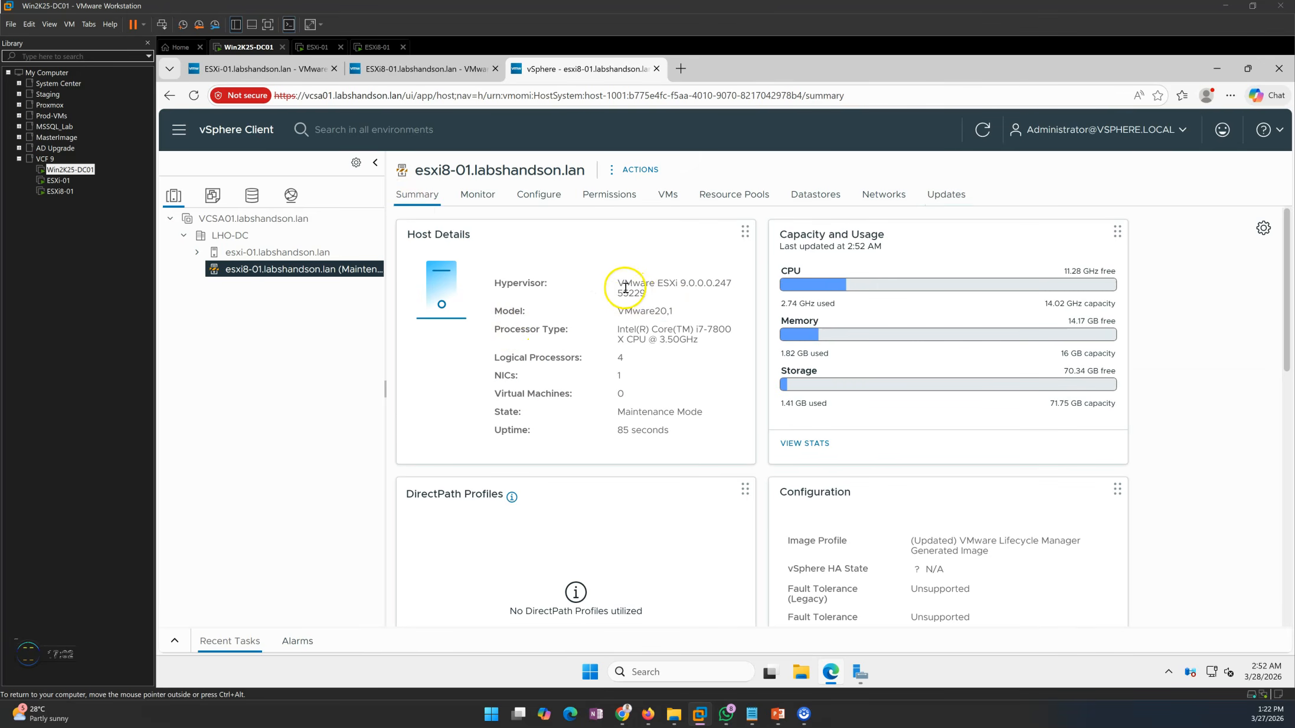
{"action": "triple_click", "coordinate": [671, 289]}
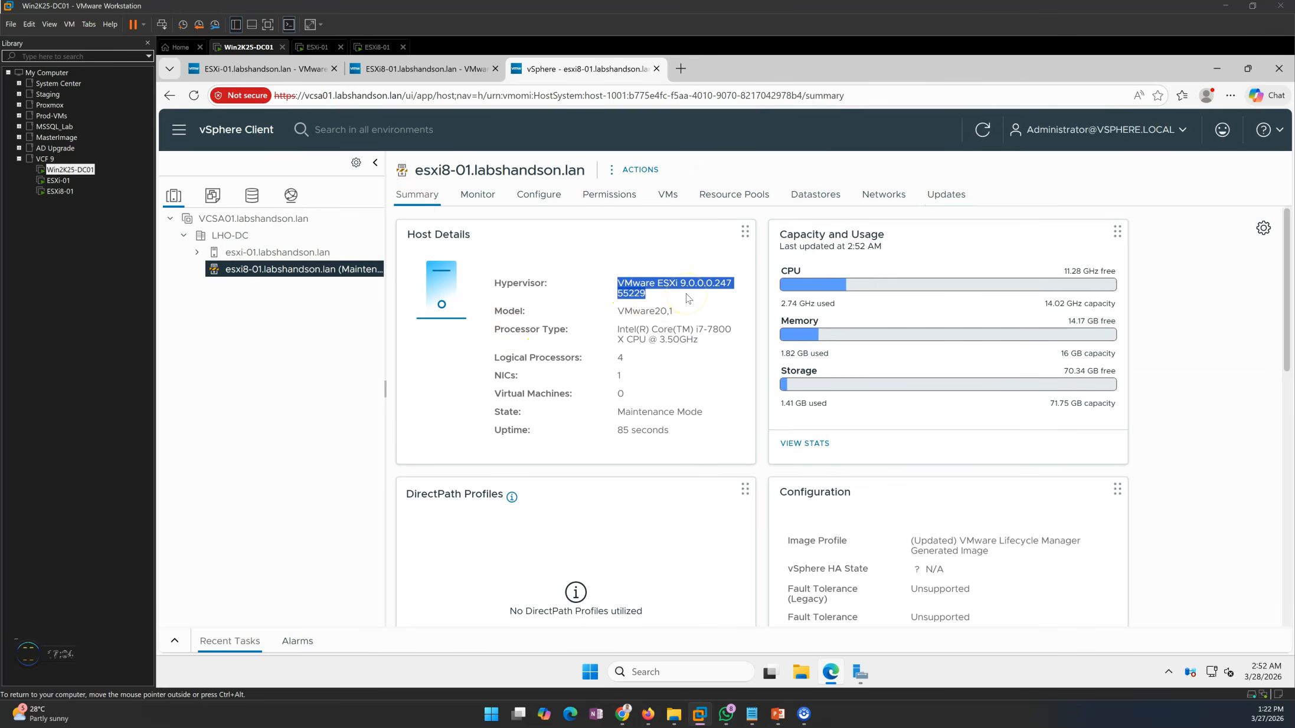
{"action": "left_click", "coordinate": [691, 301]}
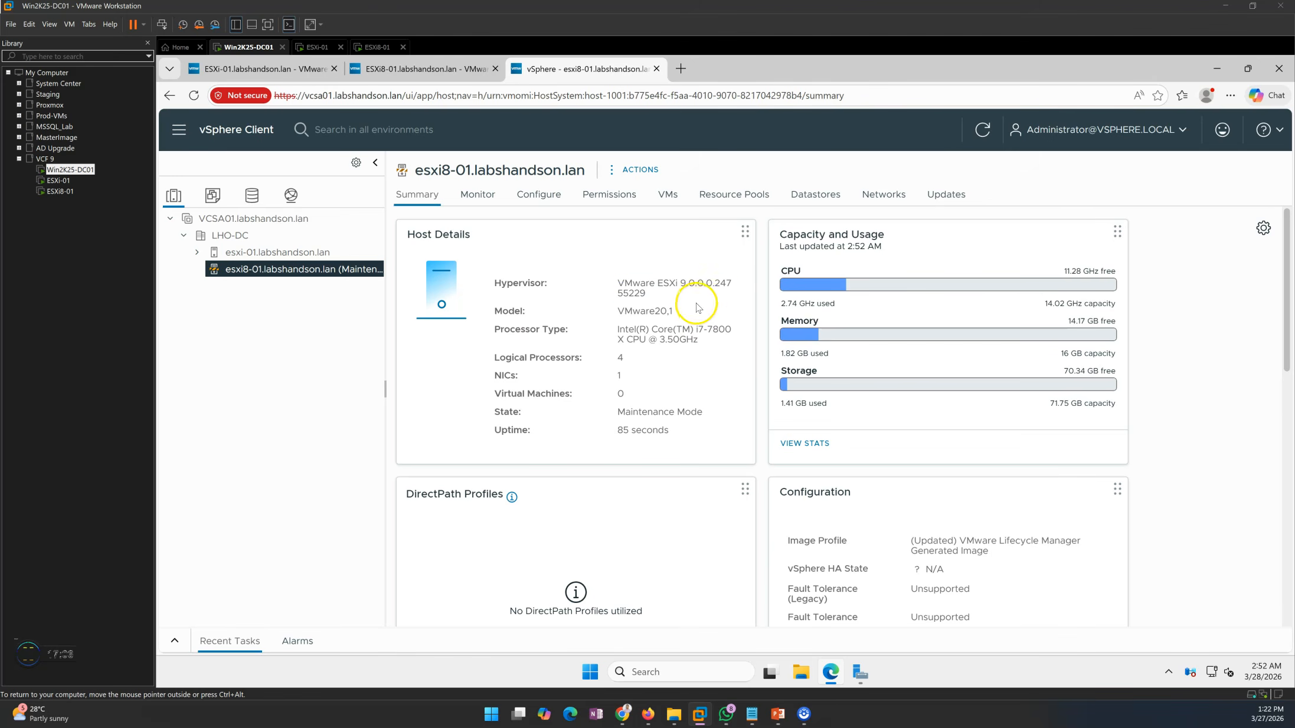
Take host esxi8-01.labshandson.lan out of maintenance mode
{"action": "right_click", "coordinate": [244, 271]}
{"action": "mouse_move", "coordinate": [332, 282]}
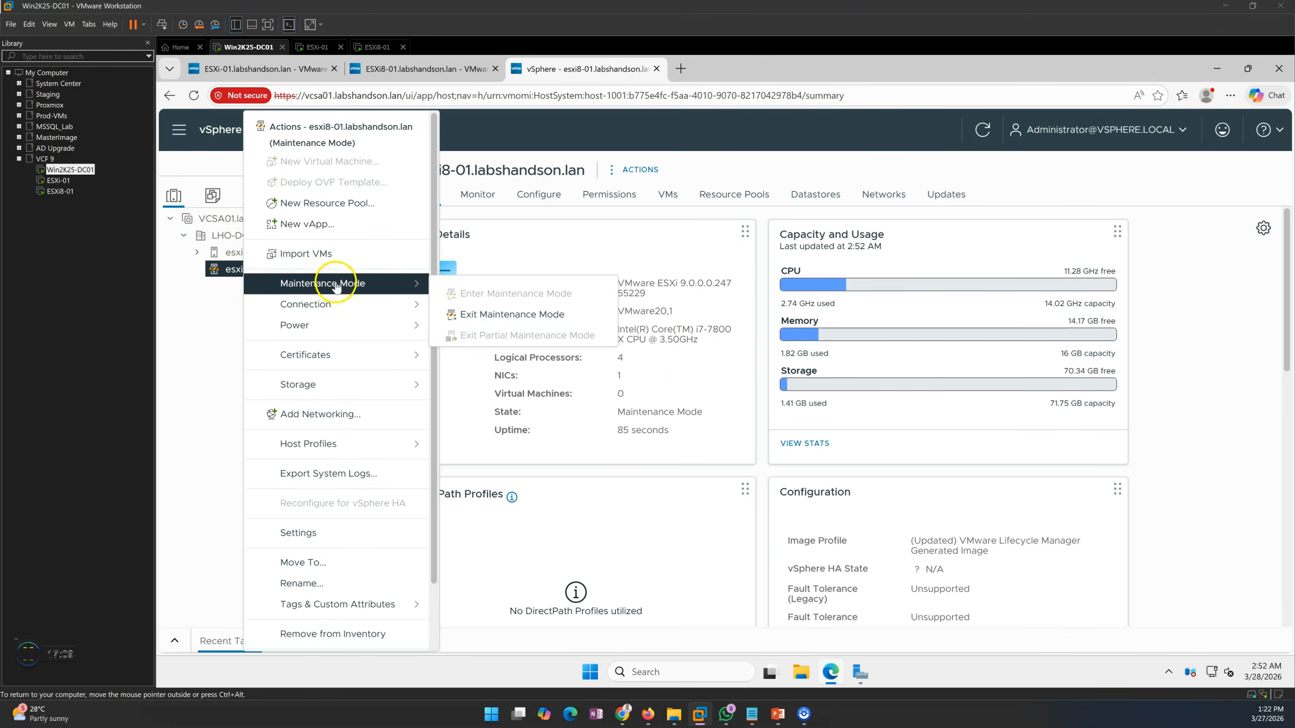
{"action": "left_click", "coordinate": [501, 315]}
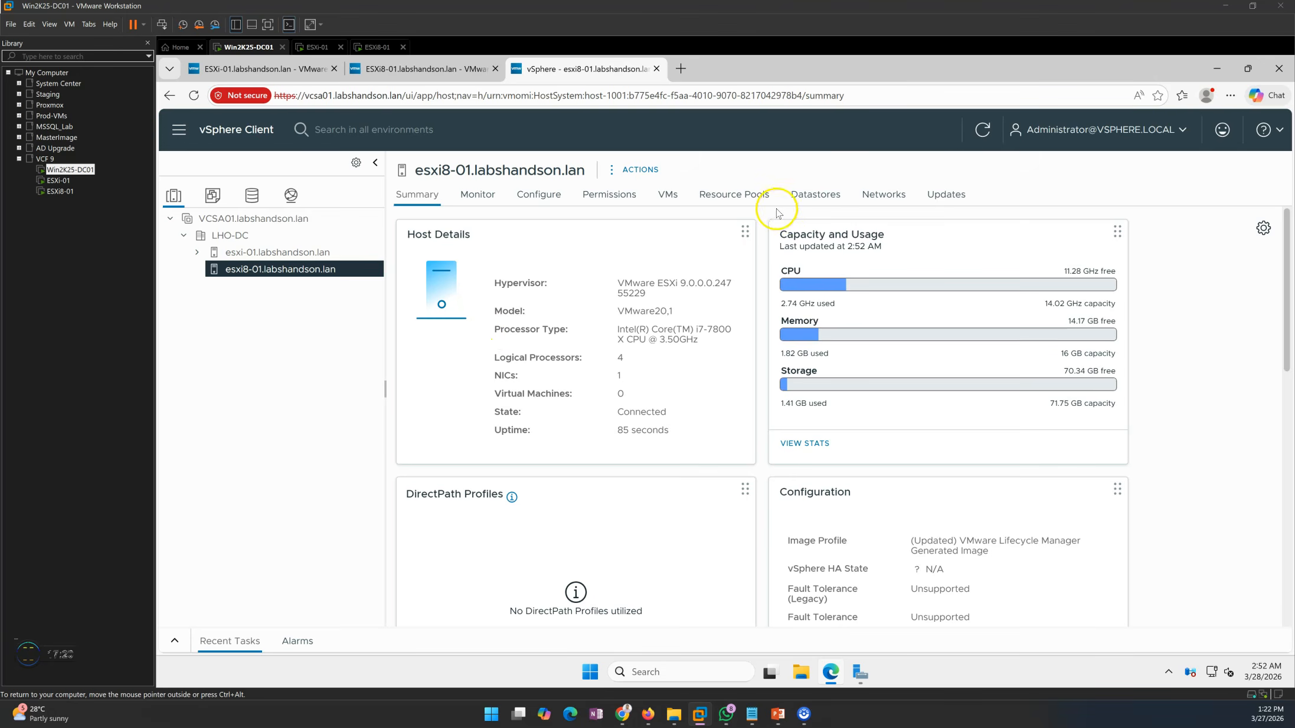
Review the datastores, configuration and networks of esxi8-01.labshandson.lan, finishing on its host summary
{"action": "left_click", "coordinate": [815, 194]}
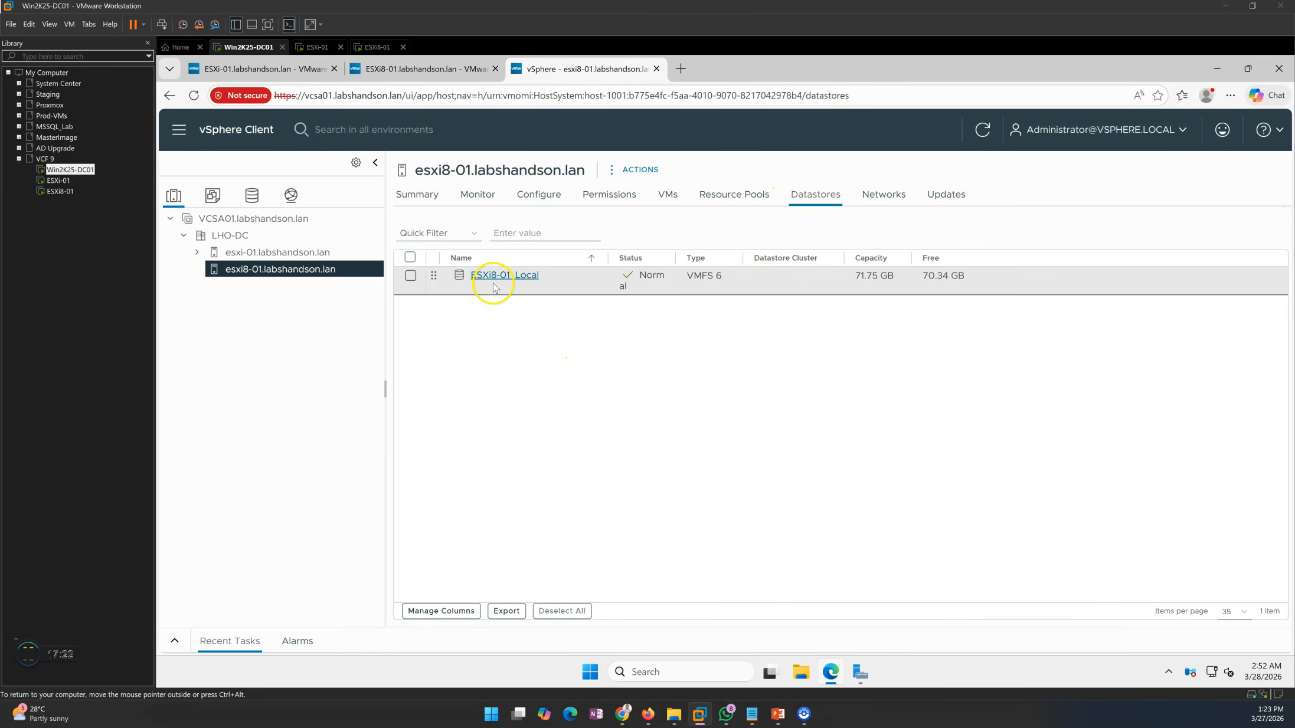
{"action": "left_click", "coordinate": [539, 195]}
{"action": "left_click", "coordinate": [889, 195]}
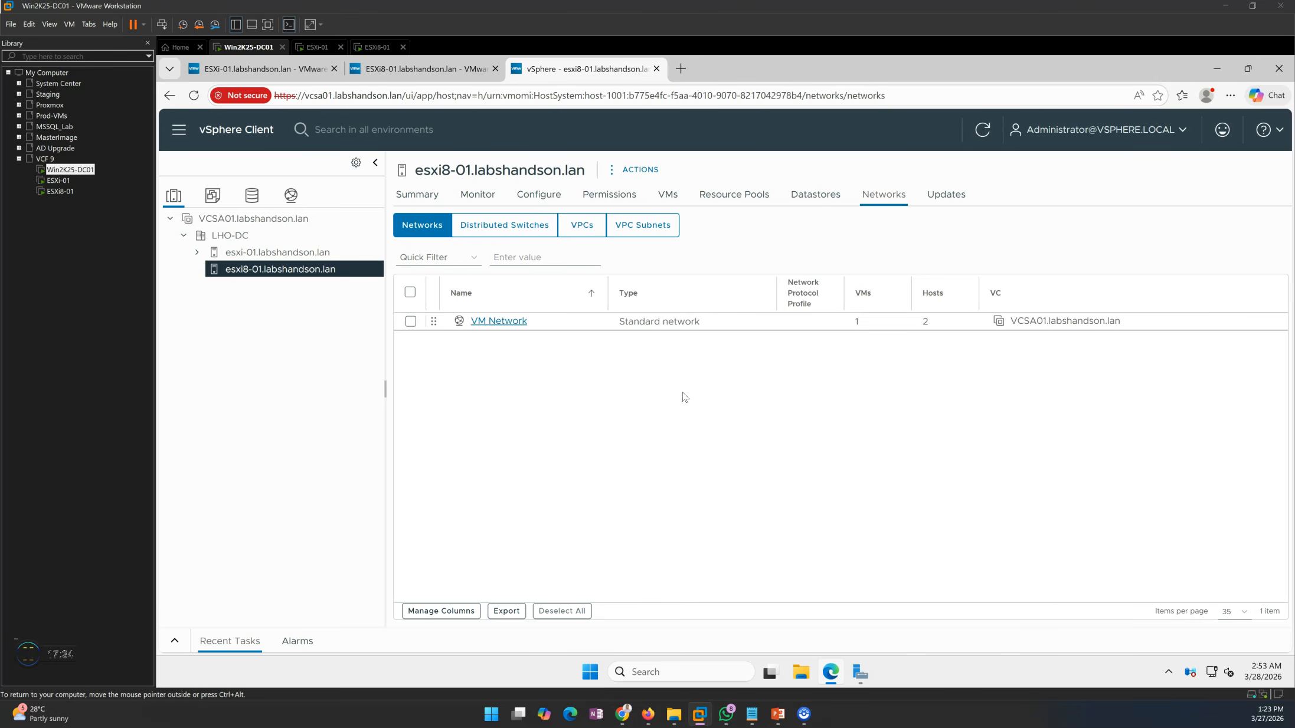
{"action": "left_click", "coordinate": [417, 194]}
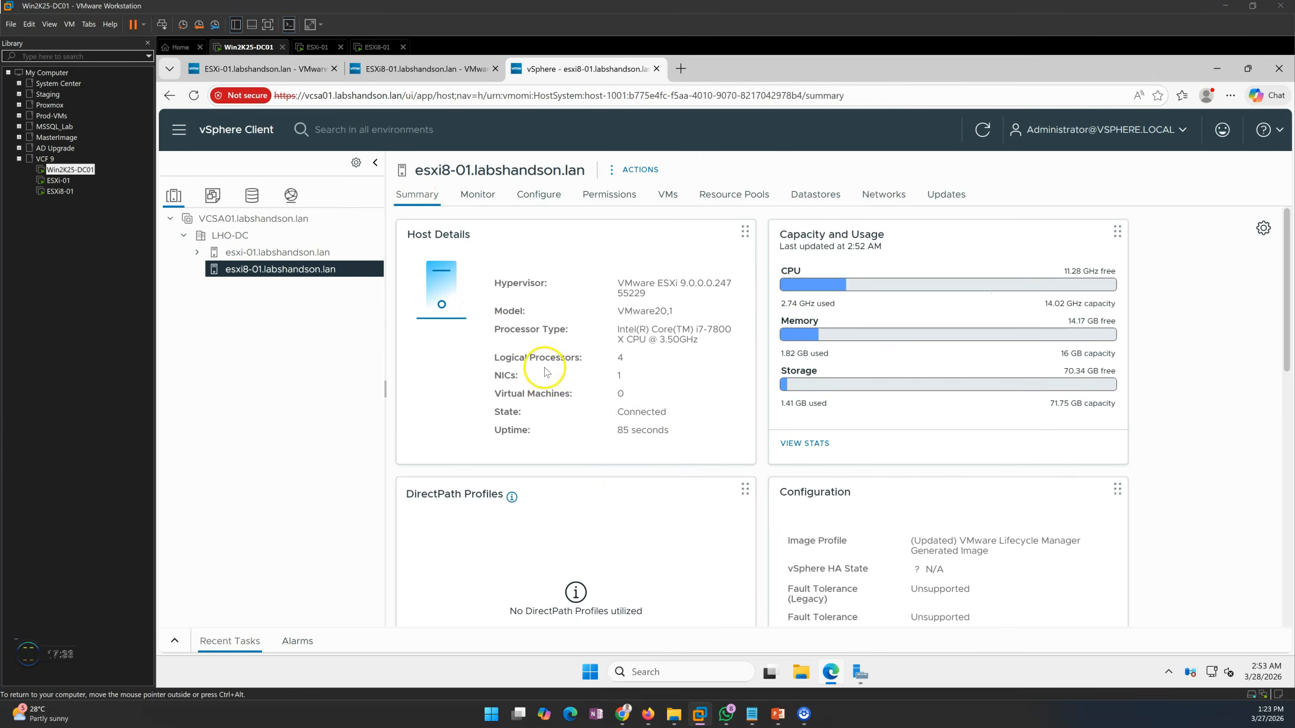
{"action": "left_click", "coordinate": [28, 654]}
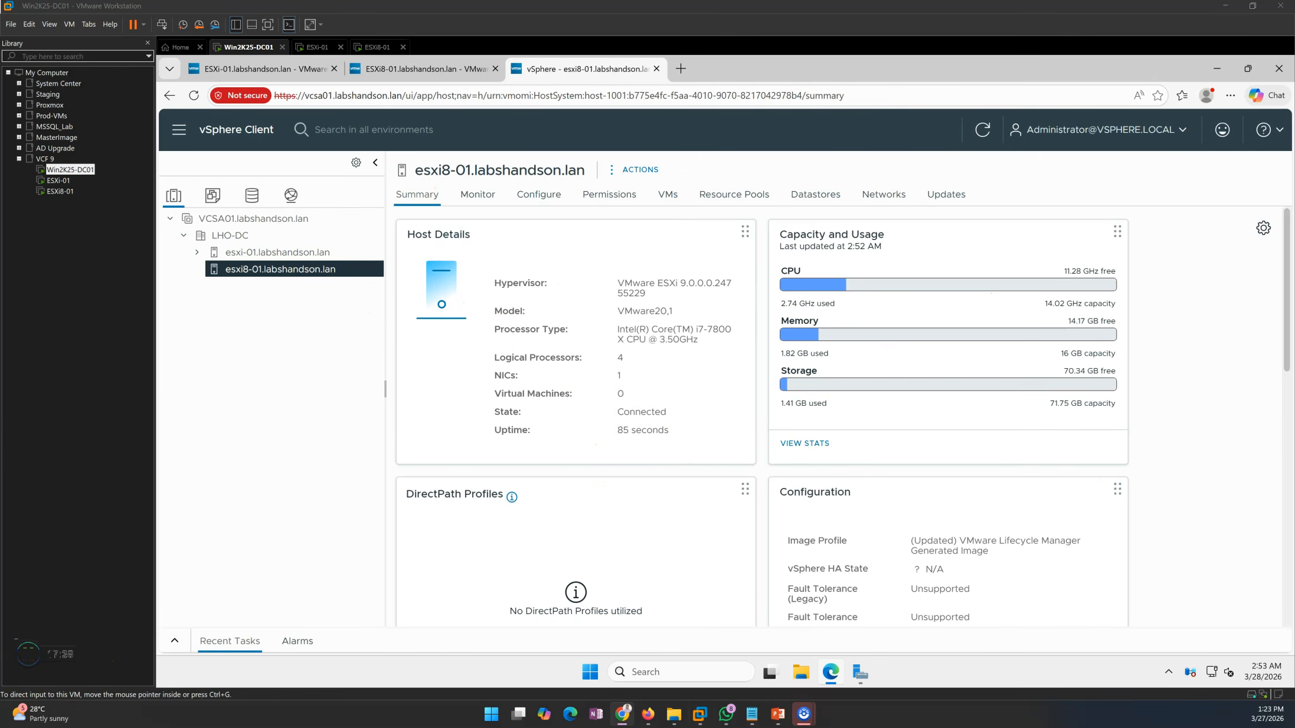